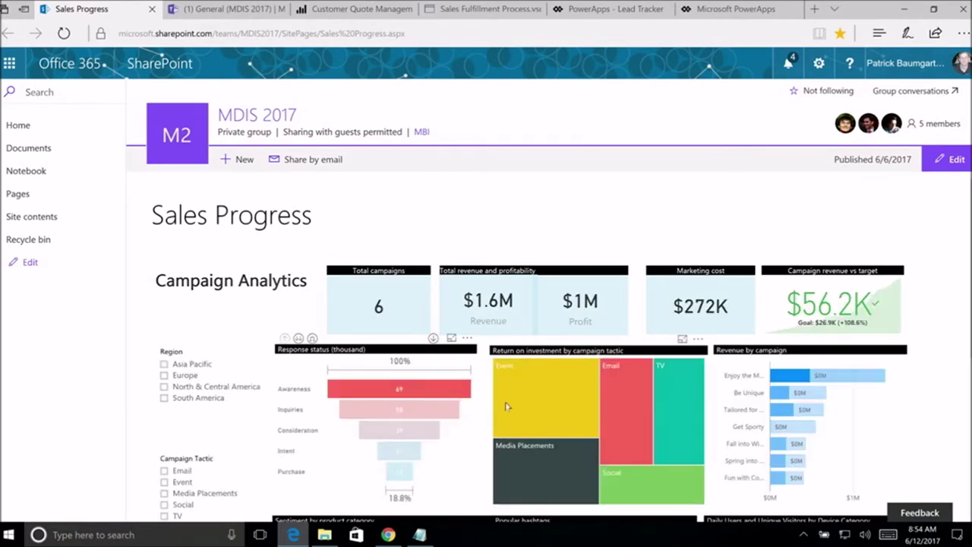
# Filter the Campaign Analytics report to the Event tactic, showing 7 campaigns and $1.5M revenue
pyautogui.click(546, 406)
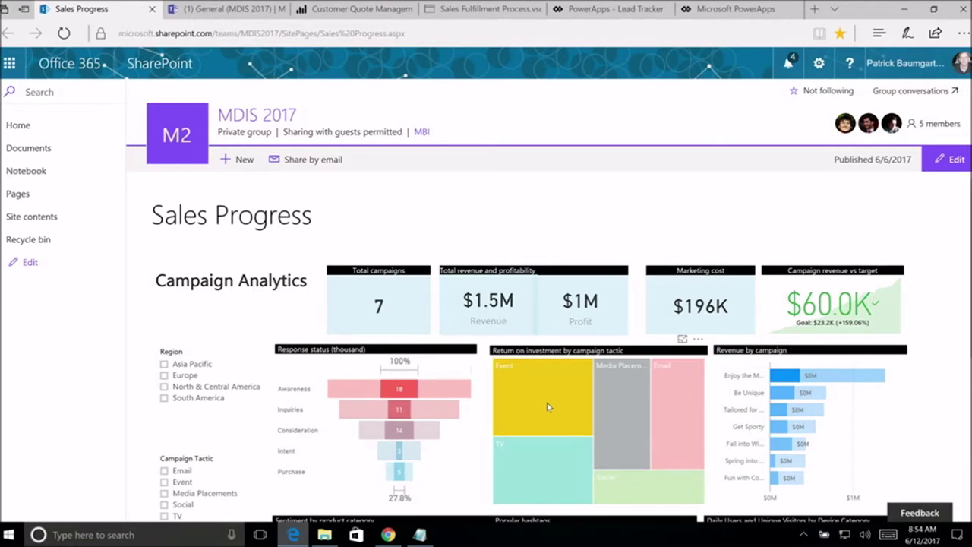
# Deselect the Event treemap slice and go to the MDIS 2017 General channel in Teams
pyautogui.click(545, 406)
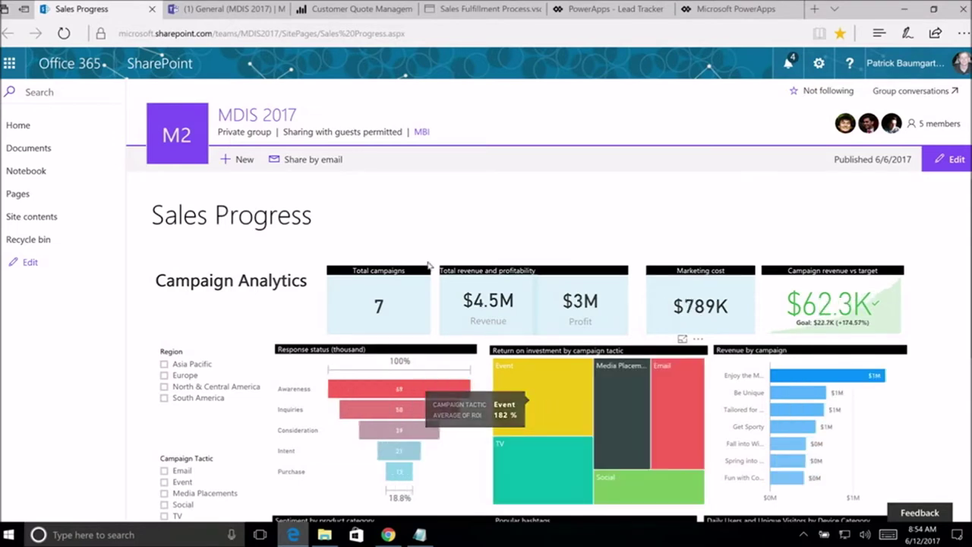
pyautogui.click(239, 11)
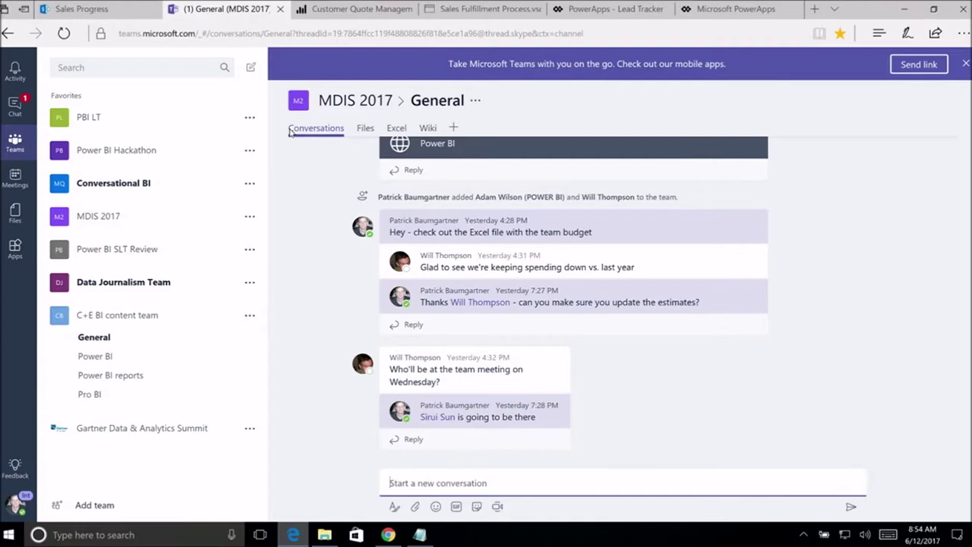
# Add a Power BI tab showing the Travel Demos AirlinePredictiveMaintenance report to the channel
pyautogui.moveTo(446, 187)
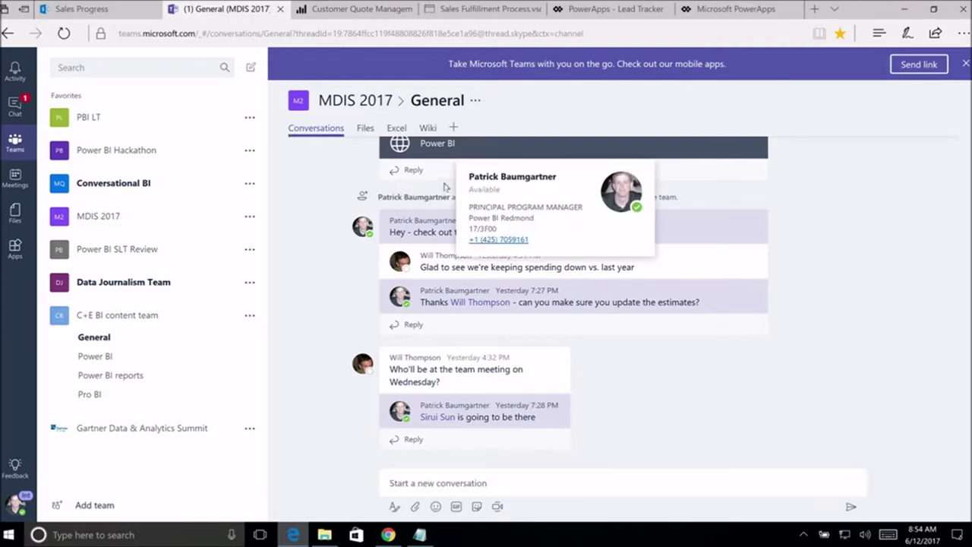
pyautogui.click(453, 129)
pyautogui.click(545, 195)
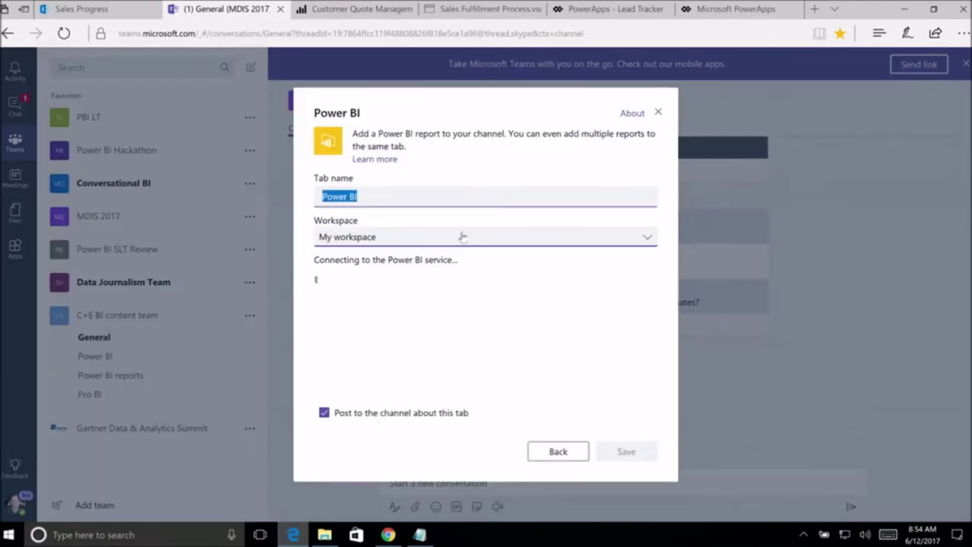
pyautogui.click(648, 239)
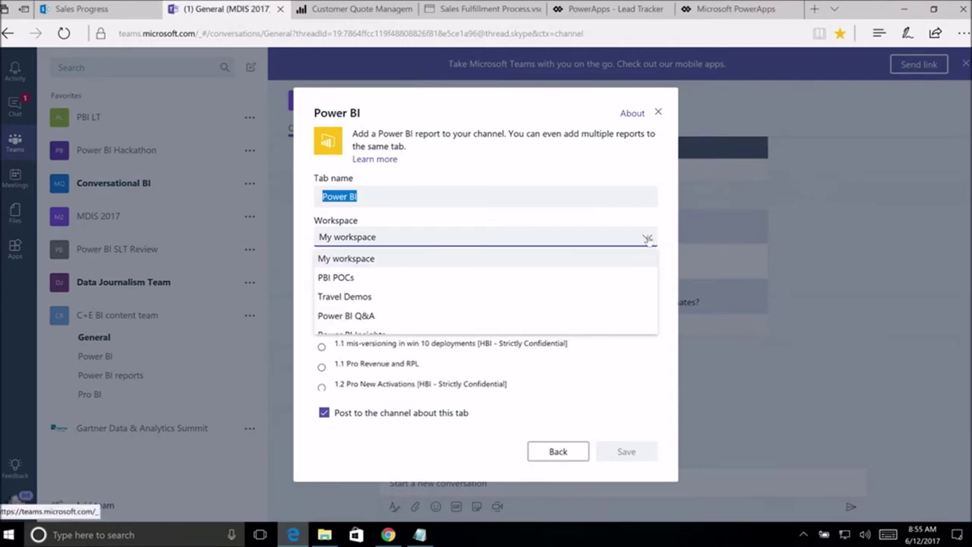
pyautogui.click(420, 301)
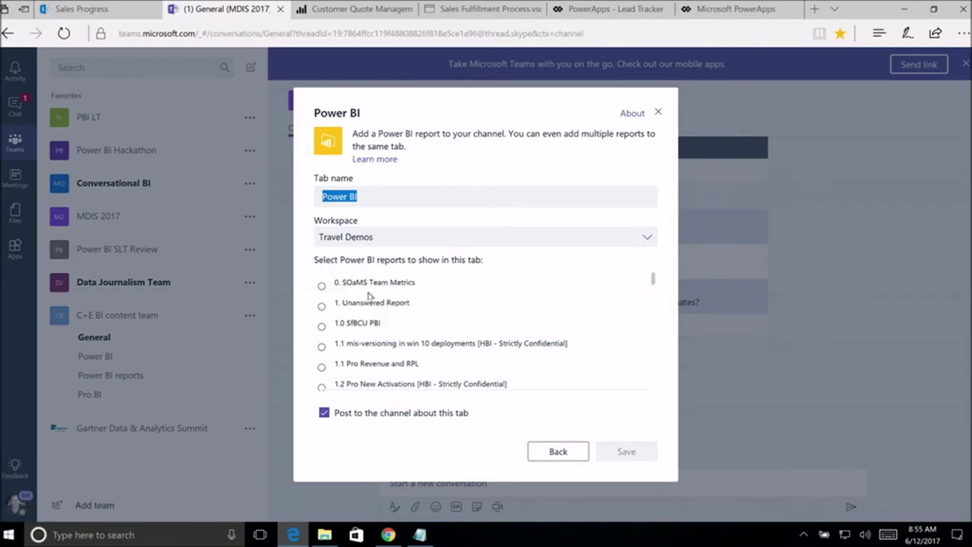
pyautogui.click(354, 285)
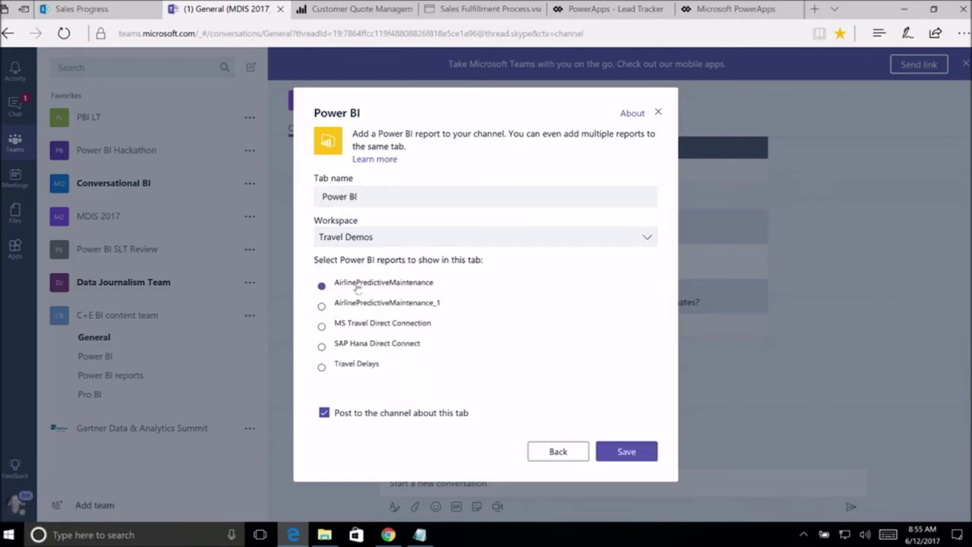
pyautogui.click(644, 452)
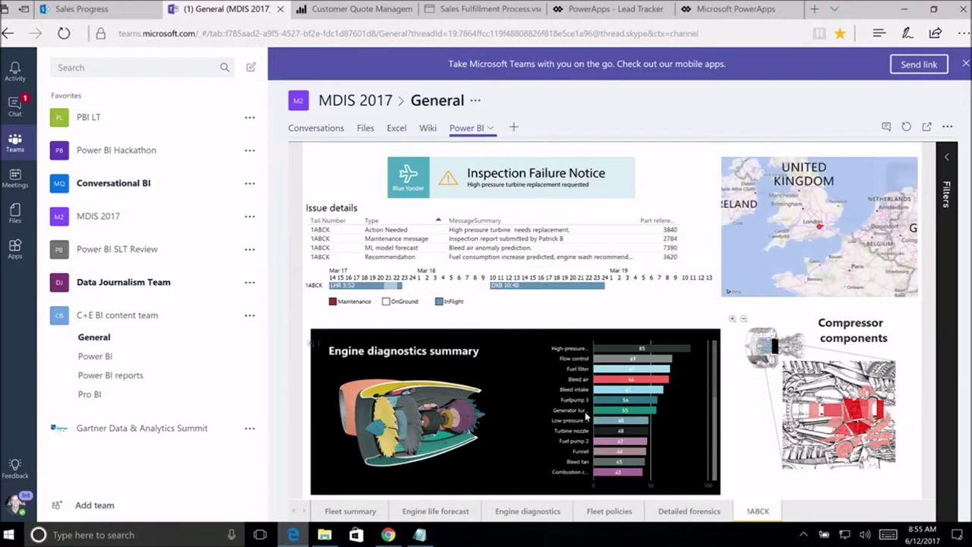
# Filter engine diagnostics to Bleed intake, then open the Active Quote Requests tile in Customer Quote Management
pyautogui.click(643, 390)
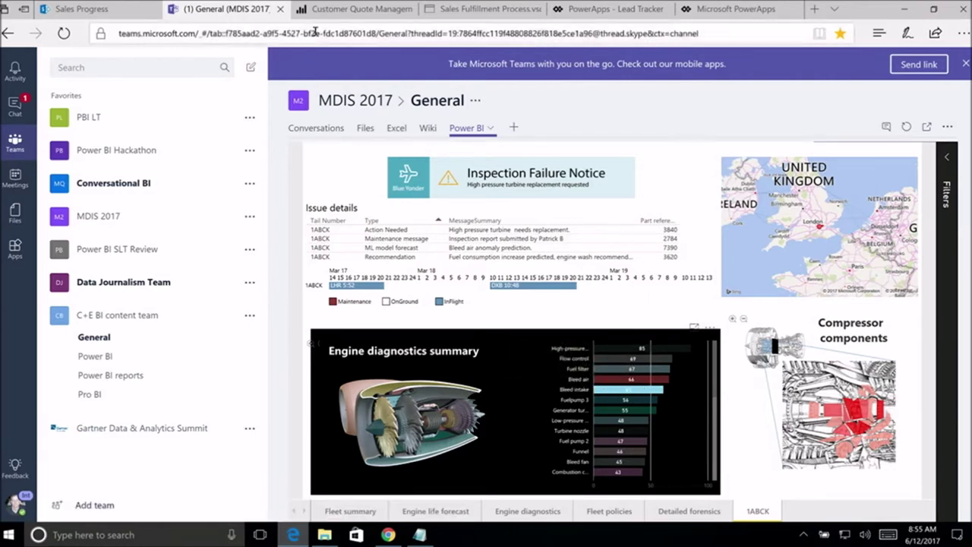
pyautogui.click(334, 11)
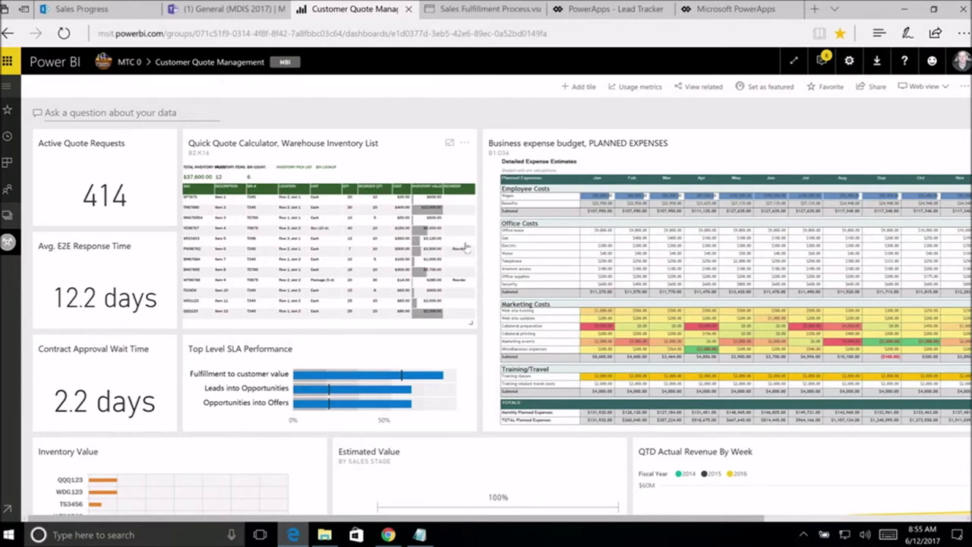
pyautogui.click(100, 176)
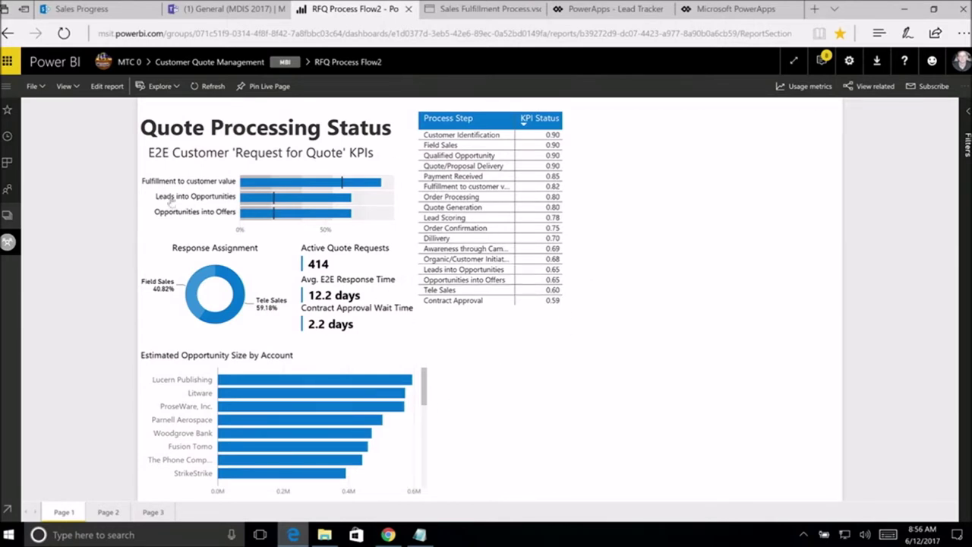
# Put the RFQ Process Flow2 report into edit mode
pyautogui.click(107, 87)
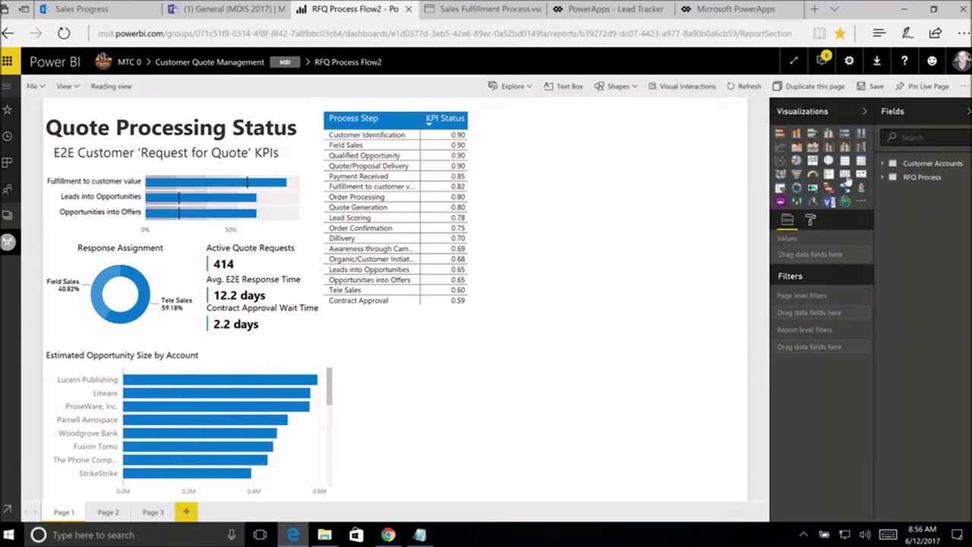
# Shade the Estimated Opportunity Size by Account bars by Average E2E Response Time
pyautogui.click(882, 167)
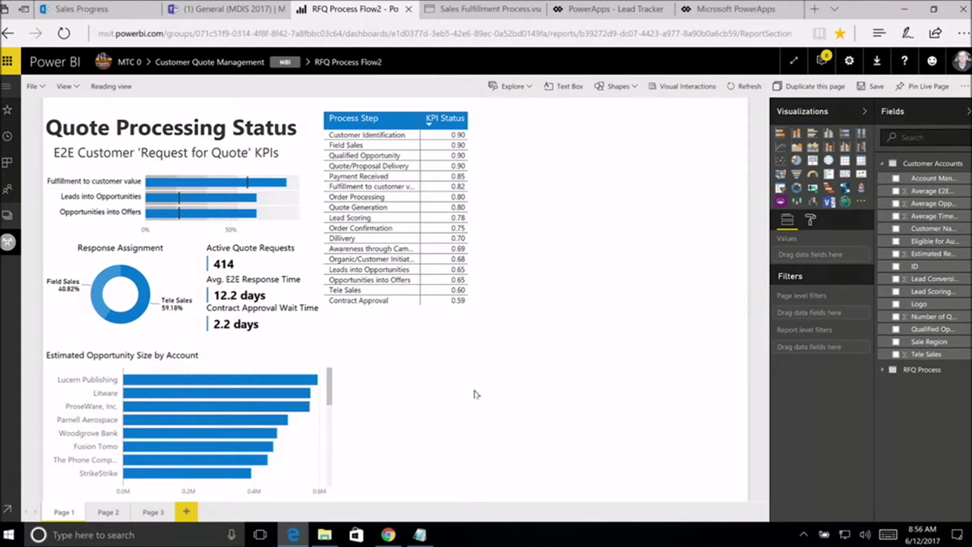
pyautogui.click(297, 469)
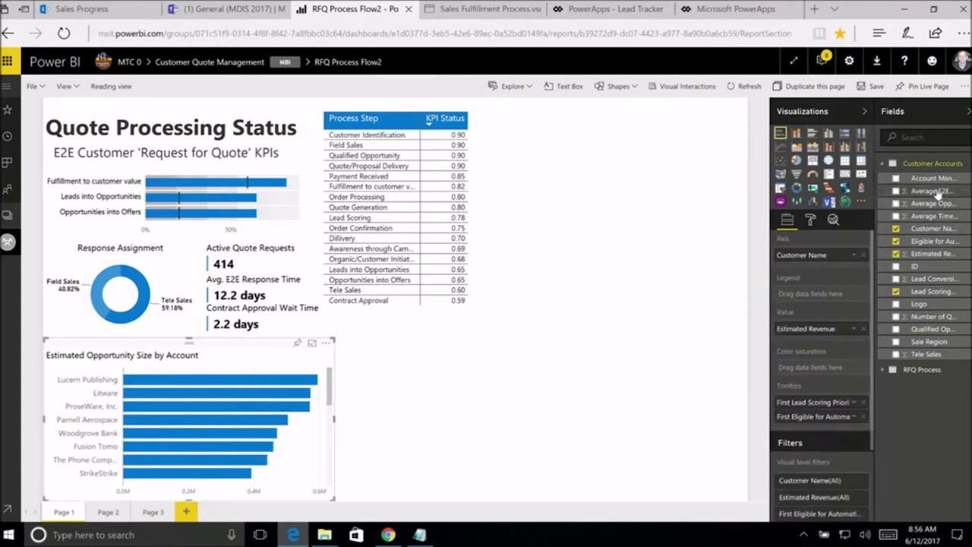
pyautogui.moveTo(934, 190); pyautogui.dragTo(836, 370)
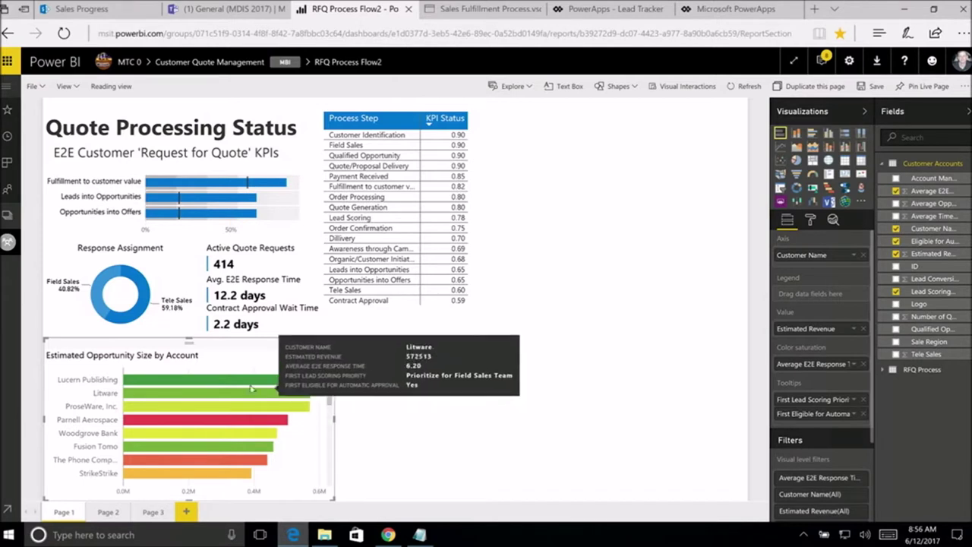
# Cross-filter the page to Lucern Publishing, then select the Sales Fulfillment Process diagram's web address
pyautogui.moveTo(296, 380)
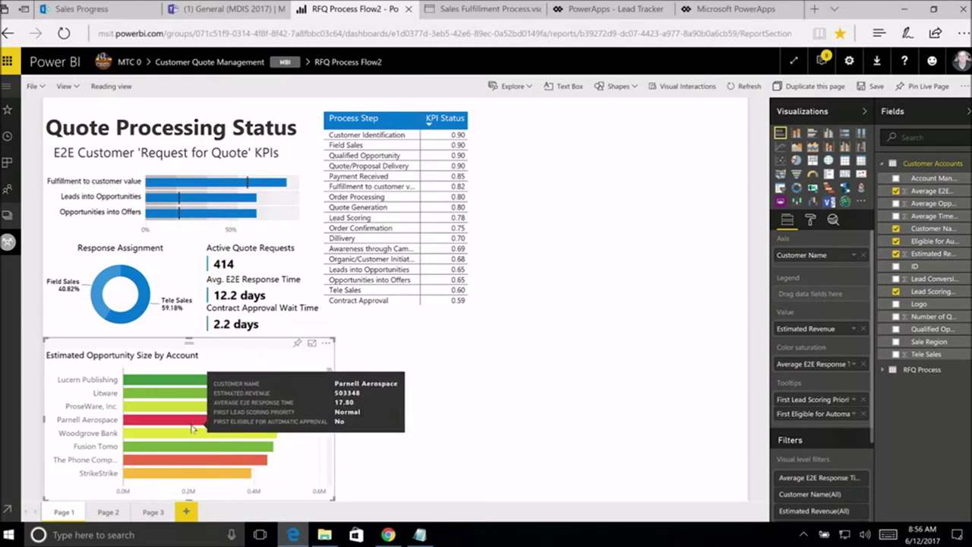
pyautogui.moveTo(193, 423)
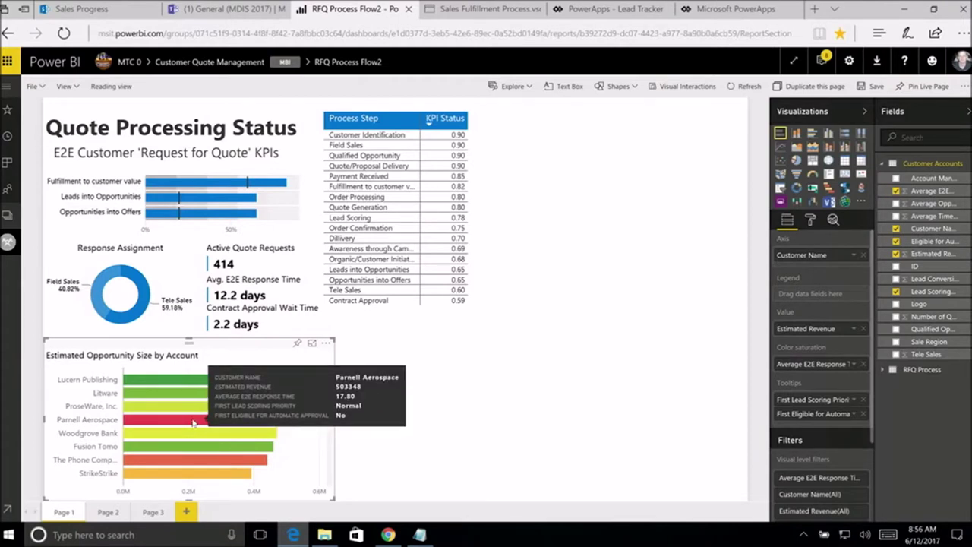
pyautogui.click(192, 380)
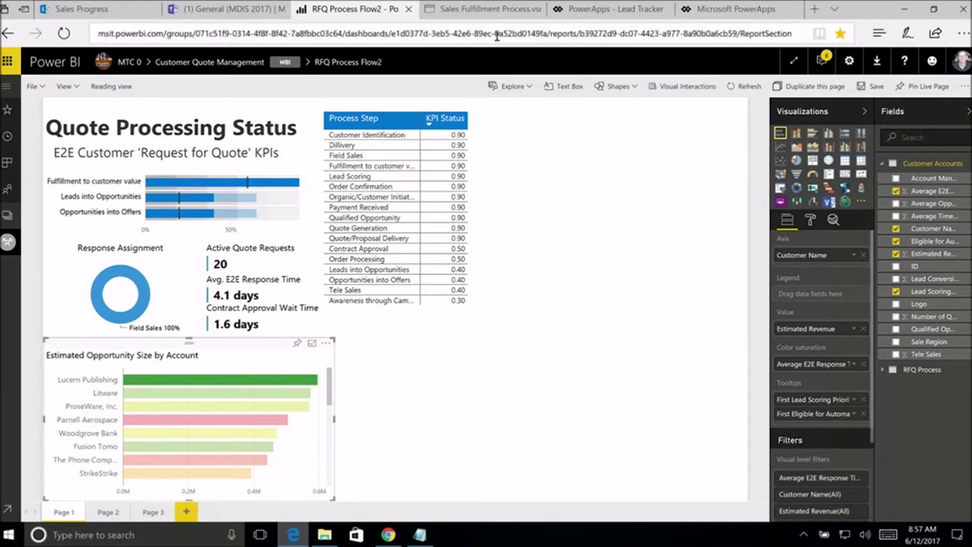
pyautogui.click(482, 12)
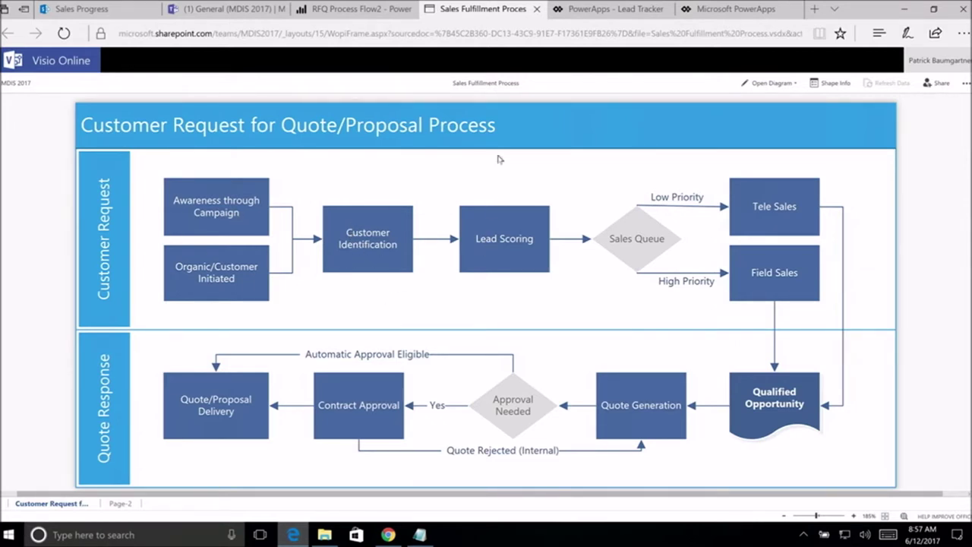
pyautogui.click(501, 33)
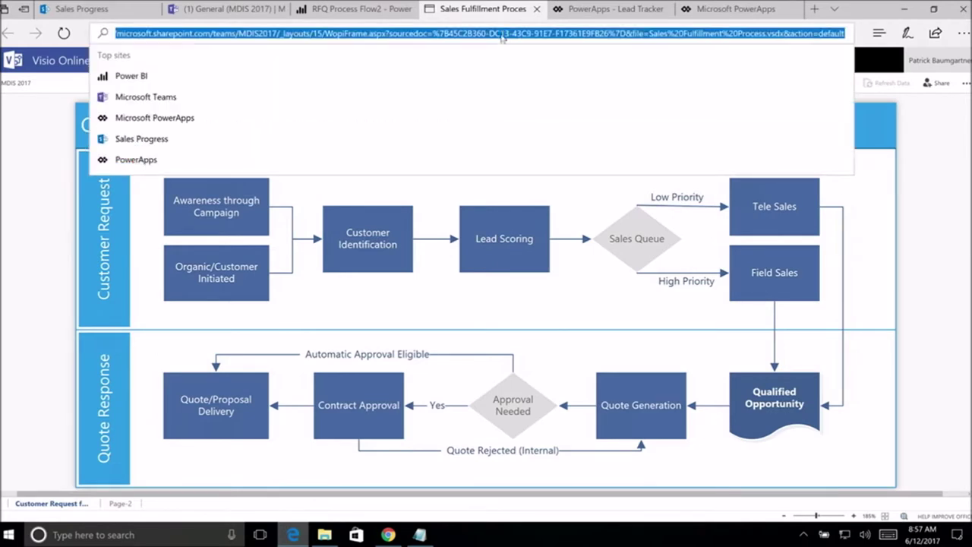
# Copy the Sales Fulfillment Process diagram's URL and return to the RFQ Process Flow2 report
pyautogui.rightClick(458, 35)
pyautogui.click(478, 69)
pyautogui.click(314, 12)
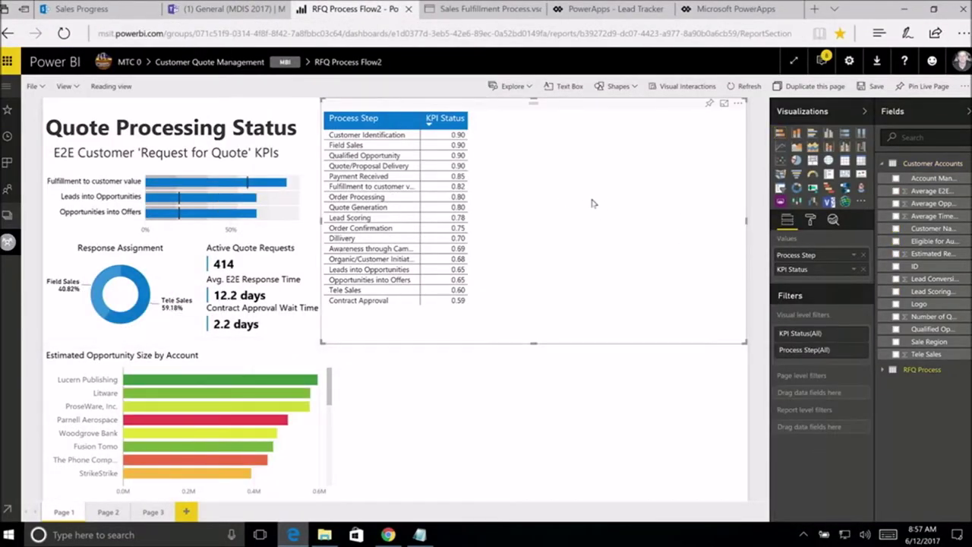
# Turn the Process Step/KPI Status table into a Visio visual loading the copied diagram URL
pyautogui.click(828, 202)
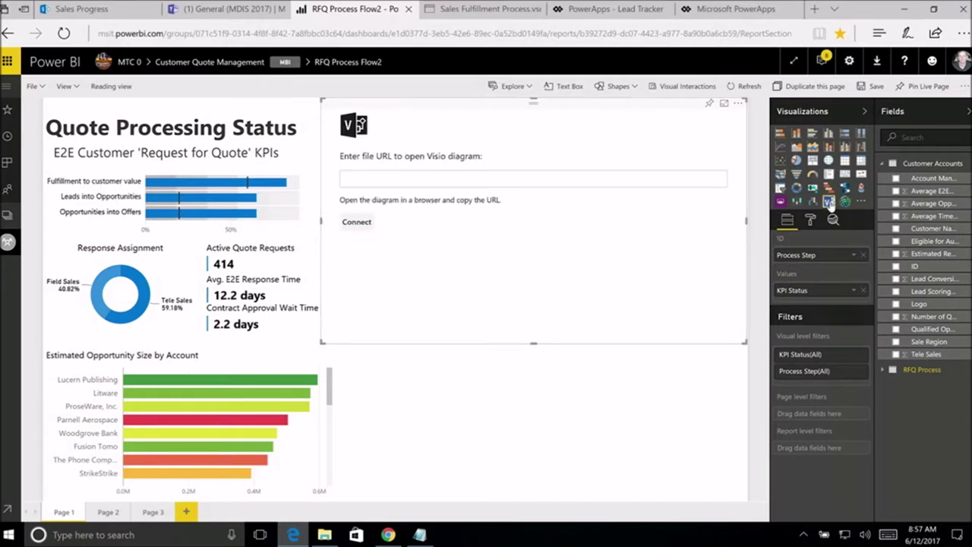
pyautogui.click(610, 179)
pyautogui.rightClick(611, 182)
pyautogui.click(629, 216)
pyautogui.press('Return')
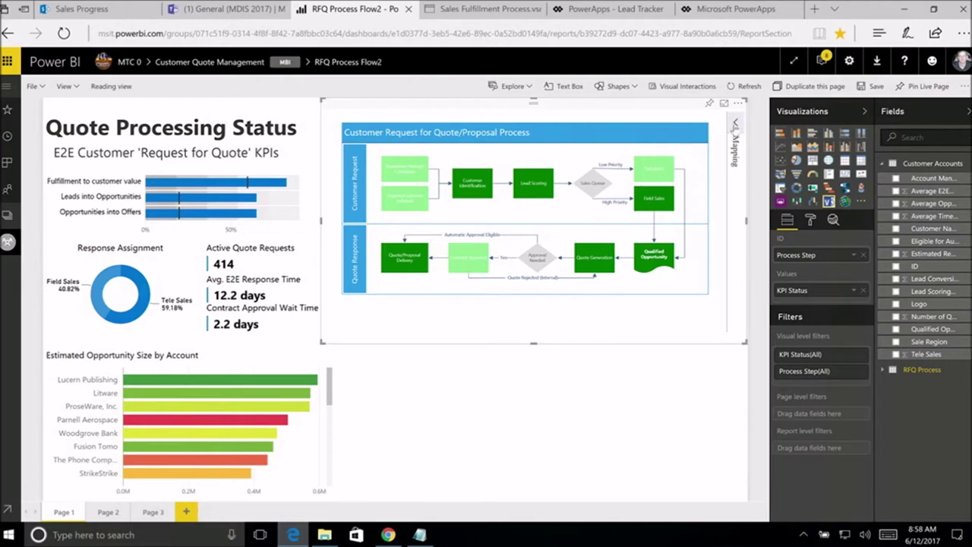
pyautogui.click(732, 139)
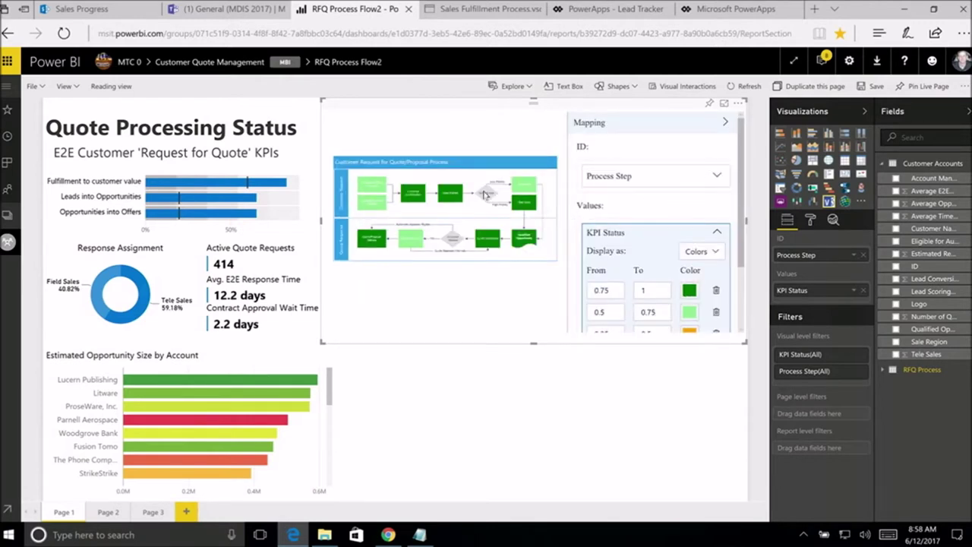
# Link the Sales Queue shape to the Leads into Opportunities step and collapse the Mapping pane
pyautogui.click(486, 195)
pyautogui.click(717, 175)
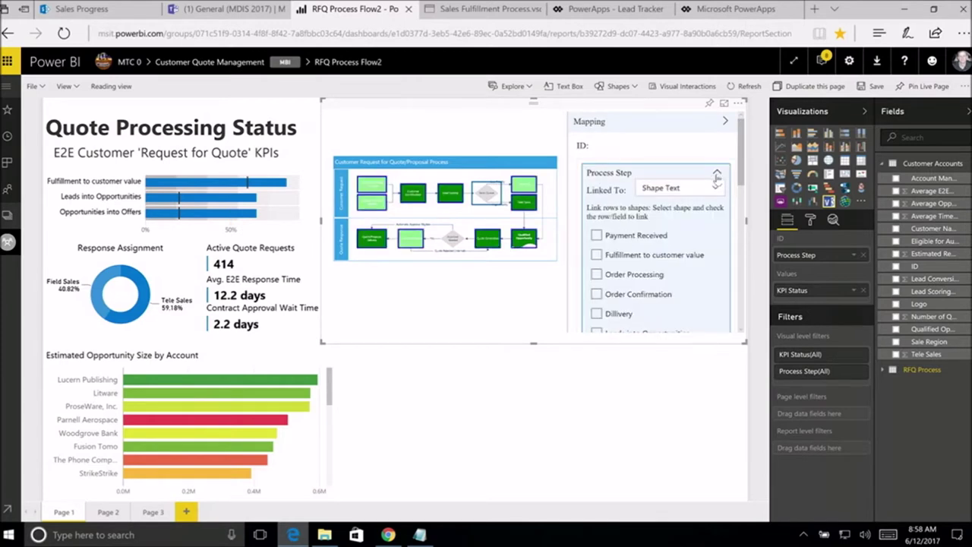
pyautogui.scroll(-1, 692, 263)
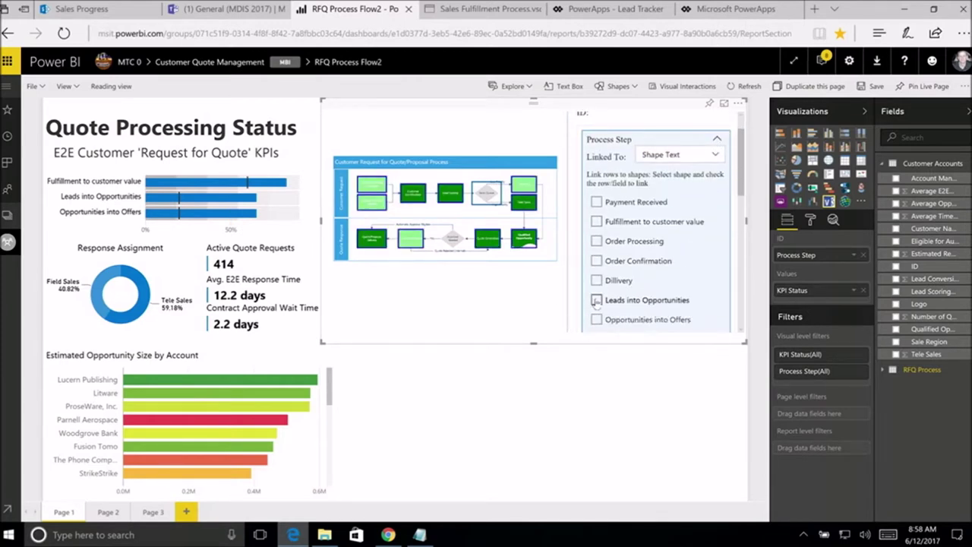
pyautogui.click(596, 300)
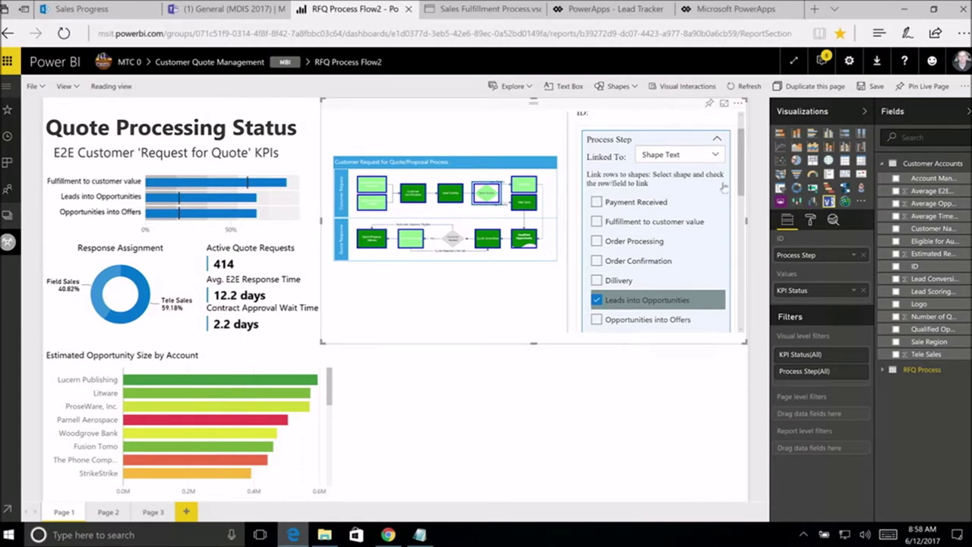
pyautogui.scroll(1, 736, 159)
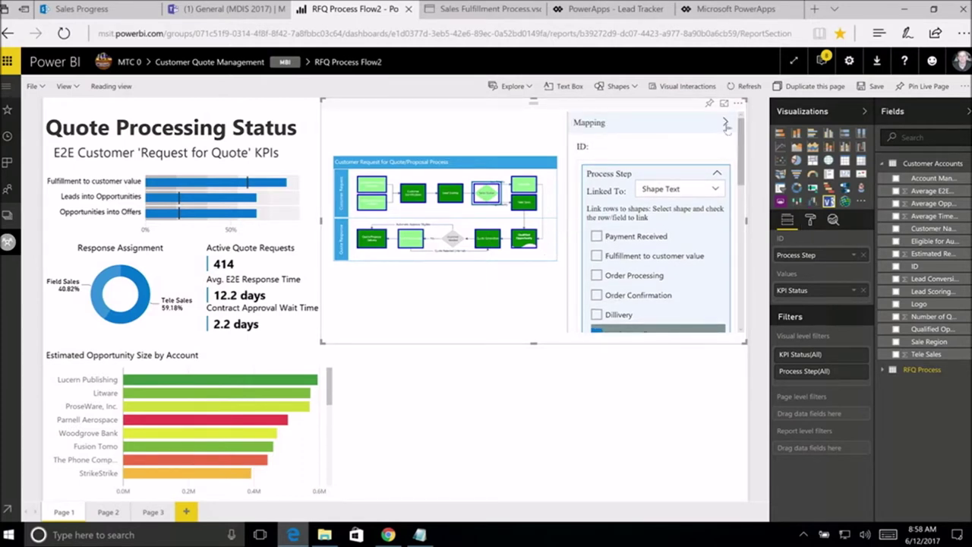
pyautogui.click(727, 129)
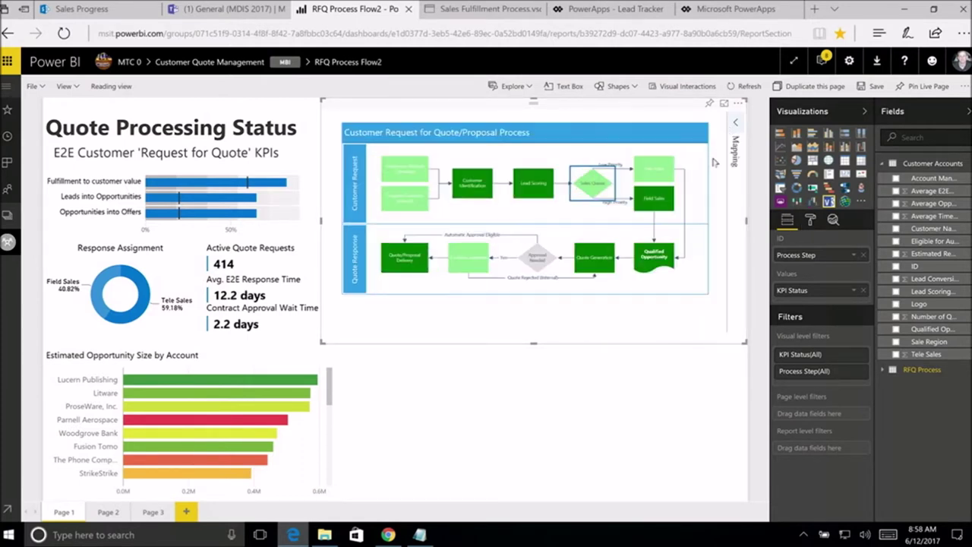
# Cross-filter by Lucern Publishing, Litware and Parnell Aerospace, clear it, then switch to Lead Tracker
pyautogui.click(220, 382)
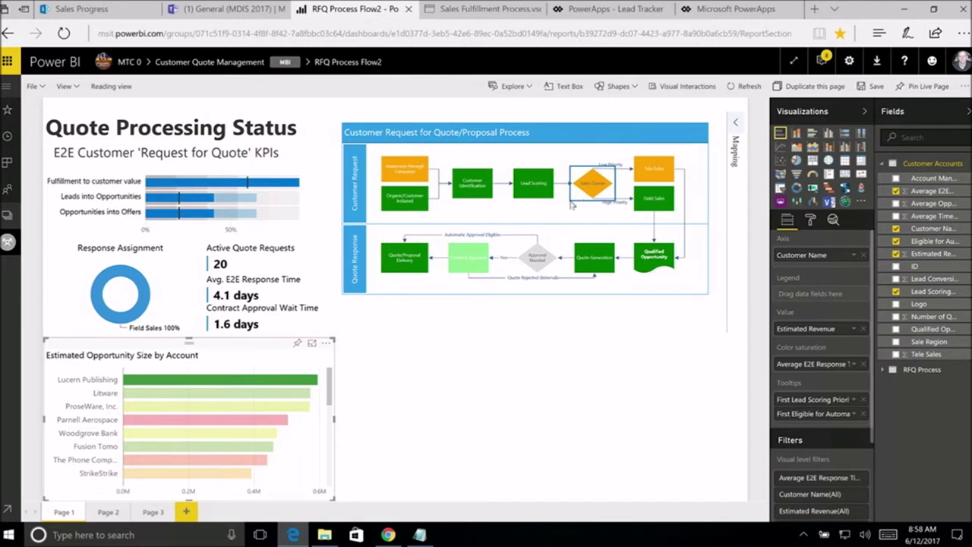
pyautogui.click(285, 395)
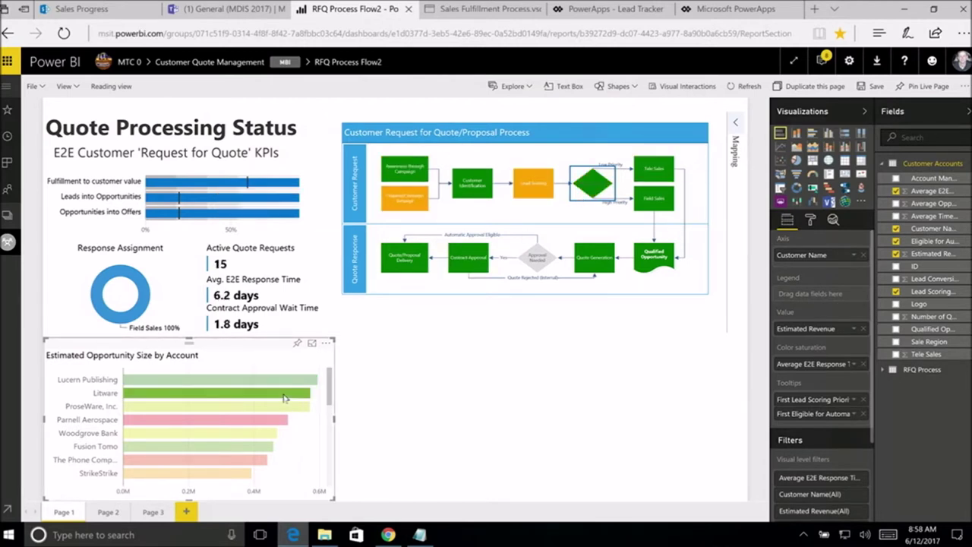
pyautogui.click(244, 423)
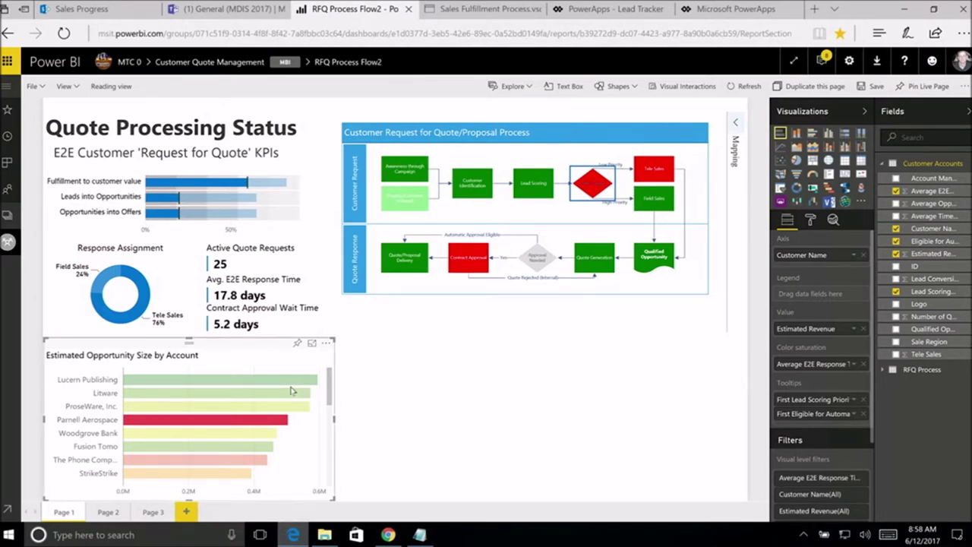
pyautogui.moveTo(290, 383)
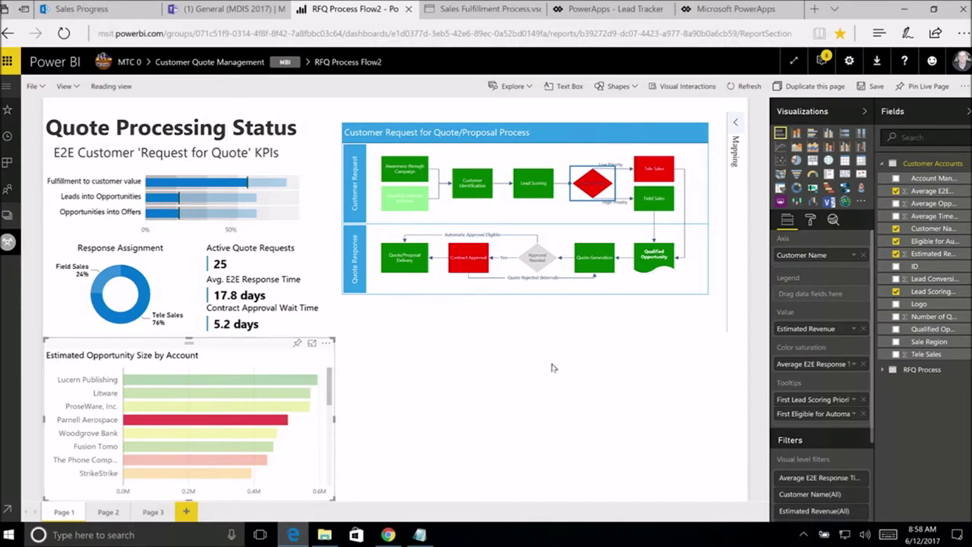
pyautogui.click(265, 422)
pyautogui.click(605, 9)
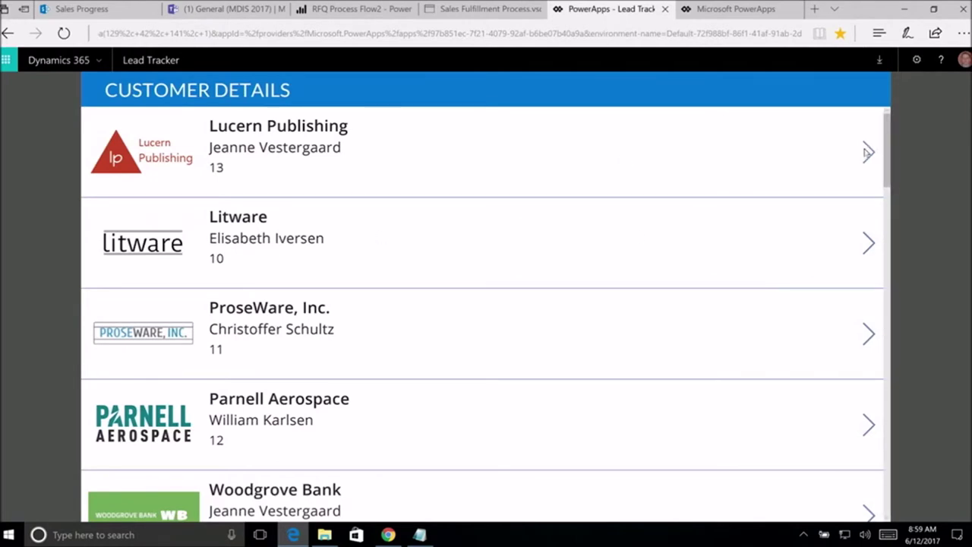
# View Lucern Publishing's customer details, copy the Lead Tracker App ID, and return to Power BI
pyautogui.click(867, 152)
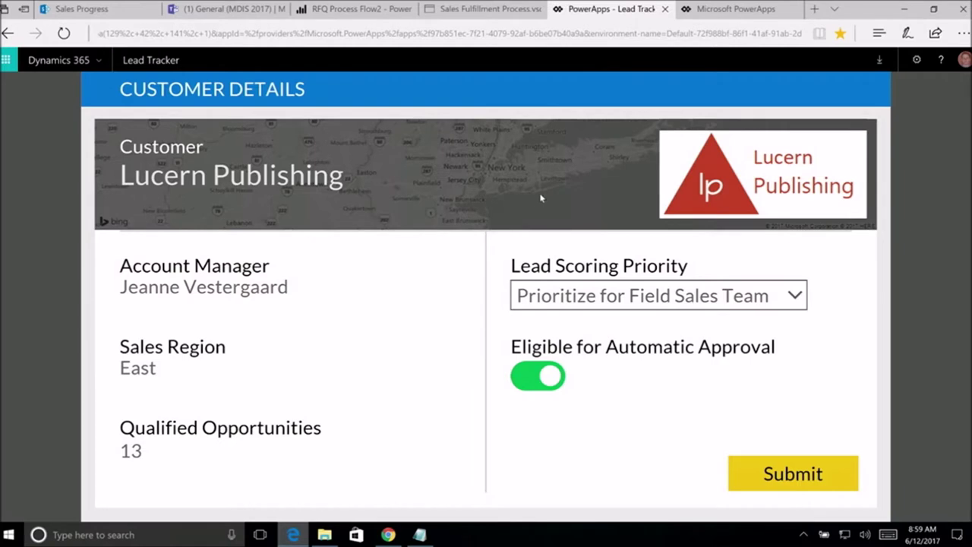
pyautogui.click(700, 9)
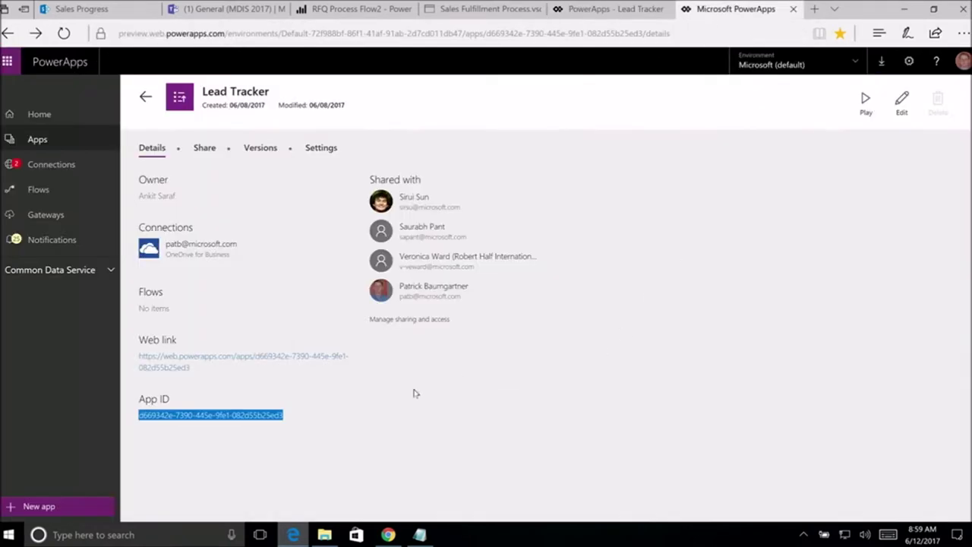
pyautogui.rightClick(219, 416)
pyautogui.click(241, 476)
pyautogui.click(338, 10)
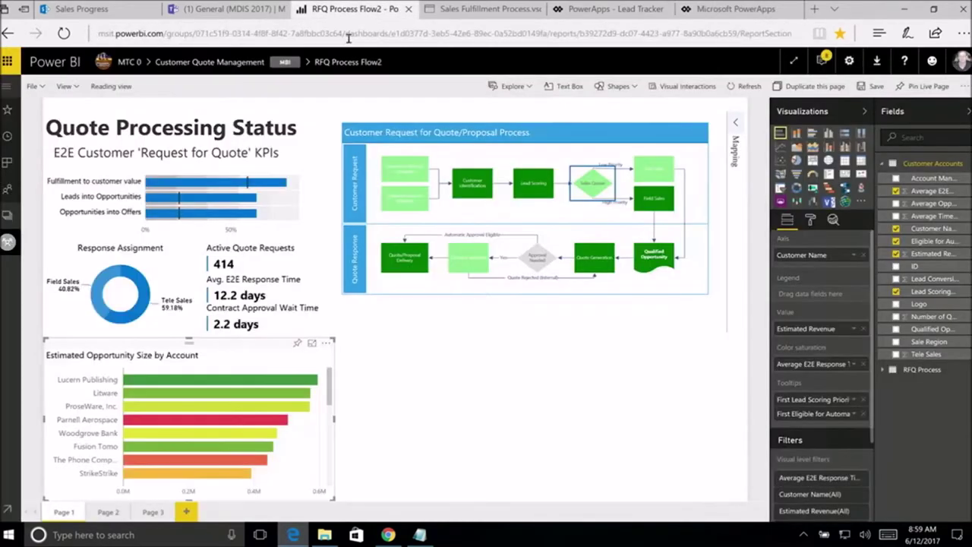
# Add a widened PowerApps visual with the ID field, connected to Lead Tracker via the pasted App ID
pyautogui.click(490, 370)
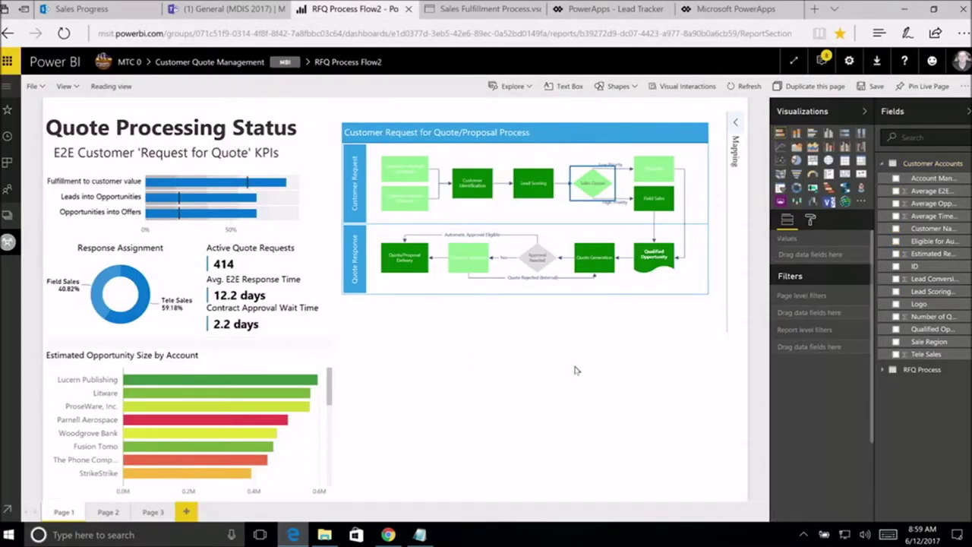
pyautogui.click(780, 202)
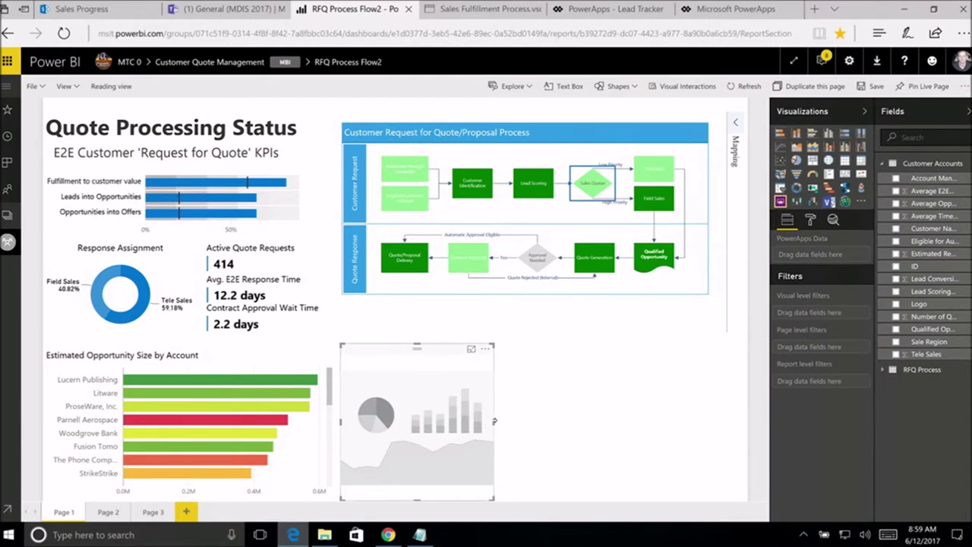
pyautogui.moveTo(494, 425); pyautogui.dragTo(607, 422)
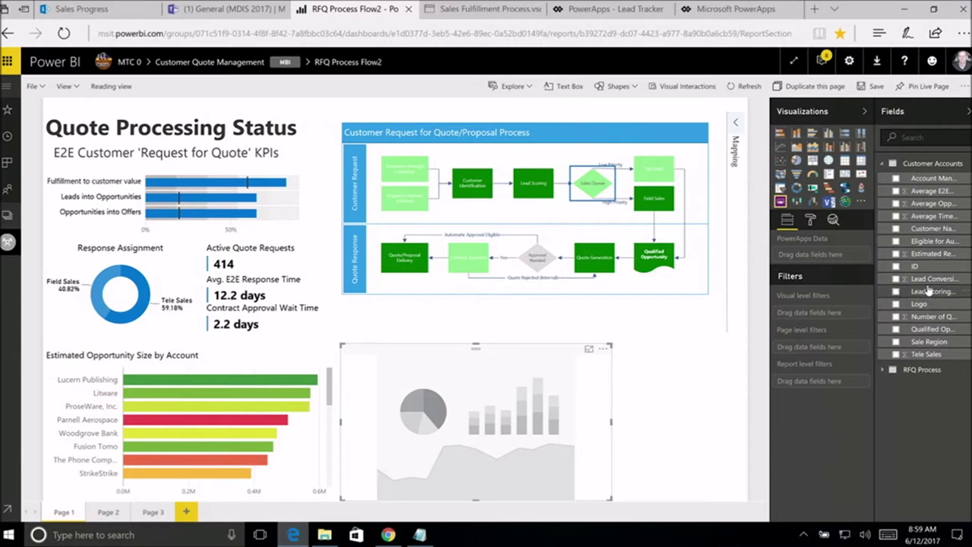
pyautogui.moveTo(923, 267); pyautogui.dragTo(835, 258)
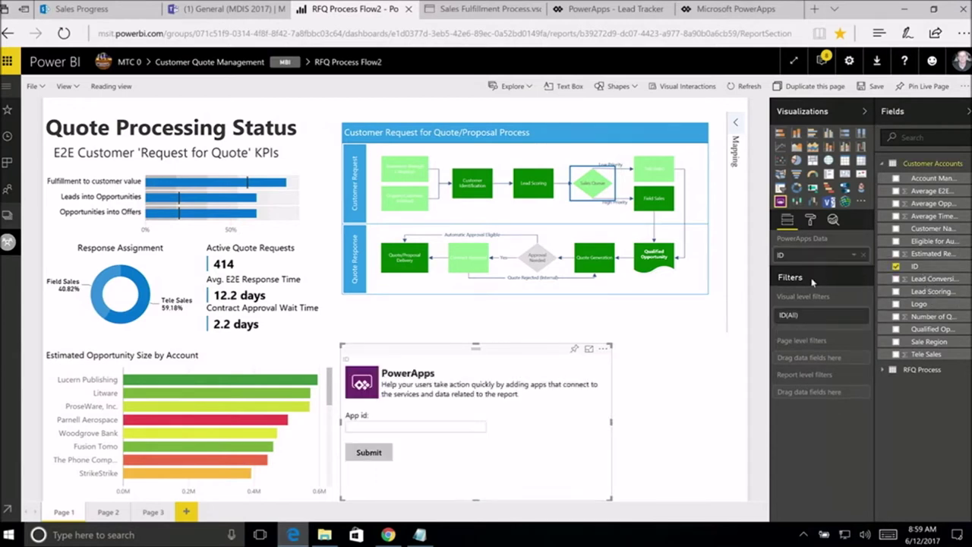
pyautogui.click(383, 425)
pyautogui.hotkey('ctrl', 'v')
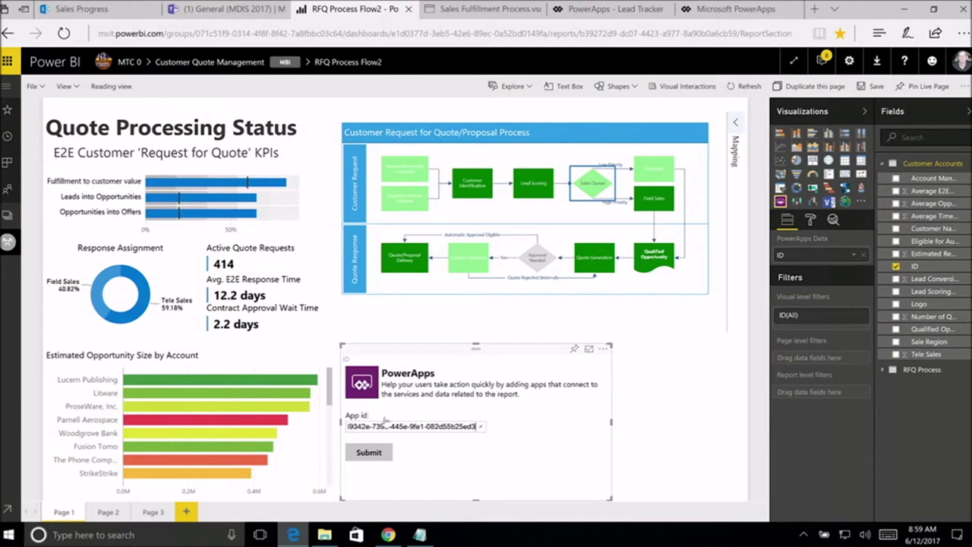
pyautogui.click(370, 453)
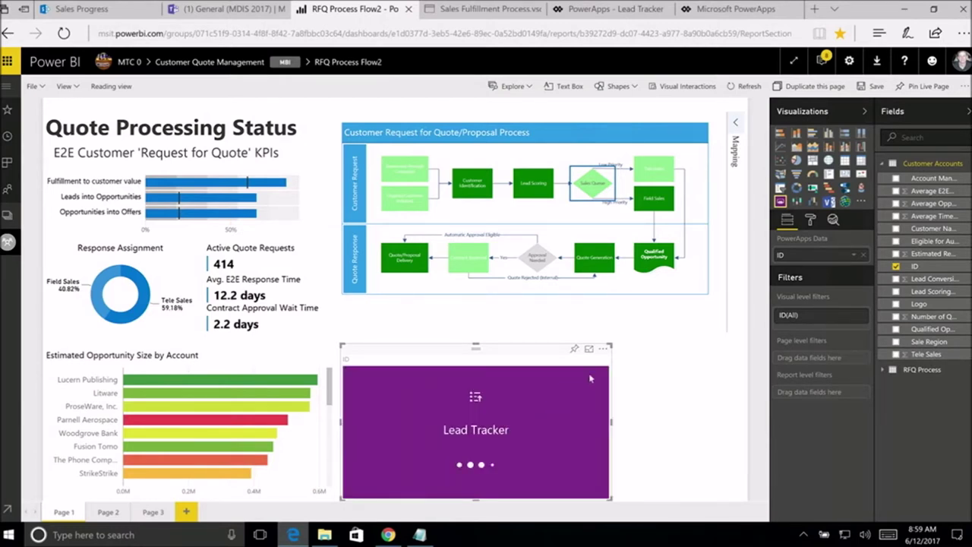
# Enlarge the Lead Tracker visual and cross-filter through Lucern Publishing, Litware, then Parnell Aerospace
pyautogui.moveTo(611, 344); pyautogui.dragTo(633, 328)
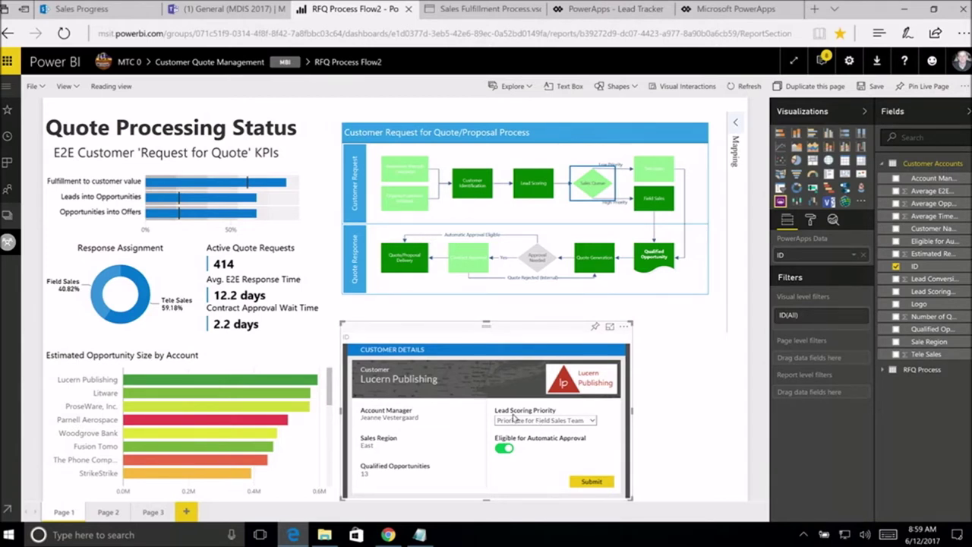
pyautogui.moveTo(221, 384)
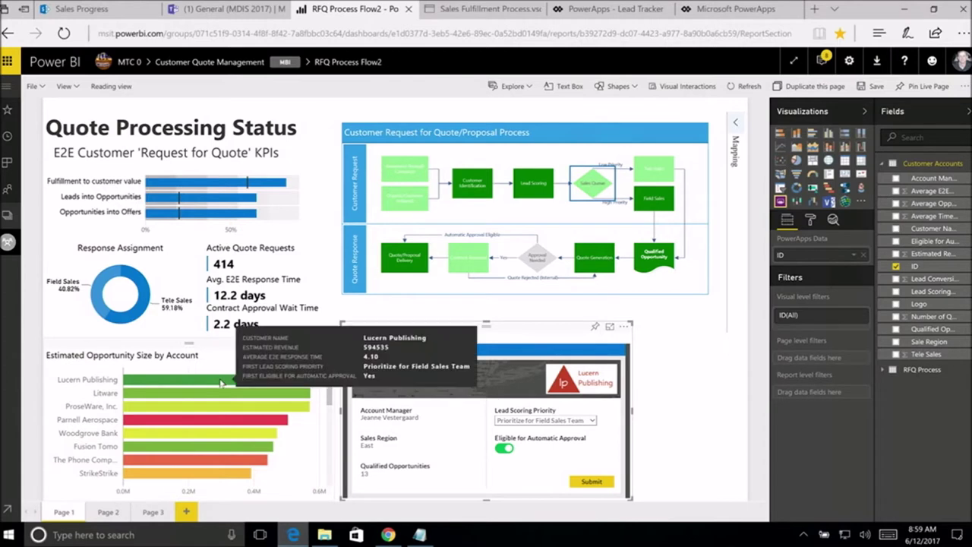
pyautogui.click(221, 384)
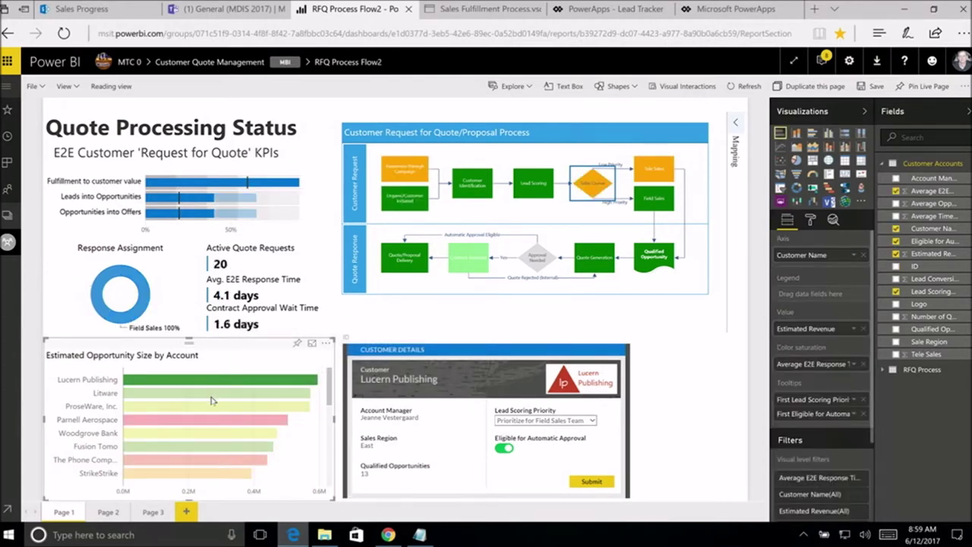
pyautogui.click(212, 397)
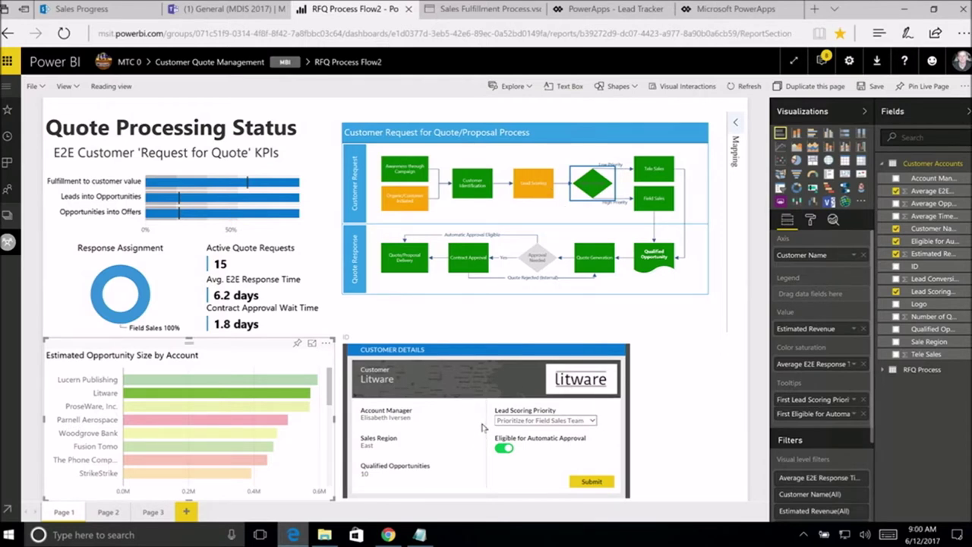
pyautogui.click(230, 422)
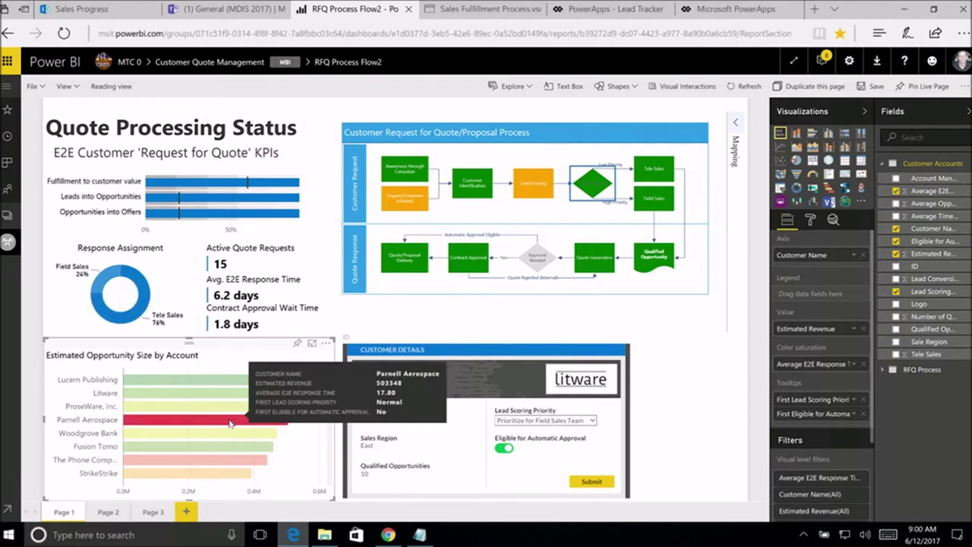
# Set Parnell Aerospace to Prioritize for Field Sales Team with Automatic Approval on, and submit
pyautogui.click(538, 421)
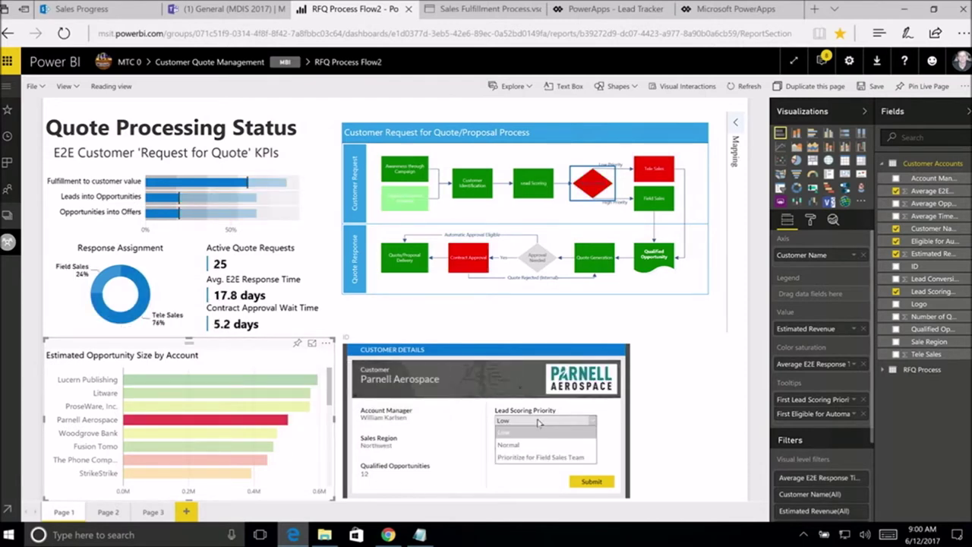
pyautogui.click(534, 458)
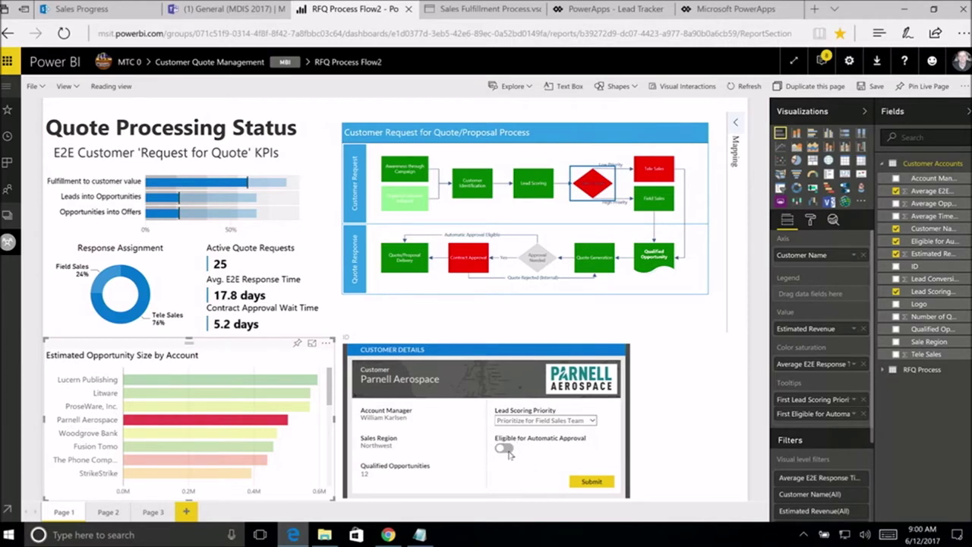
pyautogui.click(504, 448)
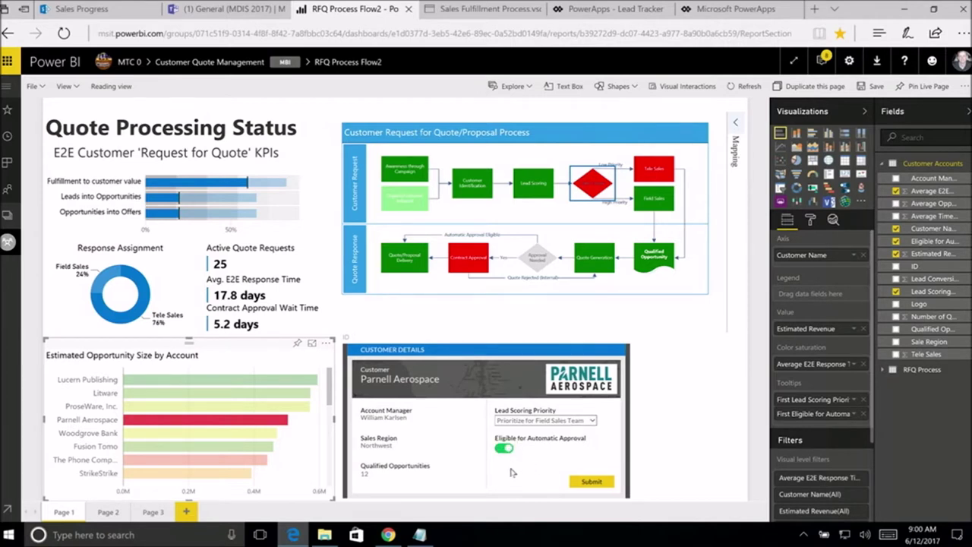
pyautogui.click(587, 482)
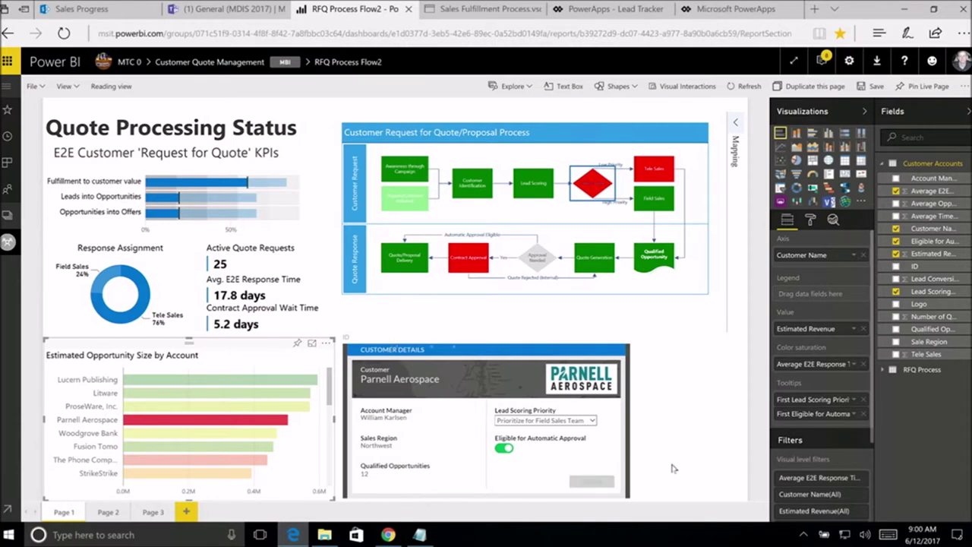
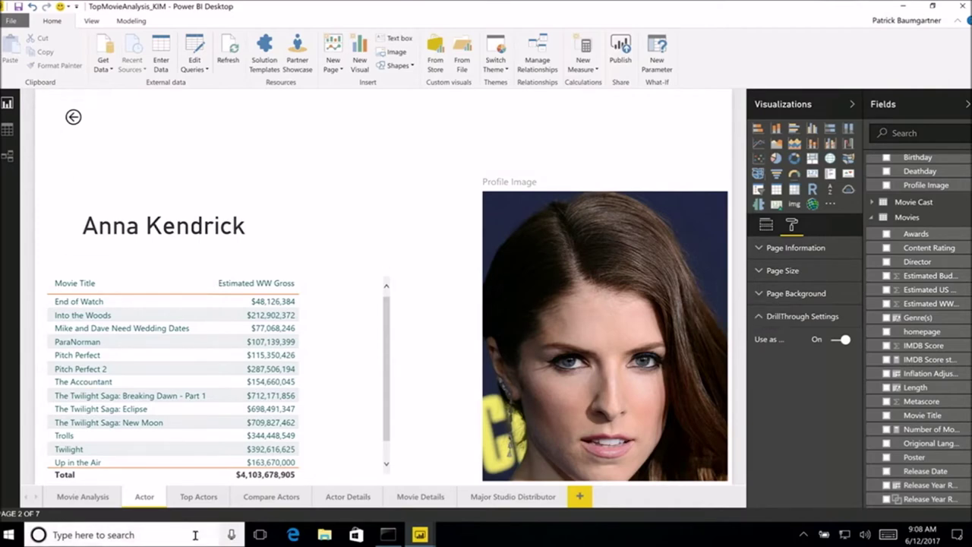
# Drill through from Top Actors to Samuel L. Jackson's Actor page
pyautogui.click(201, 498)
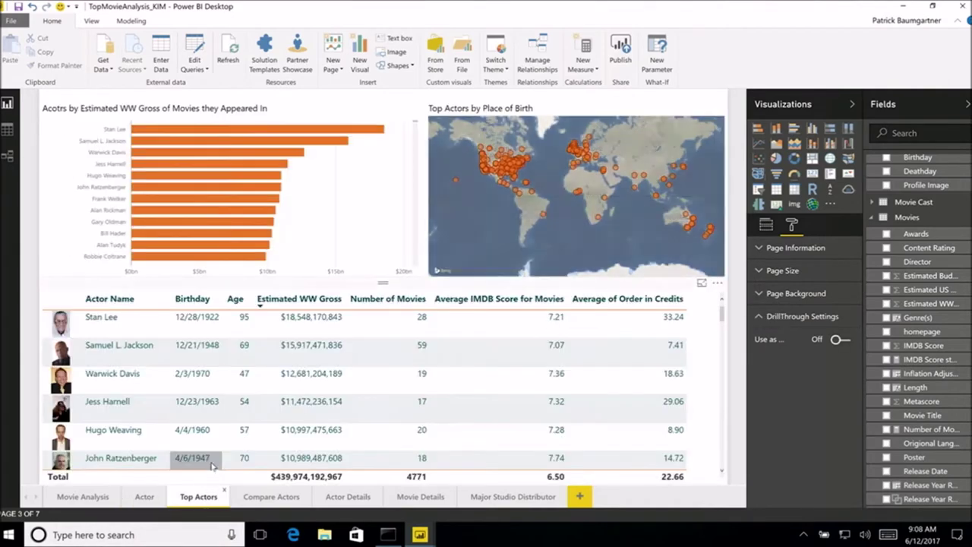
pyautogui.rightClick(129, 355)
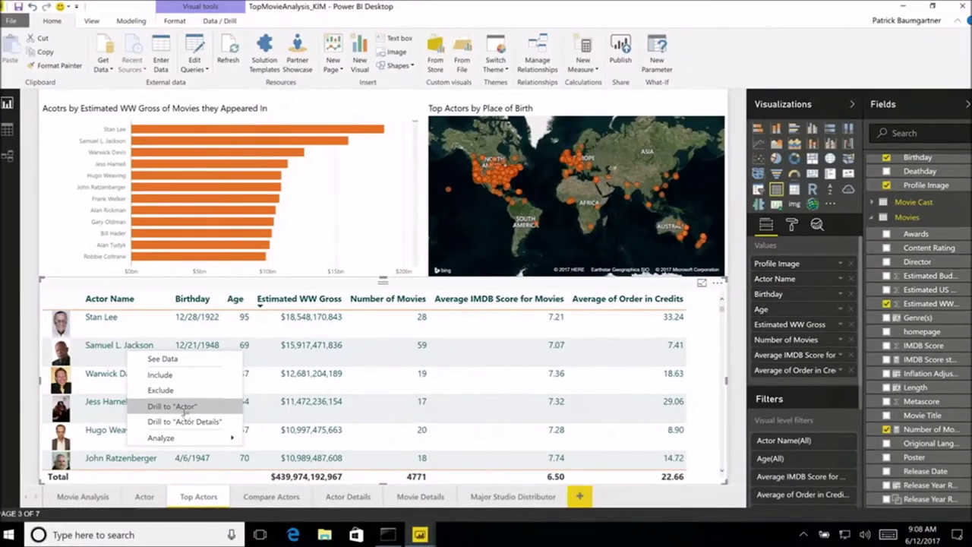
pyautogui.click(174, 403)
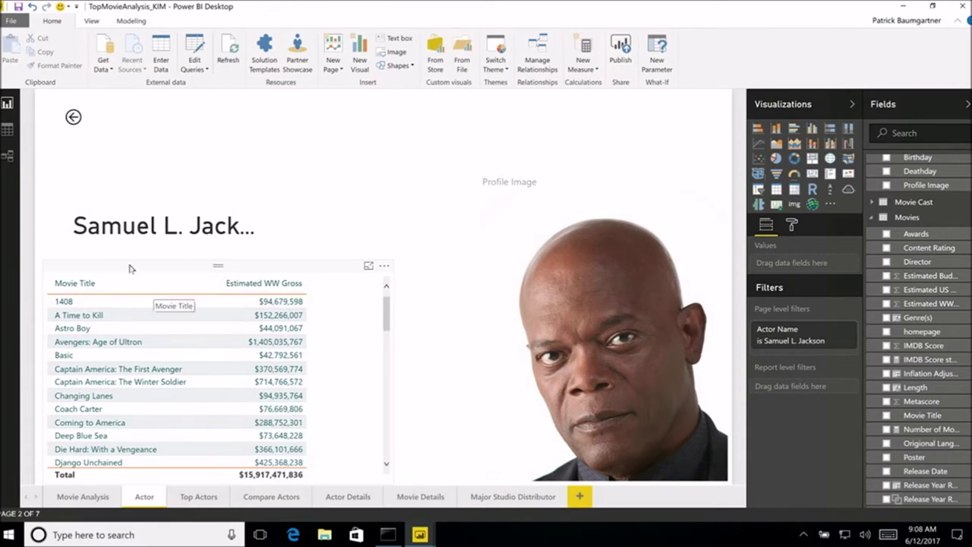
# Enlarge the back-arrow image on the Actor page and use it to return to Top Actors
pyautogui.click(95, 113)
pyautogui.moveTo(110, 128); pyautogui.dragTo(123, 155)
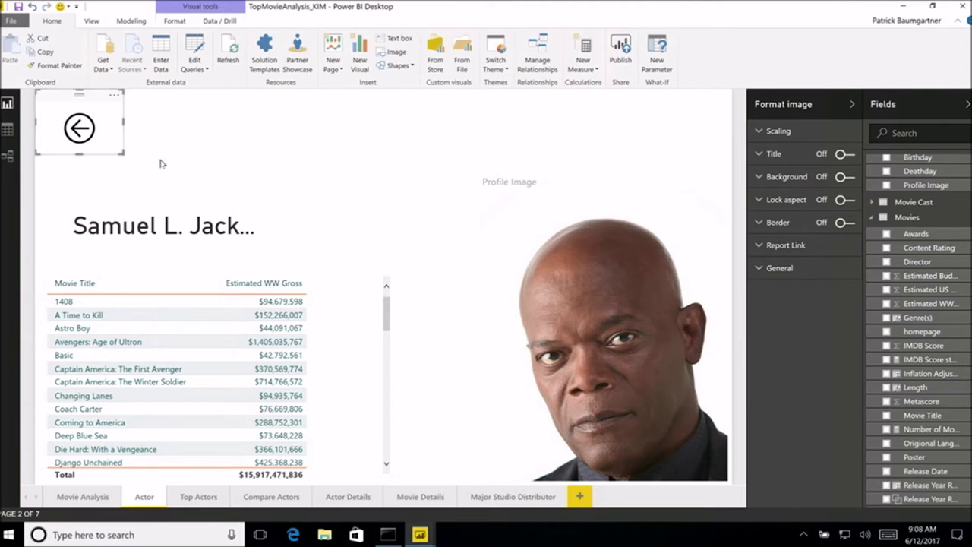
pyautogui.click(188, 164)
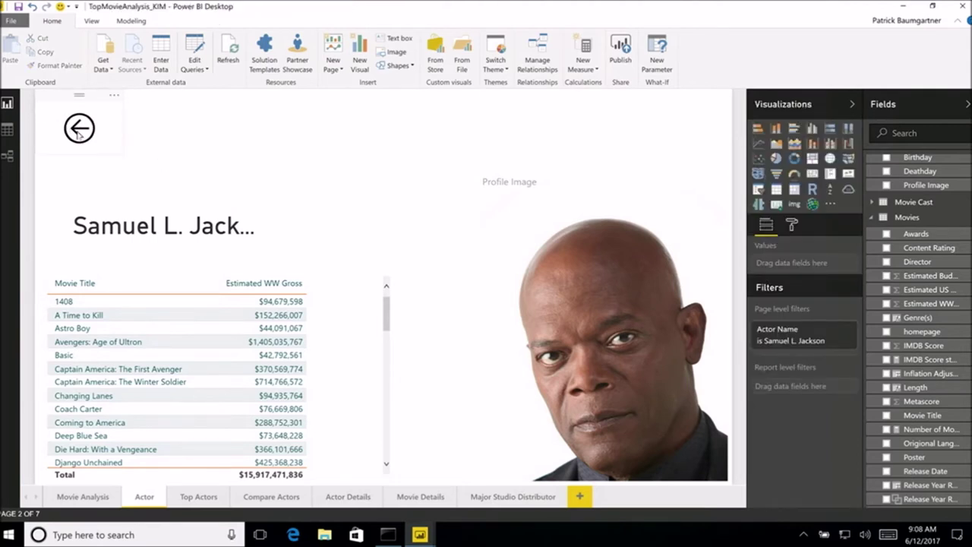
pyautogui.keyDown('ctrl'); pyautogui.click(79, 129); pyautogui.keyUp('ctrl')
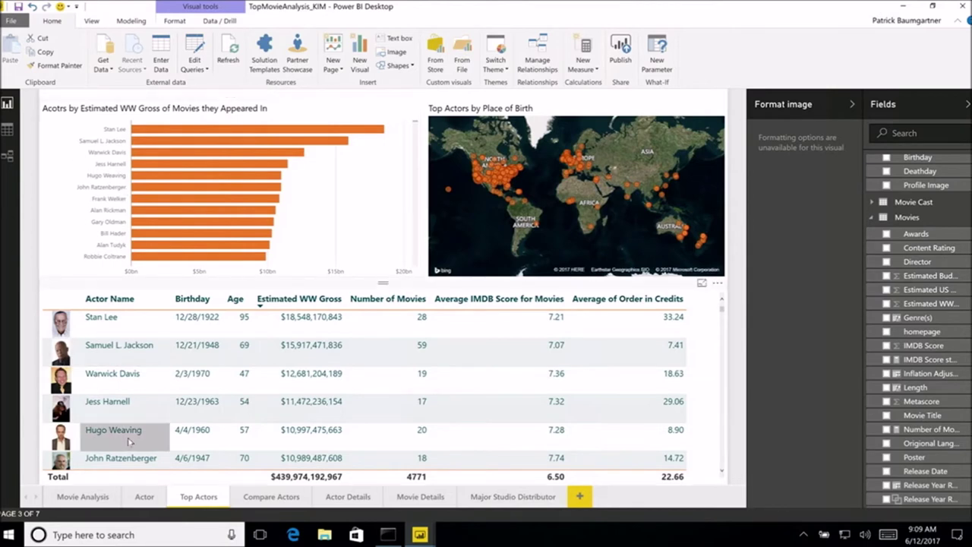
# Drill through to Stan Lee's Actor page, return, then drill to his Actor Details page
pyautogui.rightClick(123, 336)
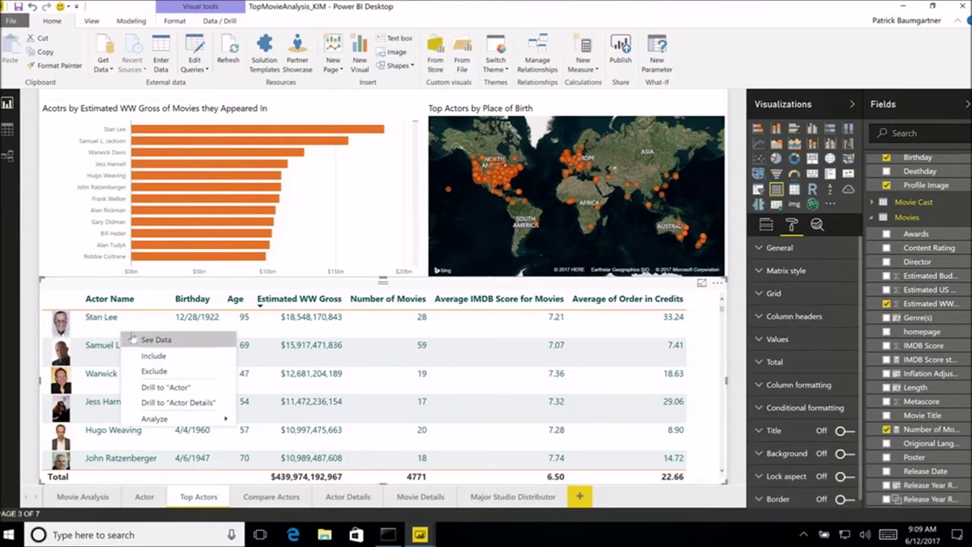
pyautogui.click(165, 387)
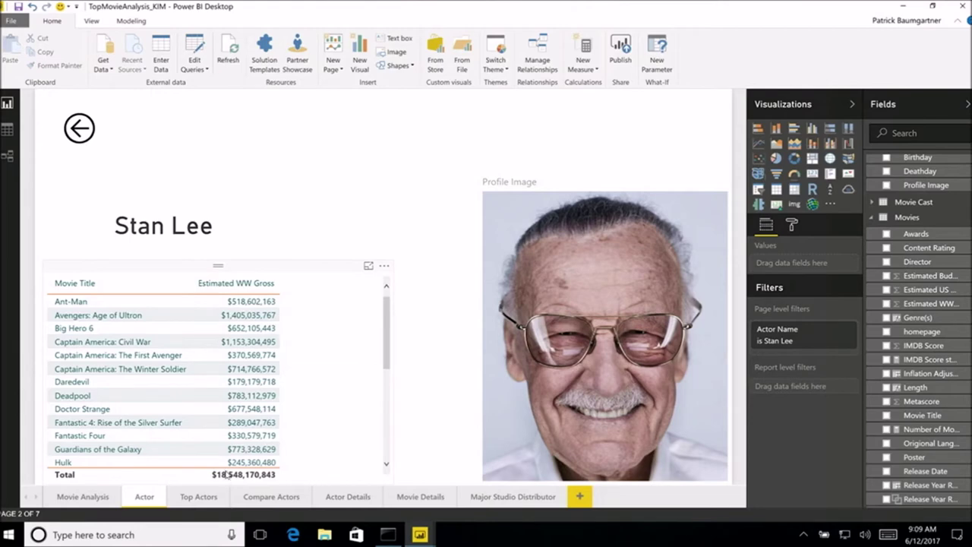
pyautogui.keyDown('ctrl'); pyautogui.click(76, 129); pyautogui.keyUp('ctrl')
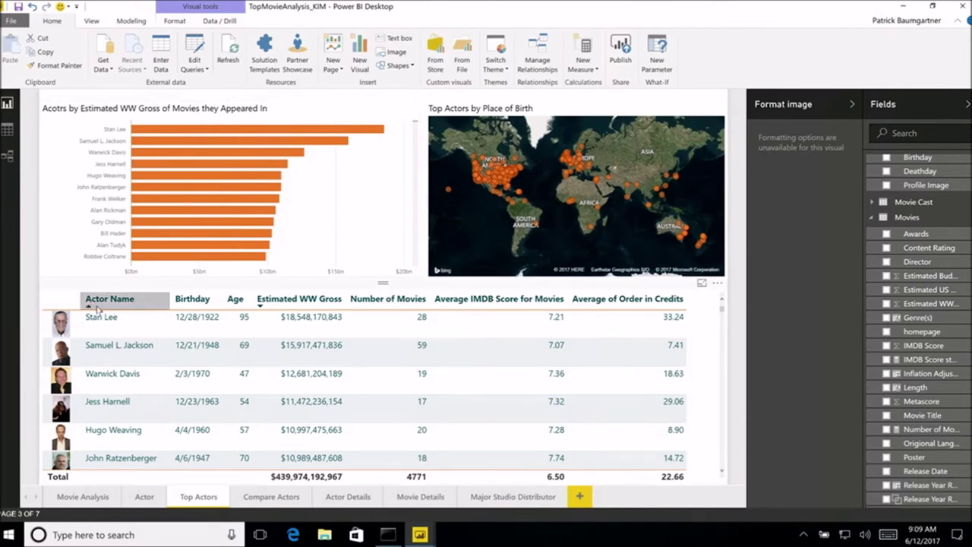
pyautogui.rightClick(123, 341)
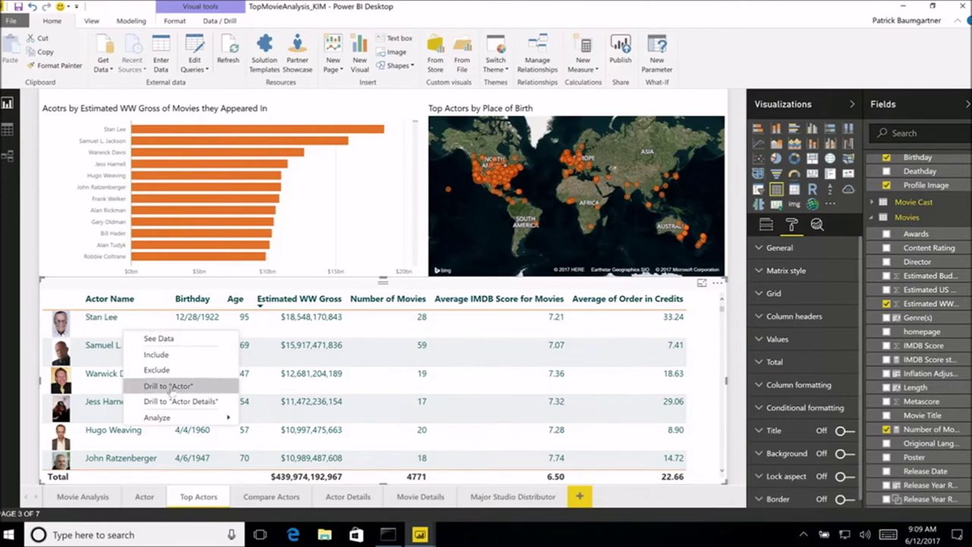
pyautogui.click(177, 400)
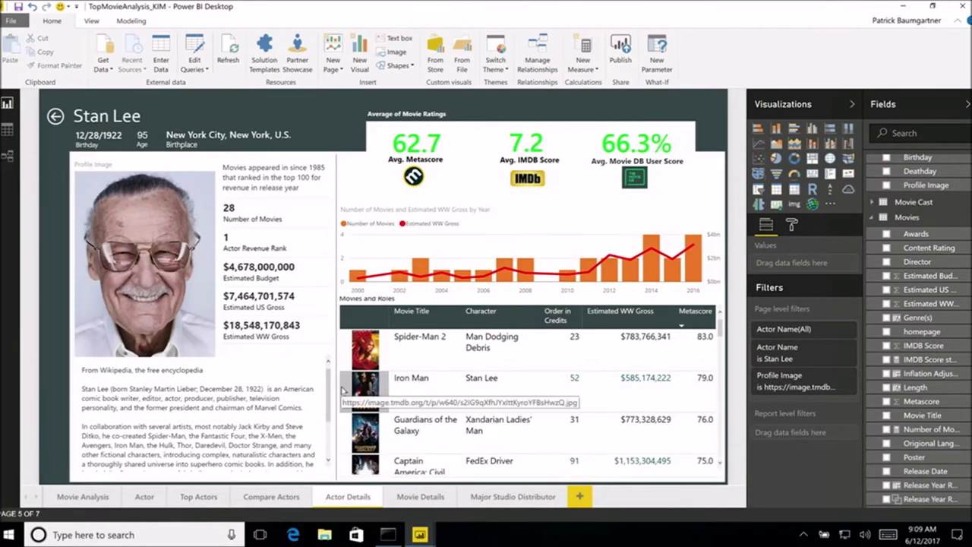
# From Stan Lee's Spider-Man 2, drill to the Sony/Columbia studio page, then to Spectre's movie details
pyautogui.click(436, 362)
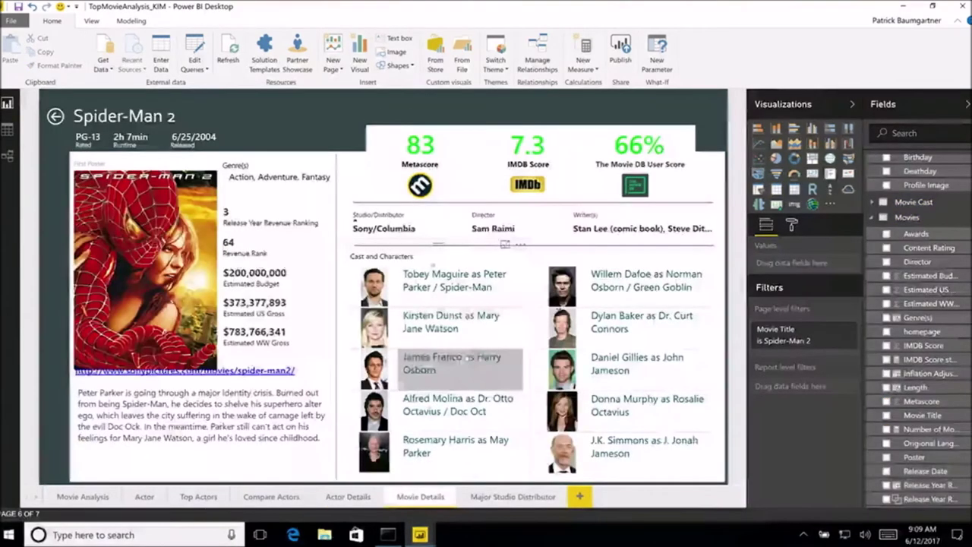
pyautogui.rightClick(410, 229)
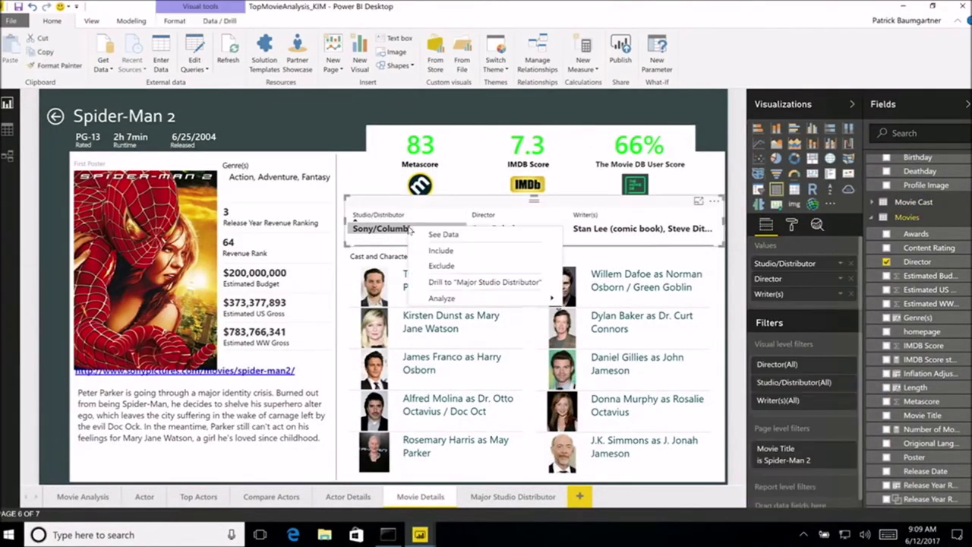
pyautogui.click(452, 281)
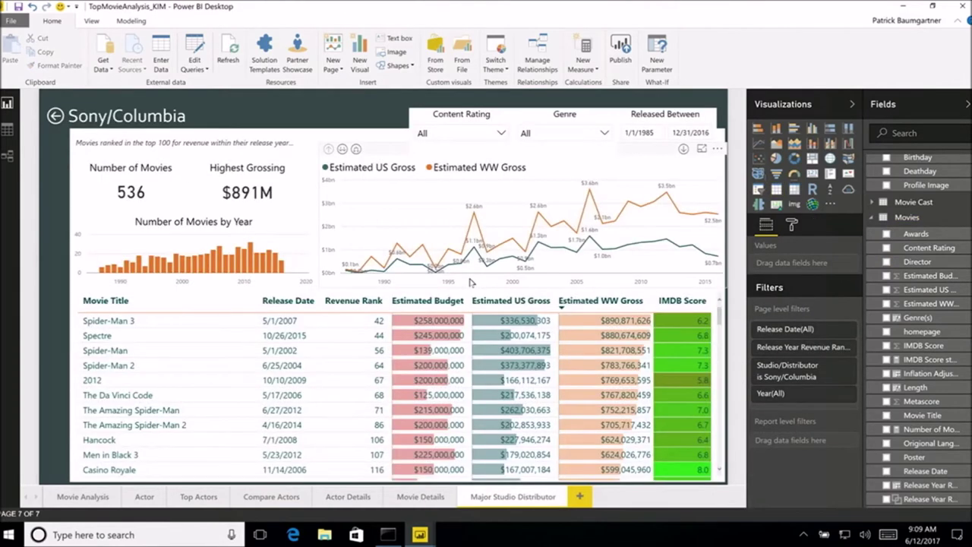
pyautogui.rightClick(432, 339)
pyautogui.click(478, 390)
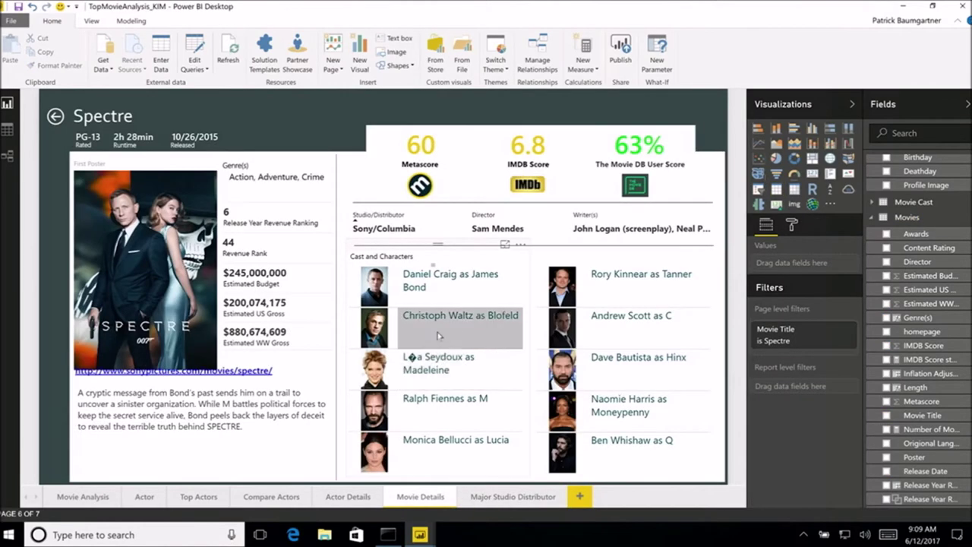
# Drill through to Daniel Craig's Actor Details, then to the Star Wars movie details
pyautogui.rightClick(434, 293)
pyautogui.click(471, 314)
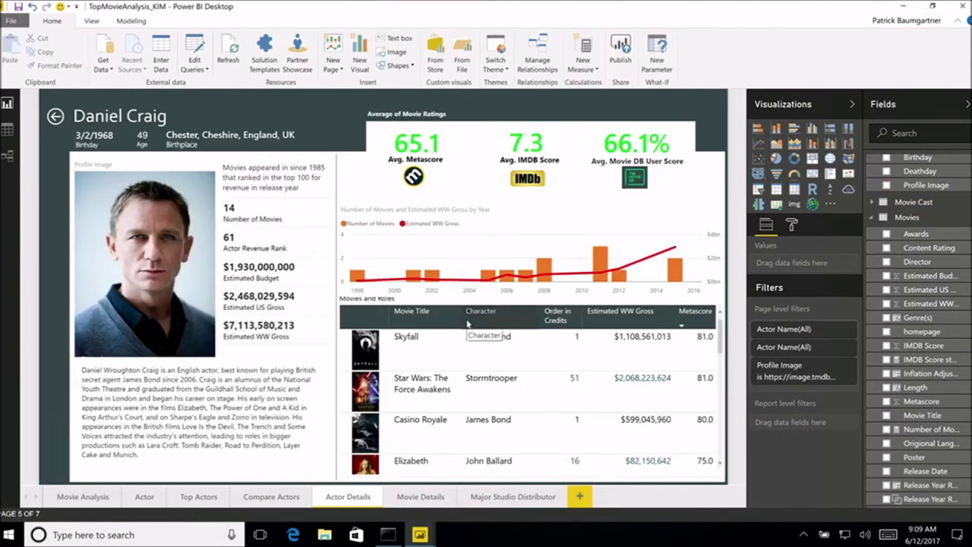
pyautogui.rightClick(431, 386)
pyautogui.click(481, 414)
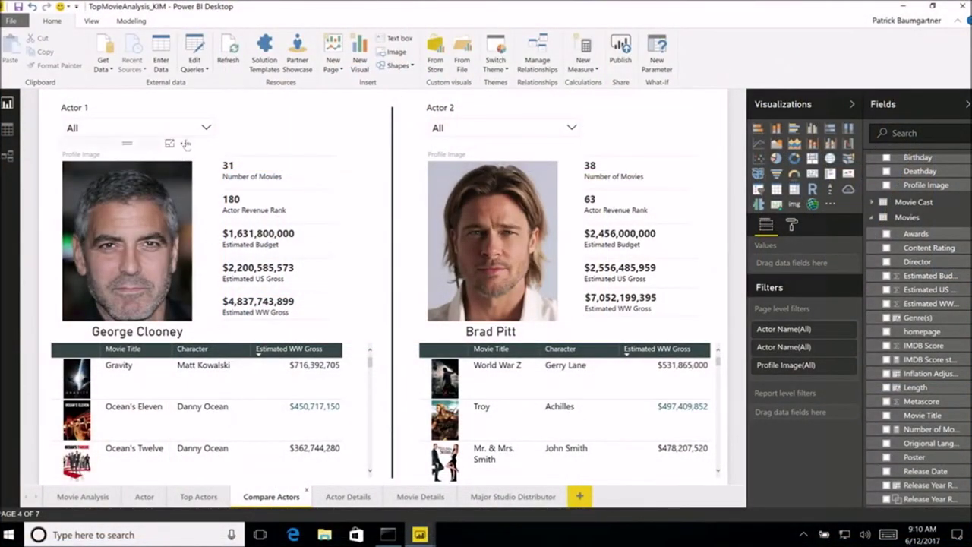
# Choose Angelina Jolie as Actor 1 on the Compare Actors page
pyautogui.click(206, 127)
pyautogui.click(160, 143)
pyautogui.write('daniel cr')
pyautogui.moveTo(160, 145); pyautogui.dragTo(36, 140)
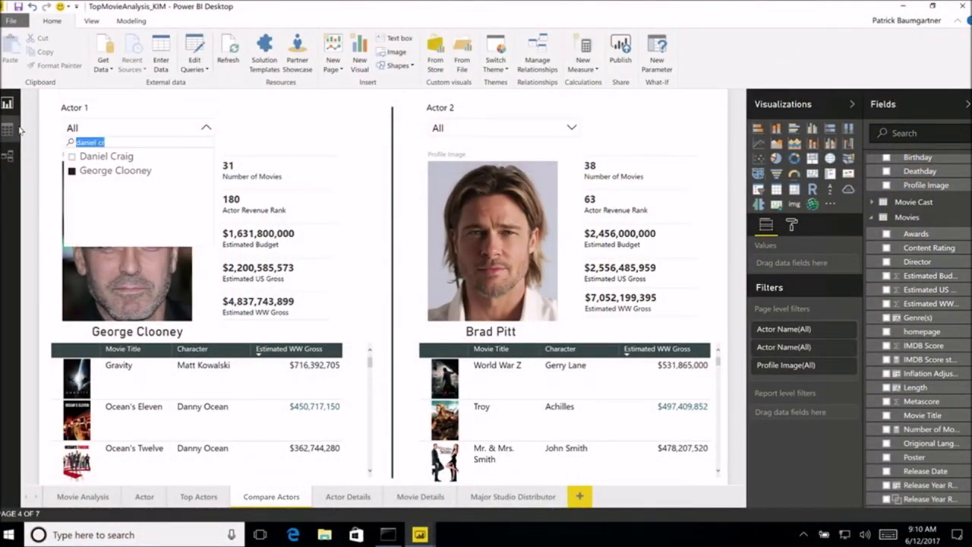
pyautogui.press('BackSpace')
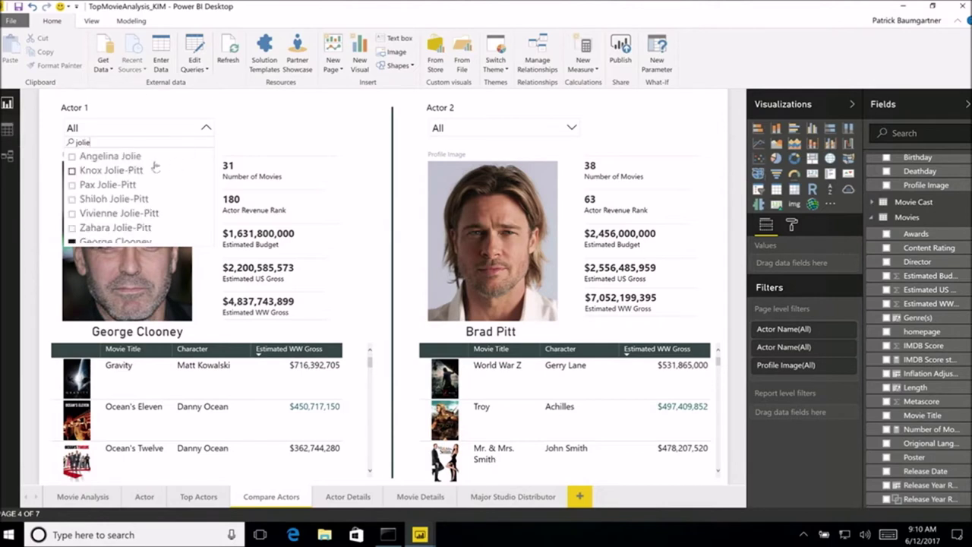
pyautogui.click(107, 156)
pyautogui.click(372, 114)
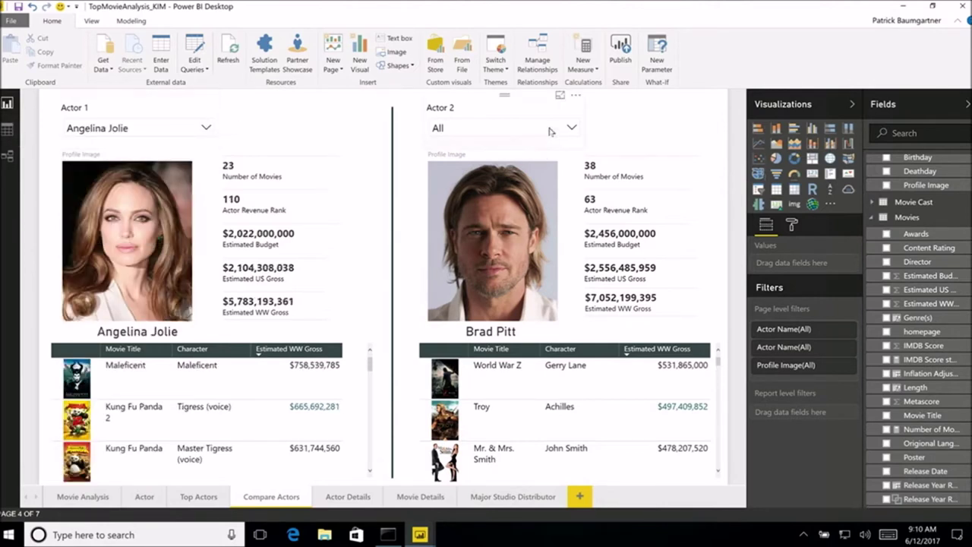
# Set Actor 2 to Jennifer Aniston and collapse the Fields and Visualizations/Filters panes
pyautogui.click(572, 126)
pyautogui.moveTo(516, 145); pyautogui.dragTo(424, 144)
pyautogui.write('aniston')
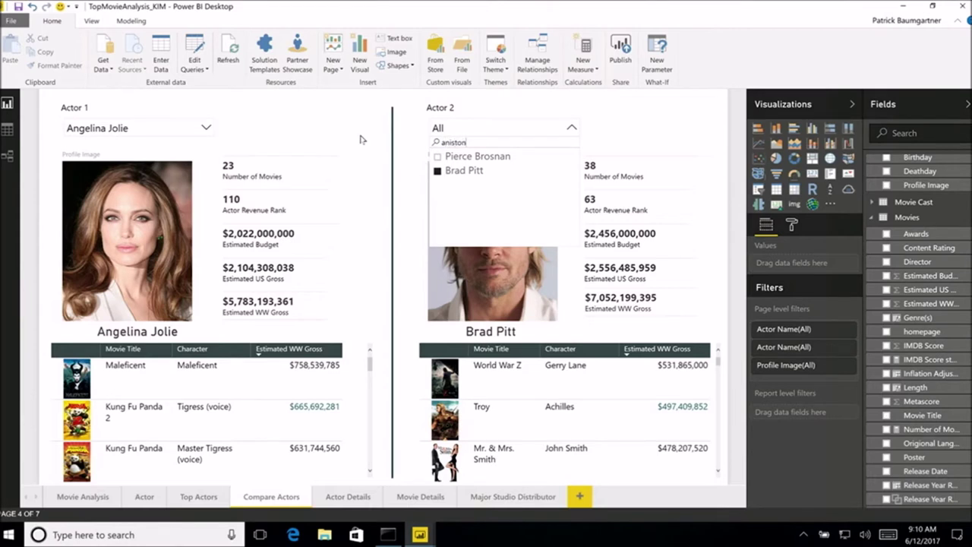
pyautogui.click(456, 156)
pyautogui.click(571, 128)
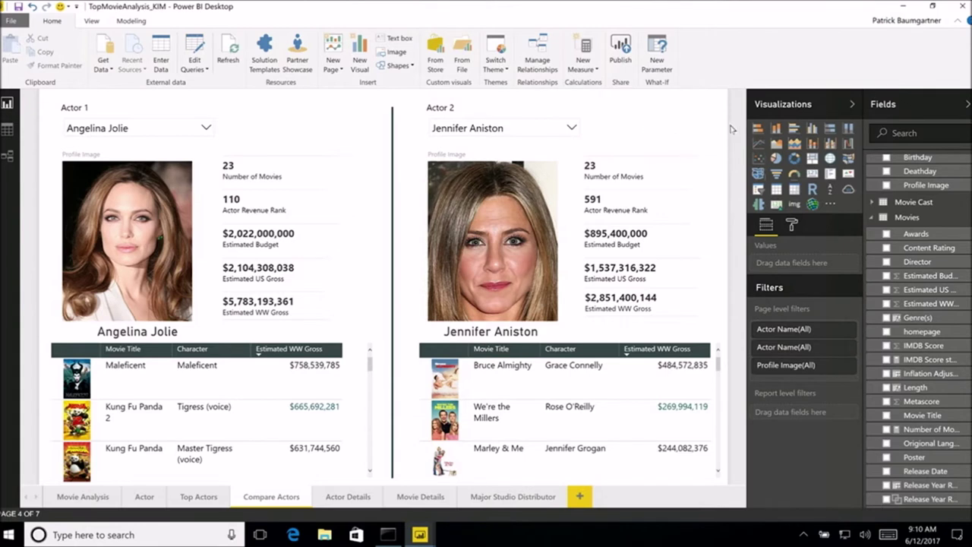
pyautogui.click(966, 105)
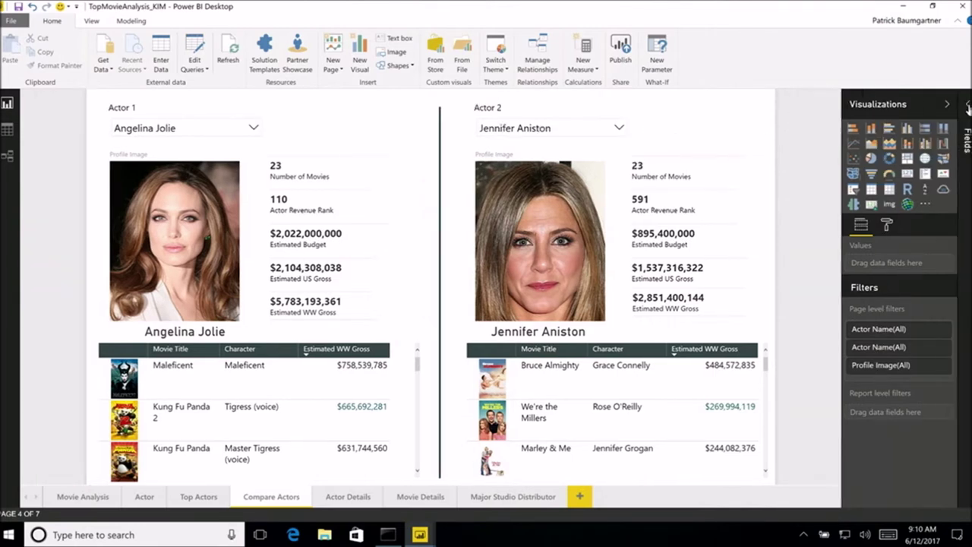
pyautogui.click(947, 106)
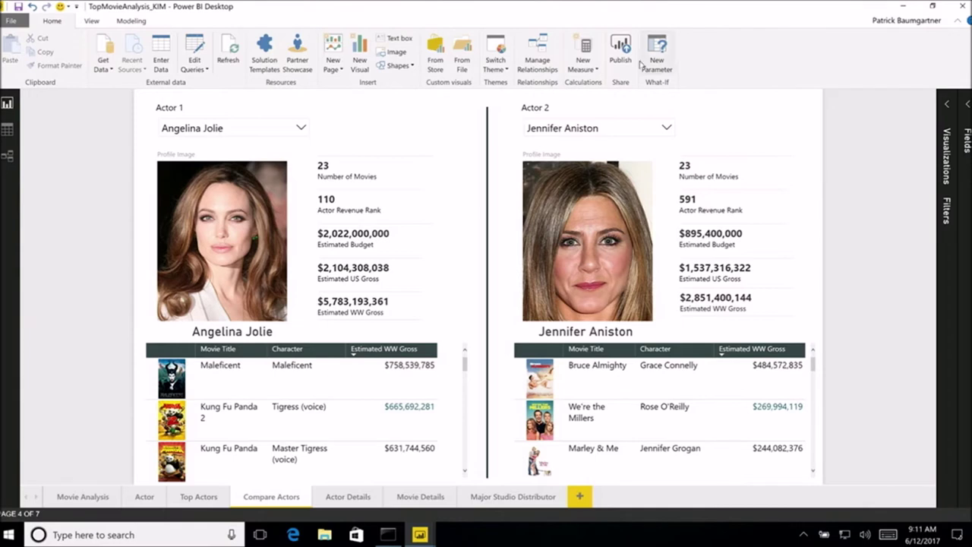
# Show the Bookmarks pane and add a new bookmark of the current view
pyautogui.click(91, 22)
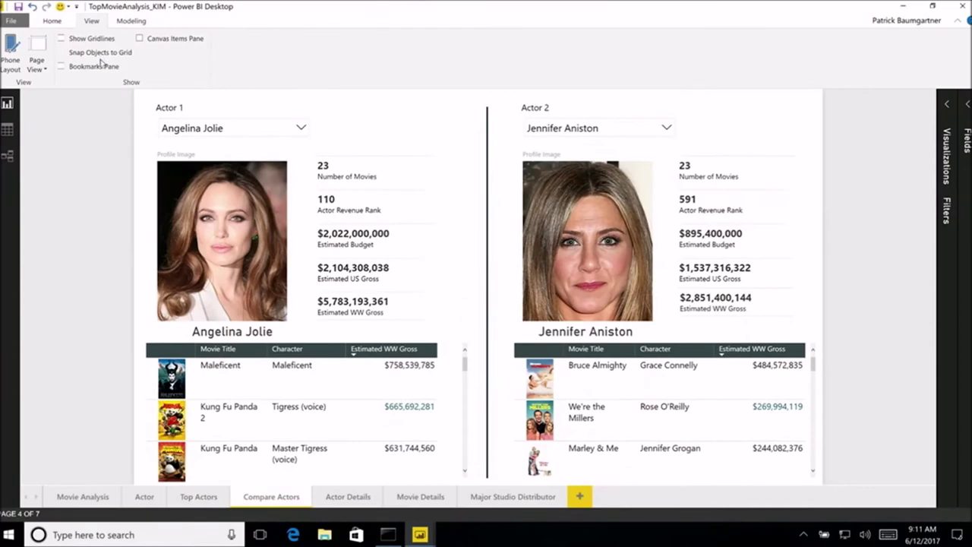
pyautogui.click(101, 65)
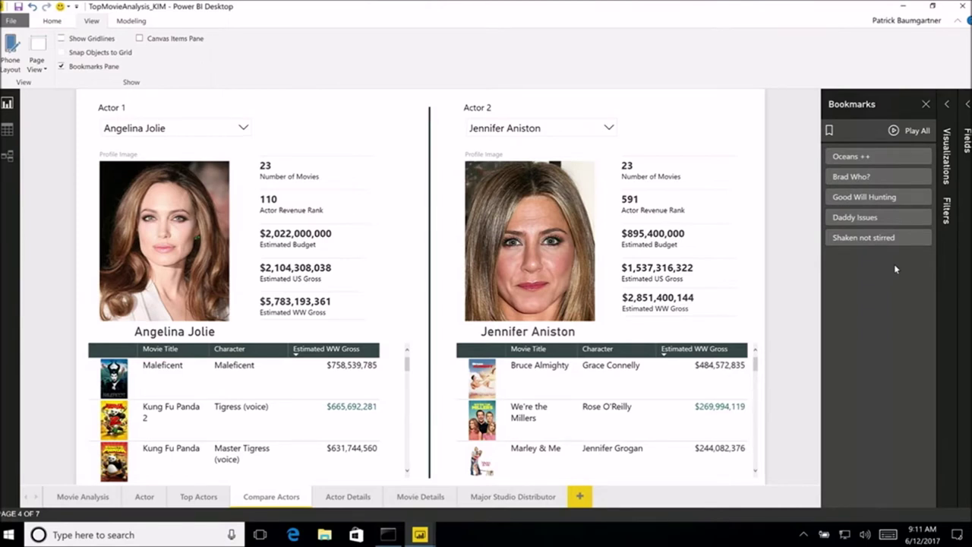
pyautogui.click(830, 132)
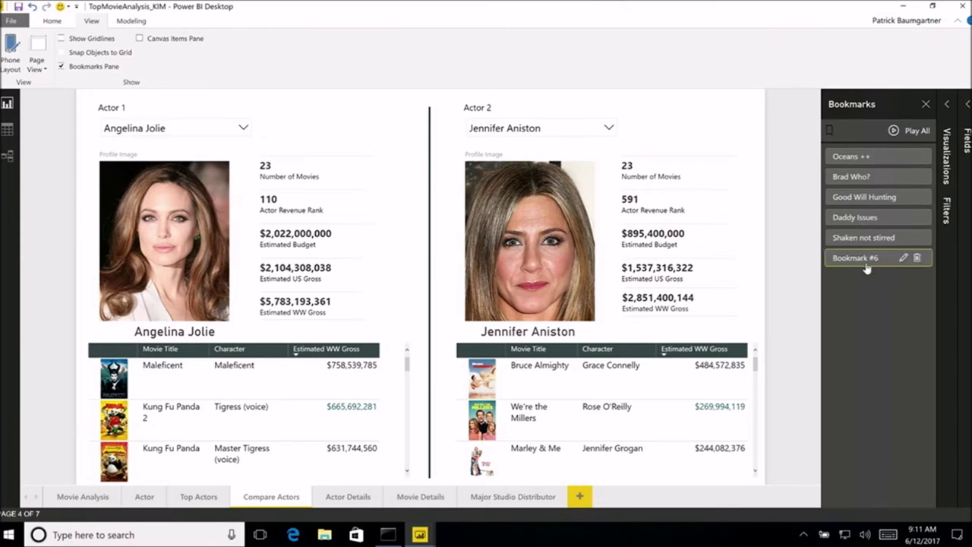
# Apply the Oceans ++, Good Will Hunting, Daddy Issues and Shaken not stirred bookmarks in turn
pyautogui.click(873, 158)
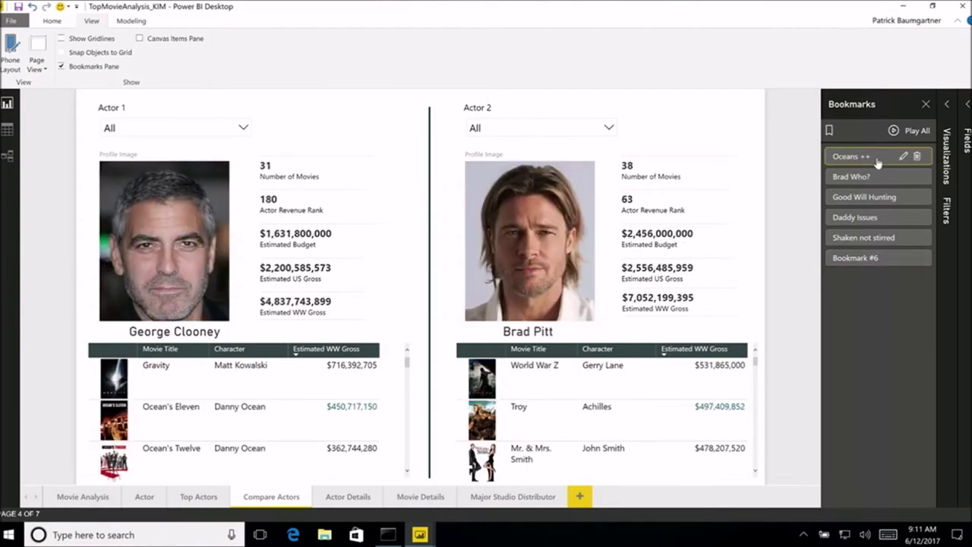
pyautogui.click(885, 199)
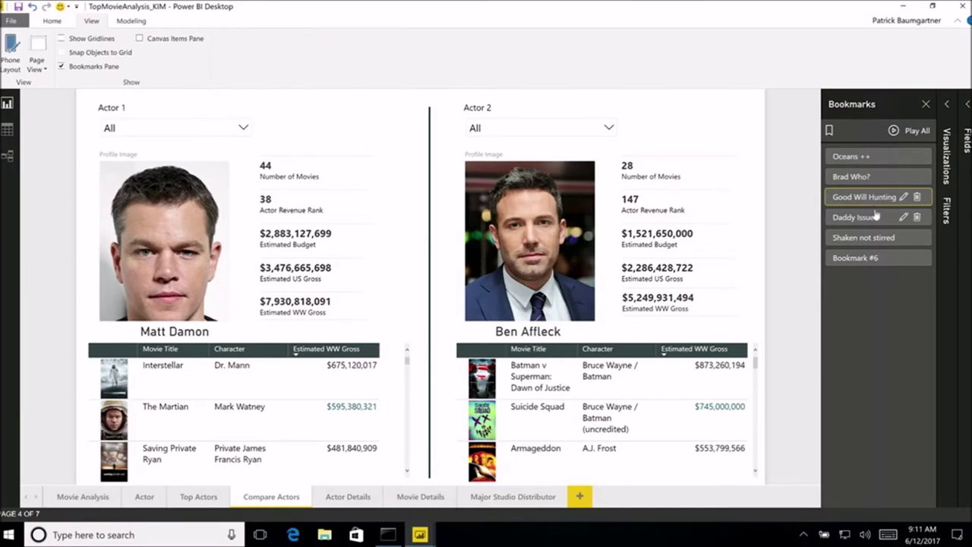
pyautogui.click(879, 218)
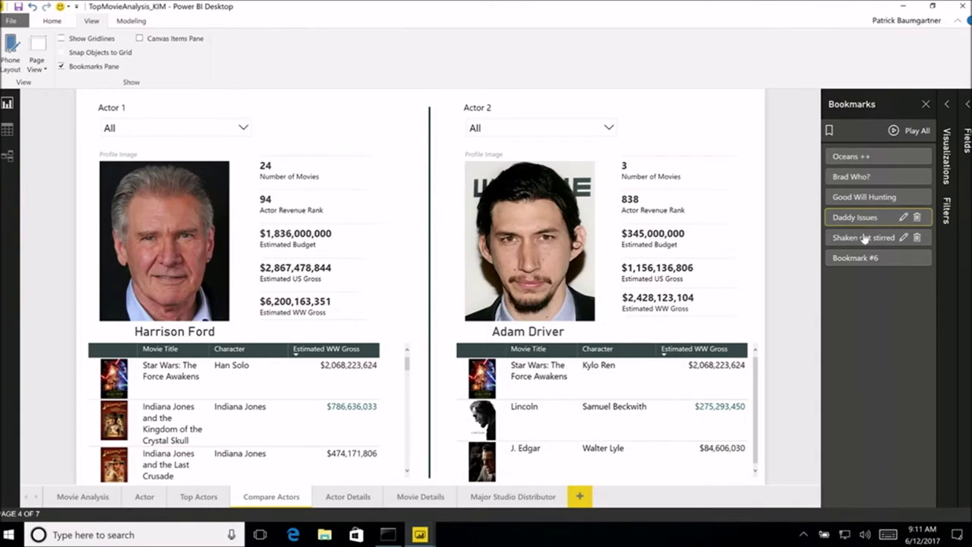
pyautogui.click(868, 243)
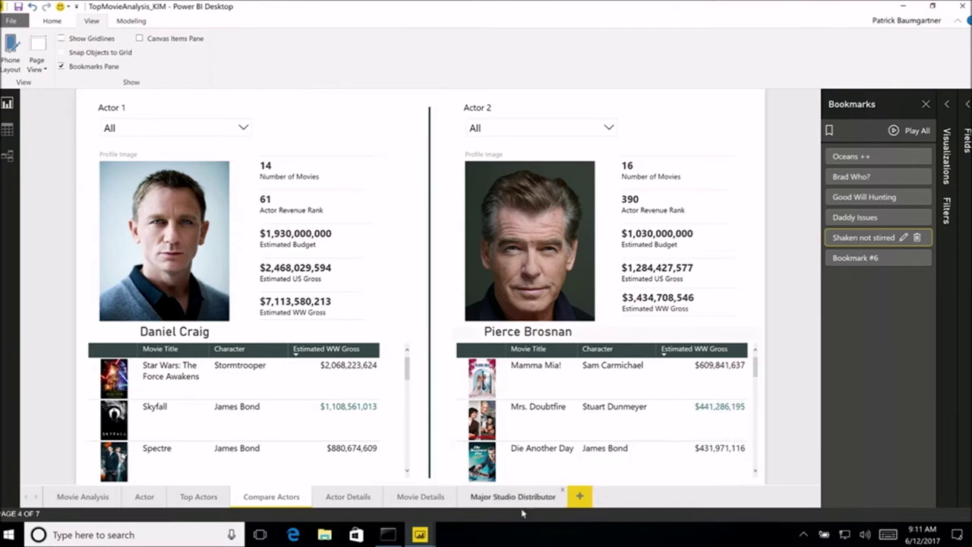
pyautogui.click(420, 535)
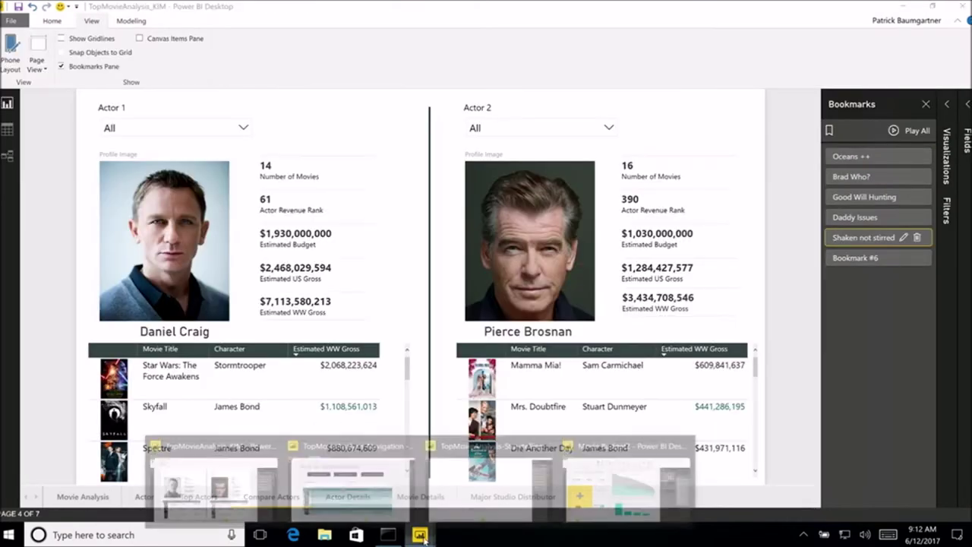
# Switch to the Storytelling-HarryPotter report and play its bookmarks from Intro through HP Overview
pyautogui.click(490, 437)
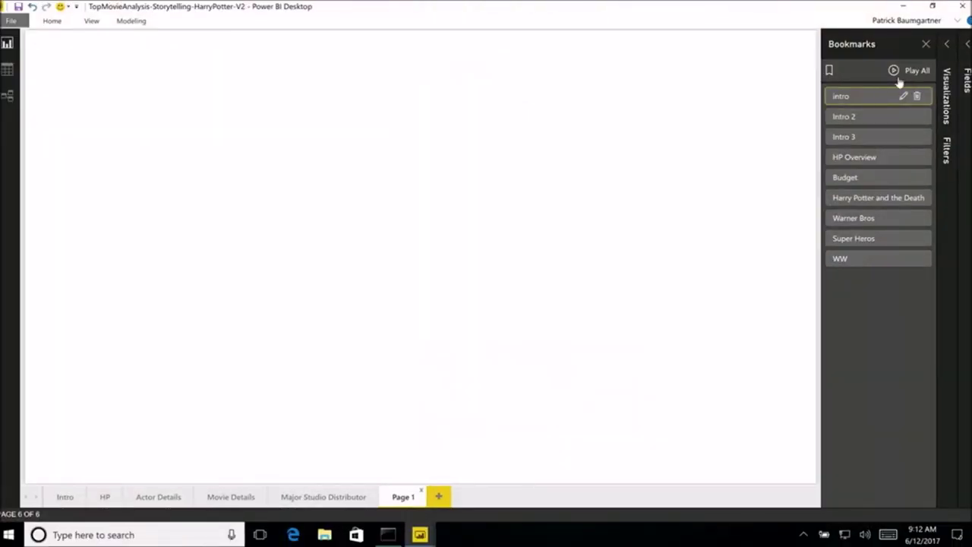
pyautogui.click(894, 70)
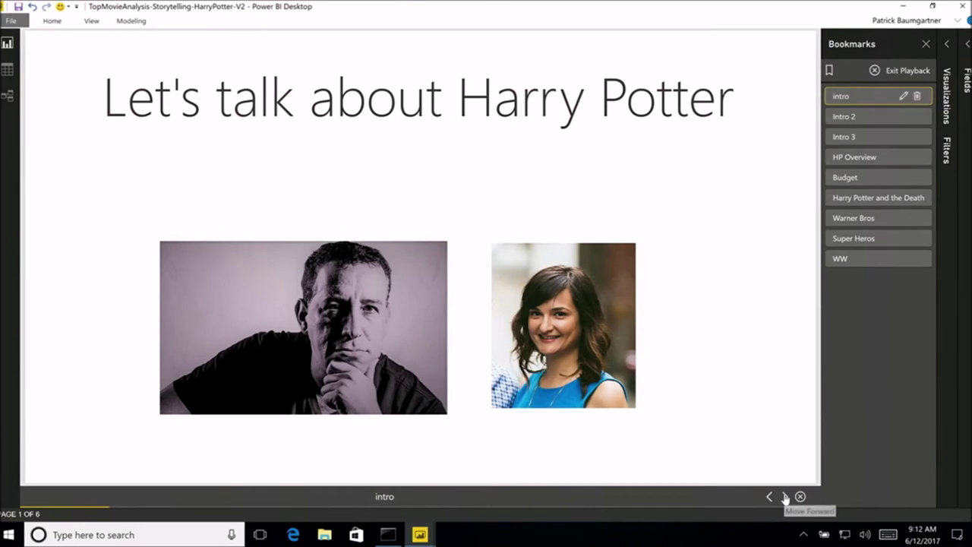
pyautogui.click(786, 497)
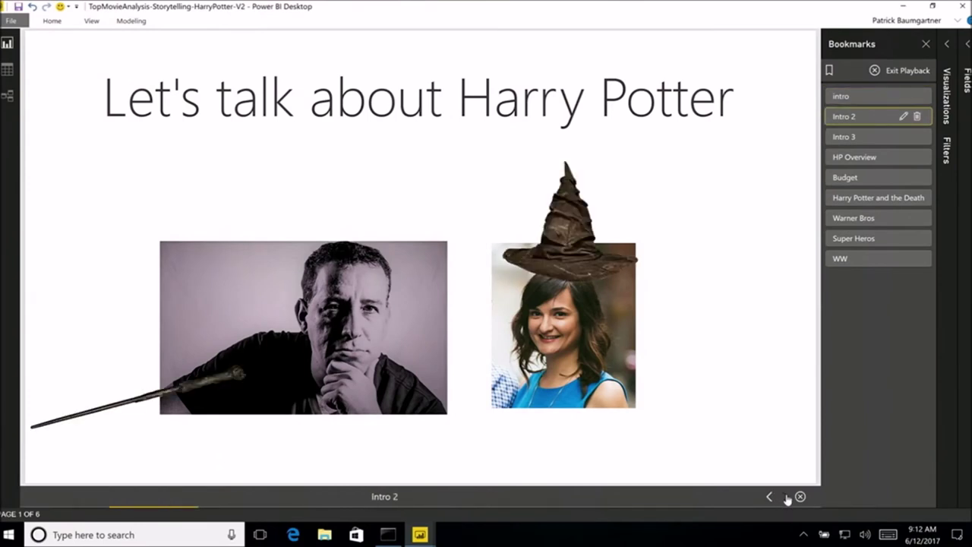
pyautogui.click(786, 497)
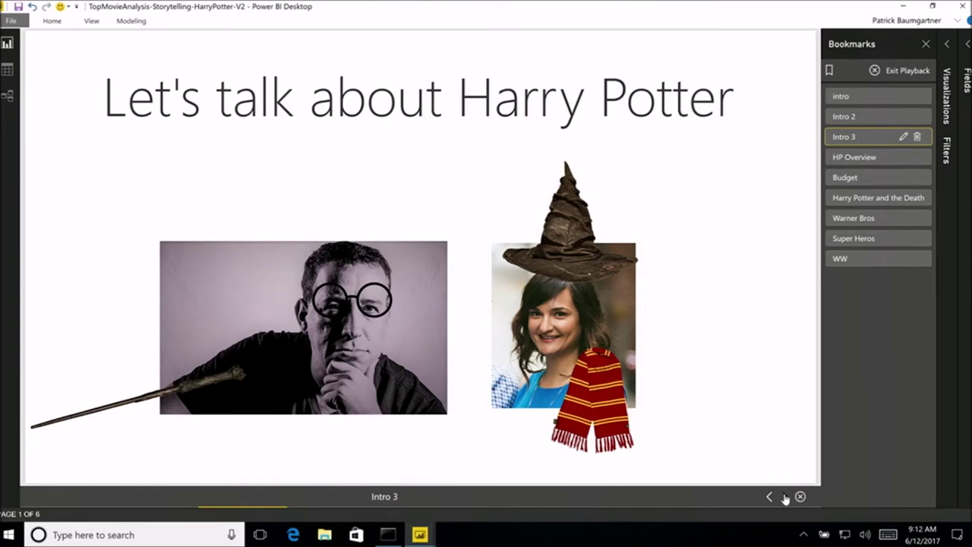
pyautogui.click(785, 497)
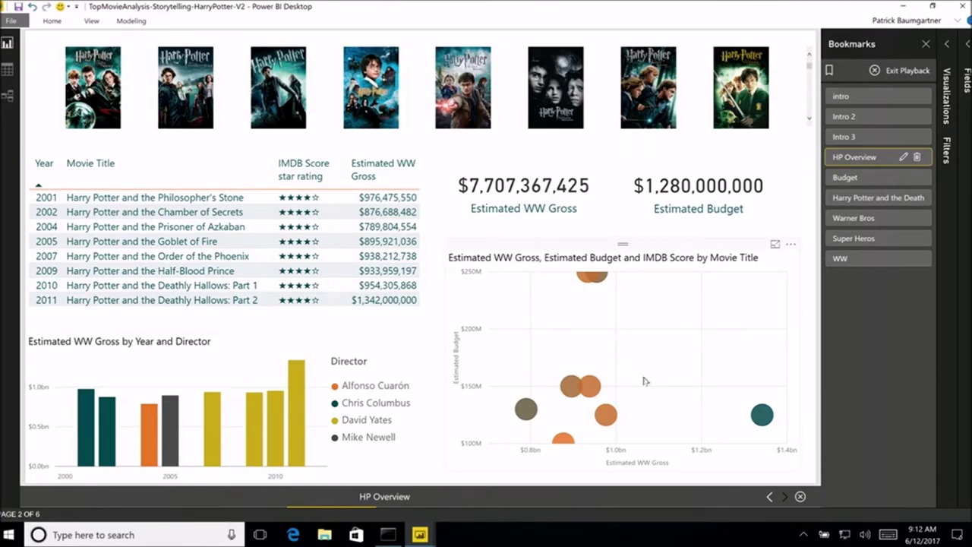
# Advance to the Budget bookmark, view the bubble tooltips, then move to the Deathly Hallows detail bookmark
pyautogui.click(784, 496)
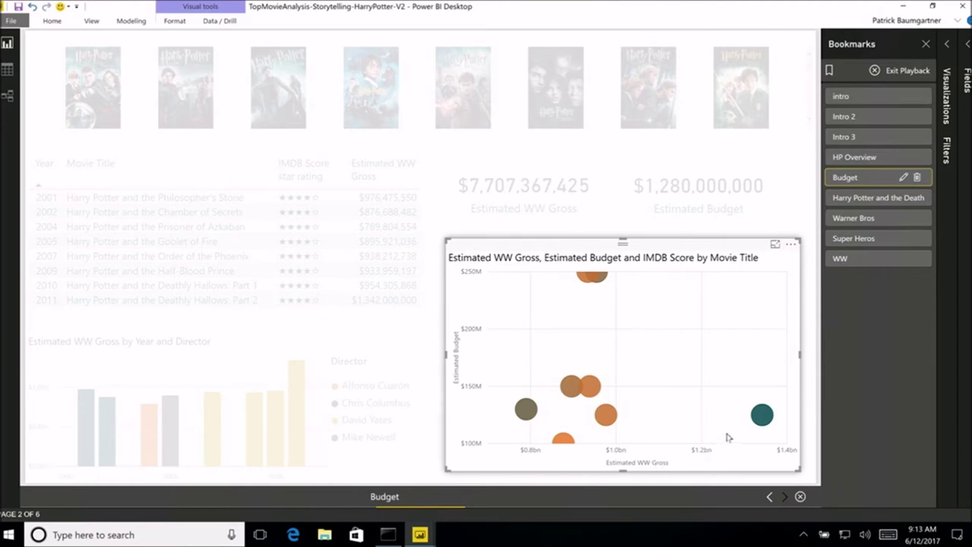
pyautogui.moveTo(762, 418)
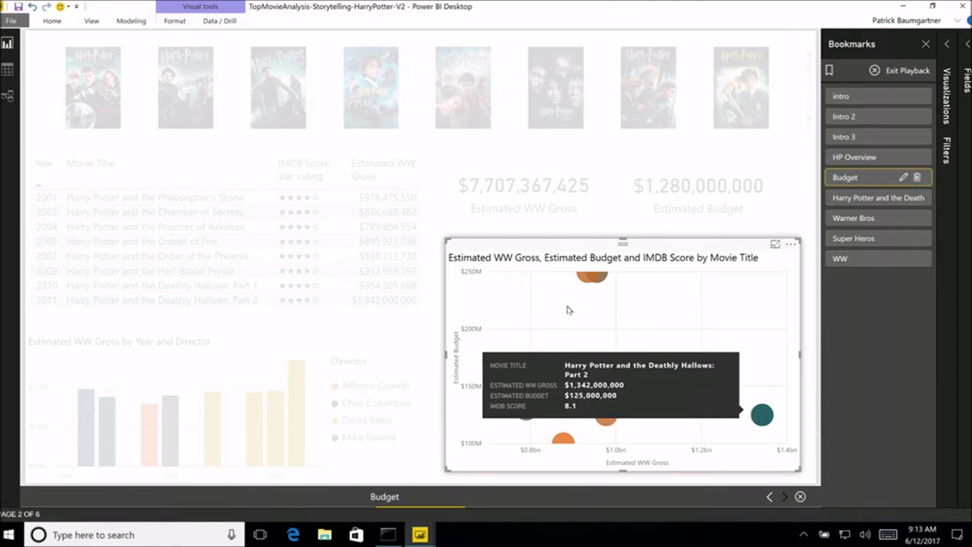
pyautogui.moveTo(601, 279)
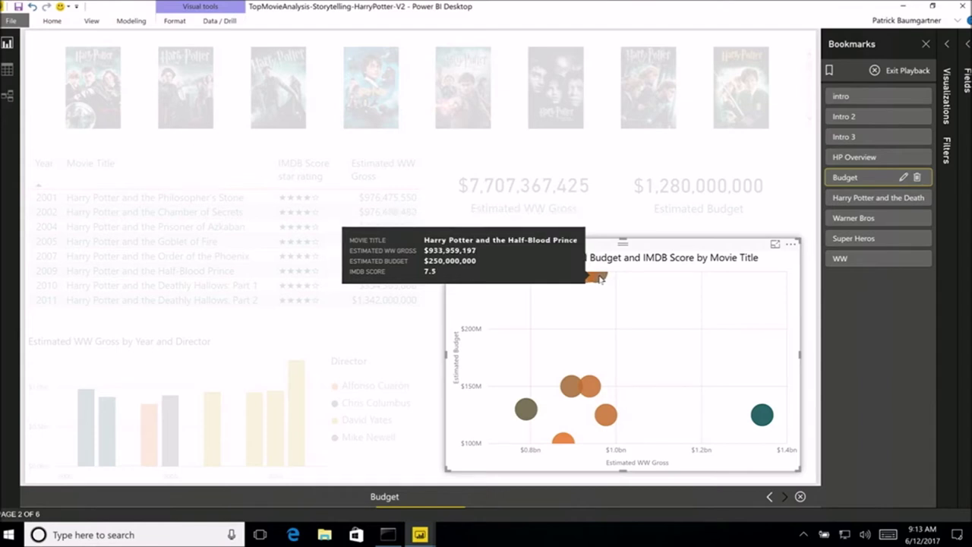
pyautogui.click(784, 497)
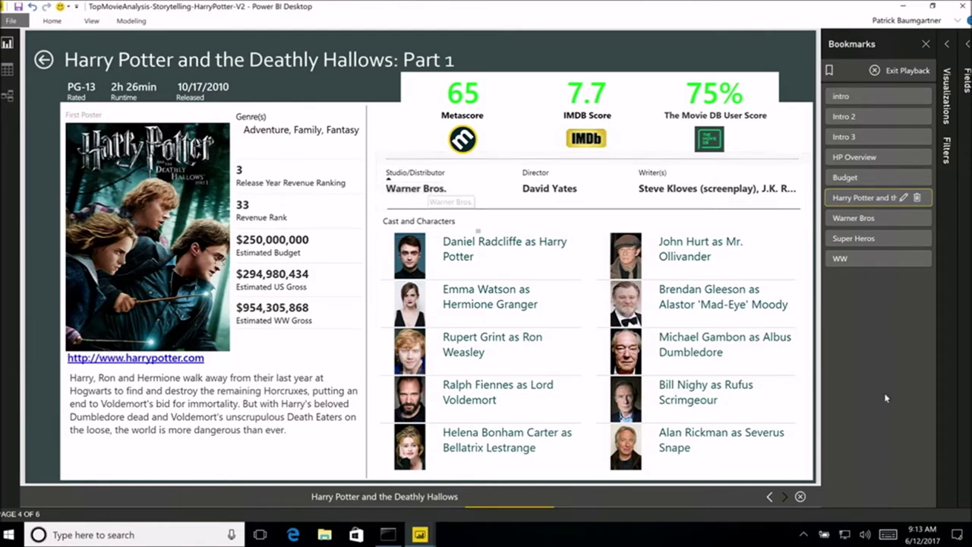
# Advance to Warner Bros, sort its movie table by Estimated Budget, then step through Super Heros to WW
pyautogui.click(785, 497)
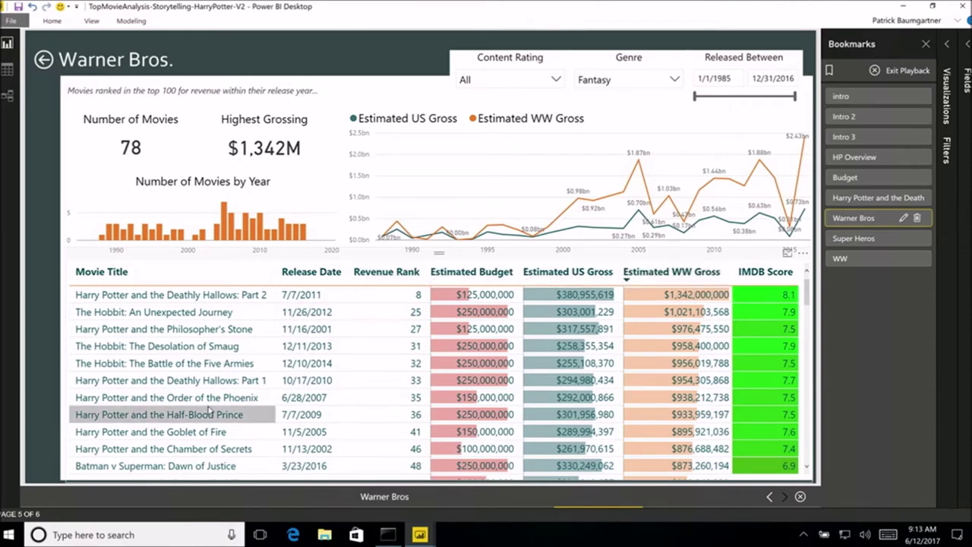
pyautogui.scroll(-3, 211, 411)
pyautogui.scroll(-2, 211, 413)
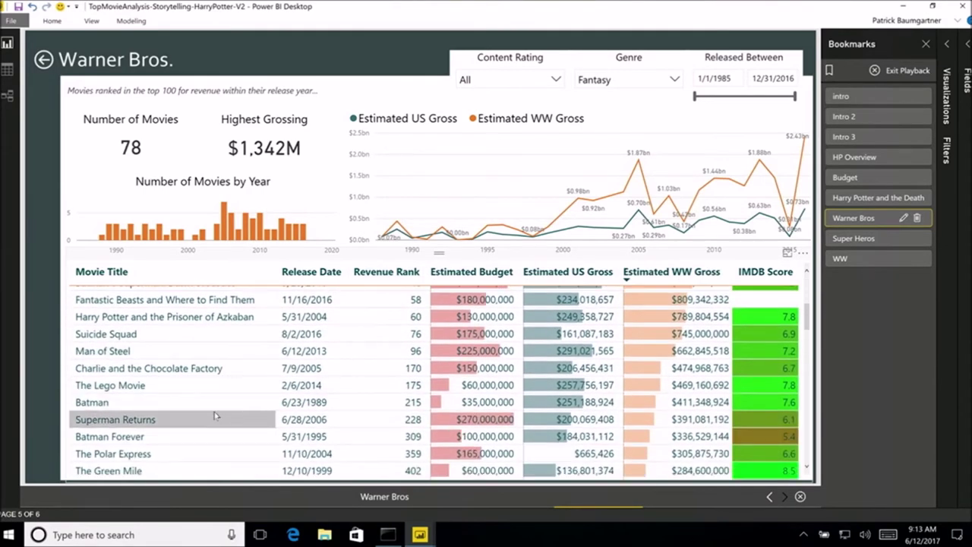
pyautogui.scroll(5, 215, 415)
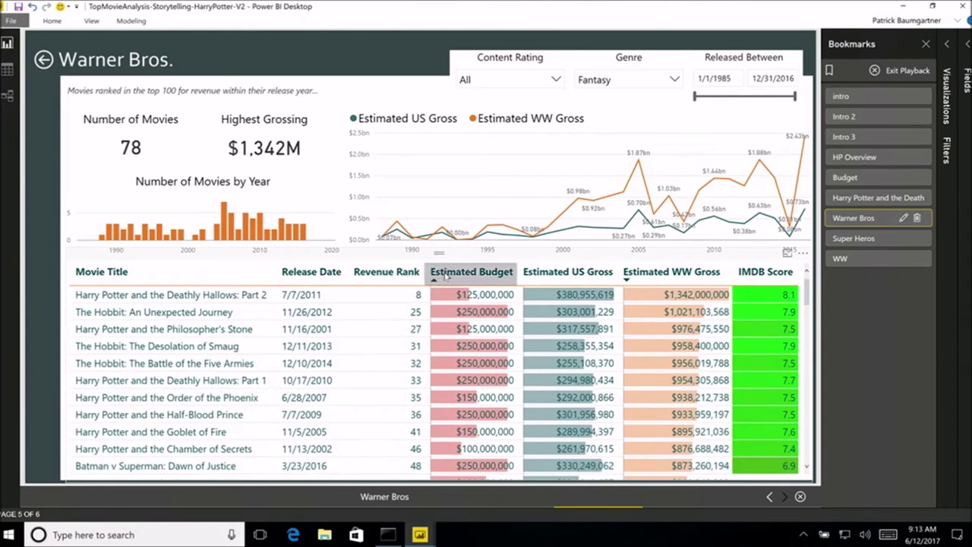
pyautogui.click(446, 275)
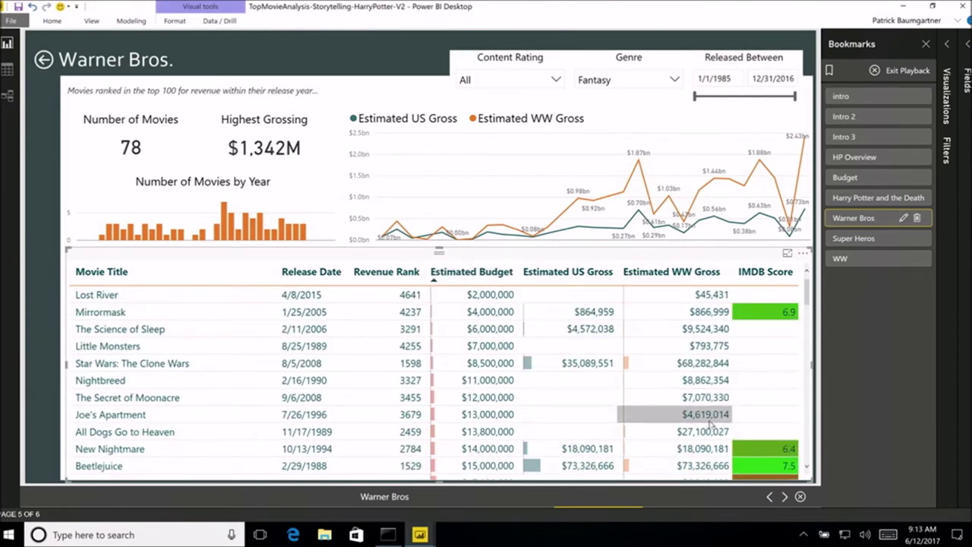
pyautogui.click(783, 497)
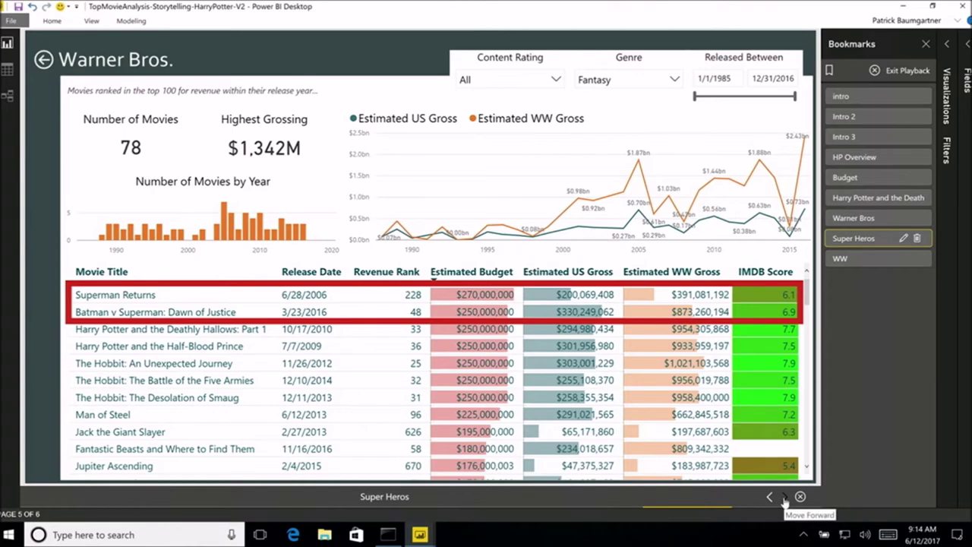
pyautogui.click(783, 497)
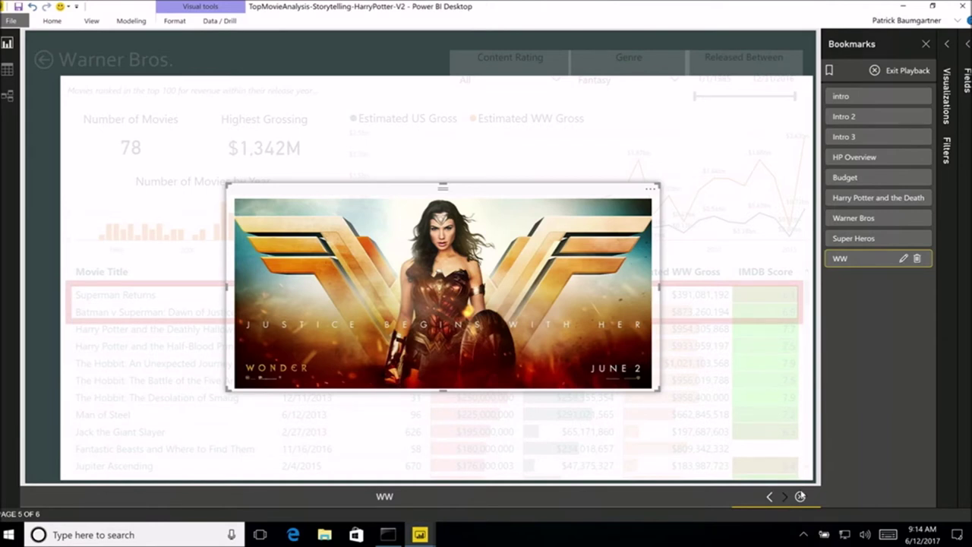
# Exit the bookmark slideshow playback
pyautogui.click(799, 496)
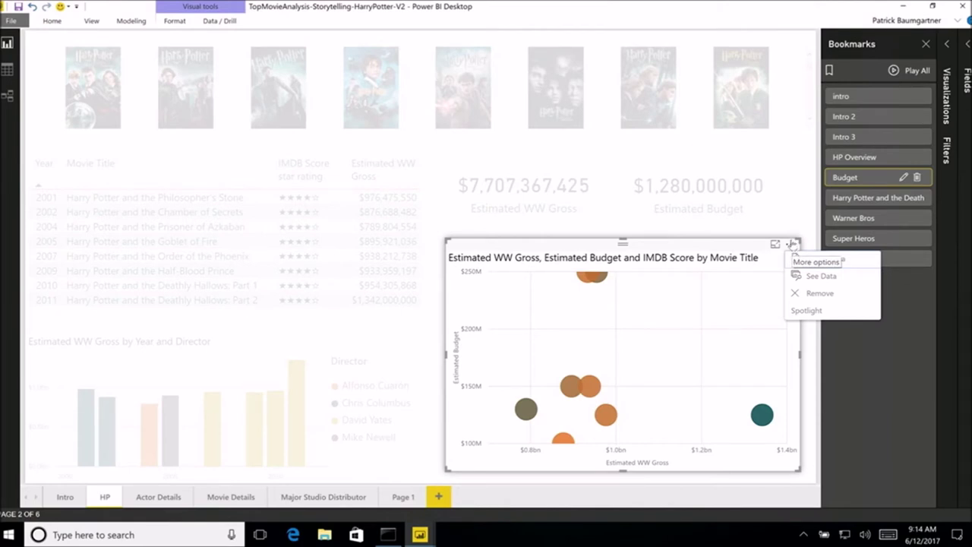
# Apply the Warner Bros bookmark and show the Selection pane of report objects
pyautogui.click(922, 329)
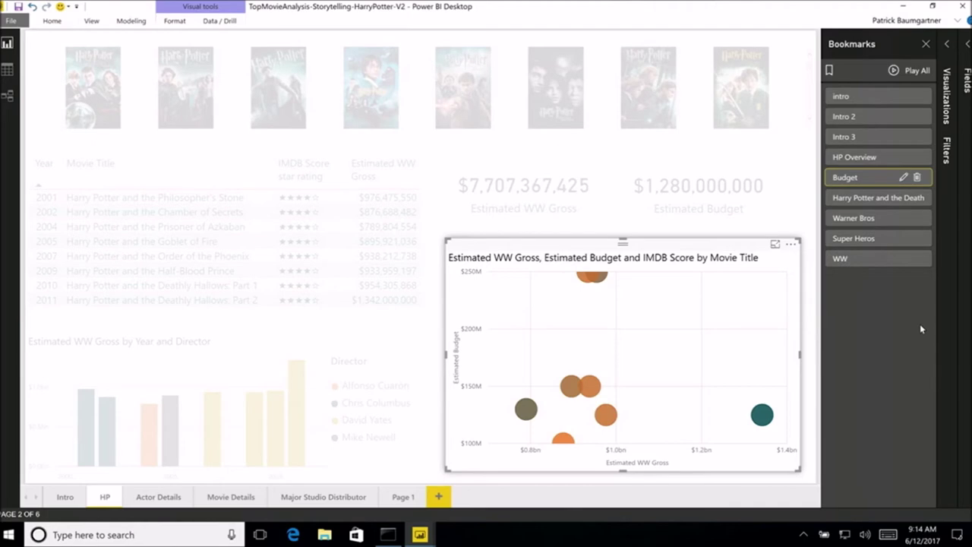
pyautogui.click(873, 219)
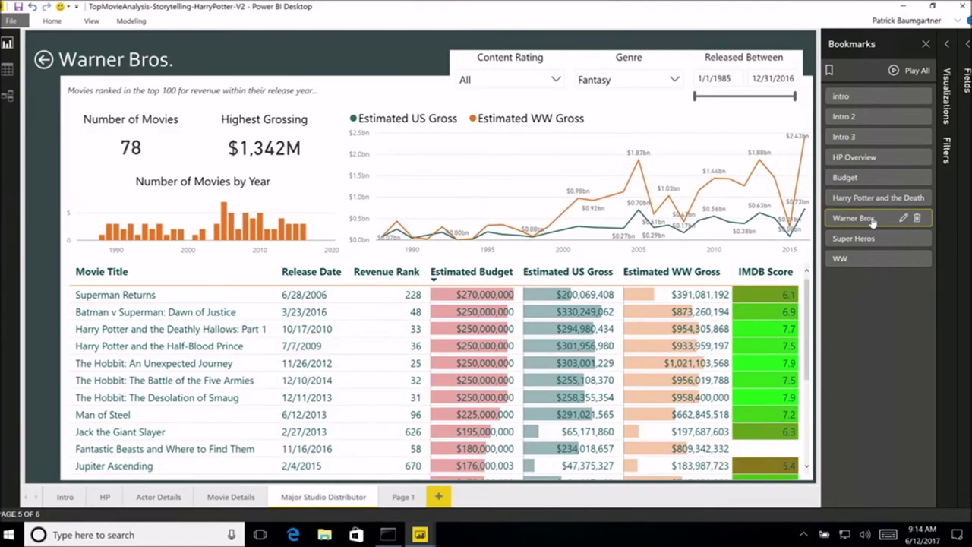
pyautogui.click(95, 23)
pyautogui.click(137, 38)
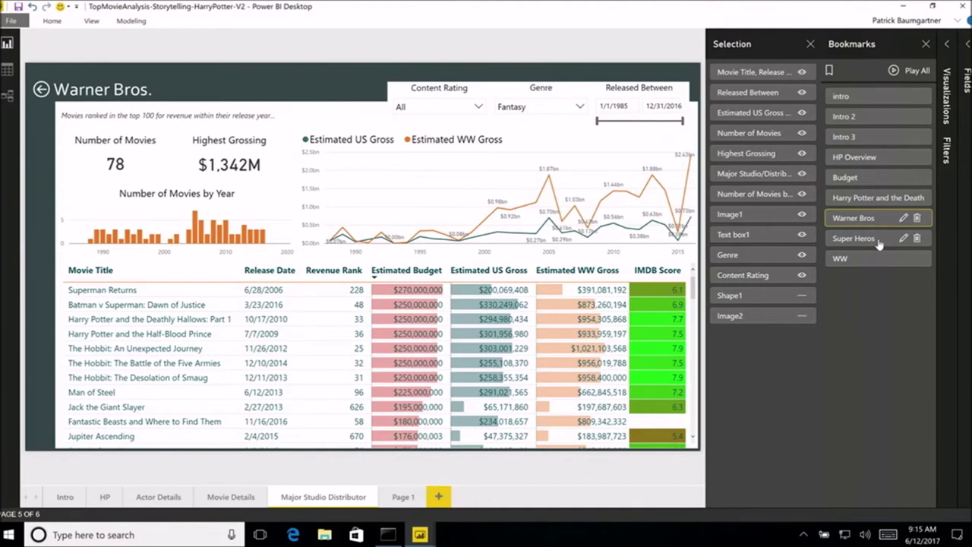
# Switch among the Warner Bros, Super Heros and WW bookmarks to compare object visibility, ending on WW
pyautogui.click(873, 241)
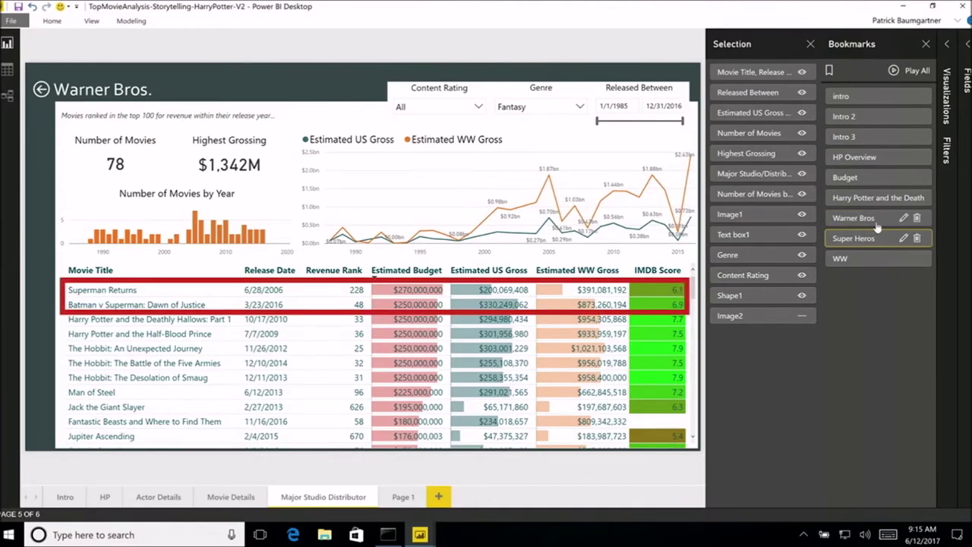
pyautogui.click(877, 226)
pyautogui.click(877, 239)
pyautogui.click(876, 258)
pyautogui.click(873, 239)
pyautogui.click(871, 219)
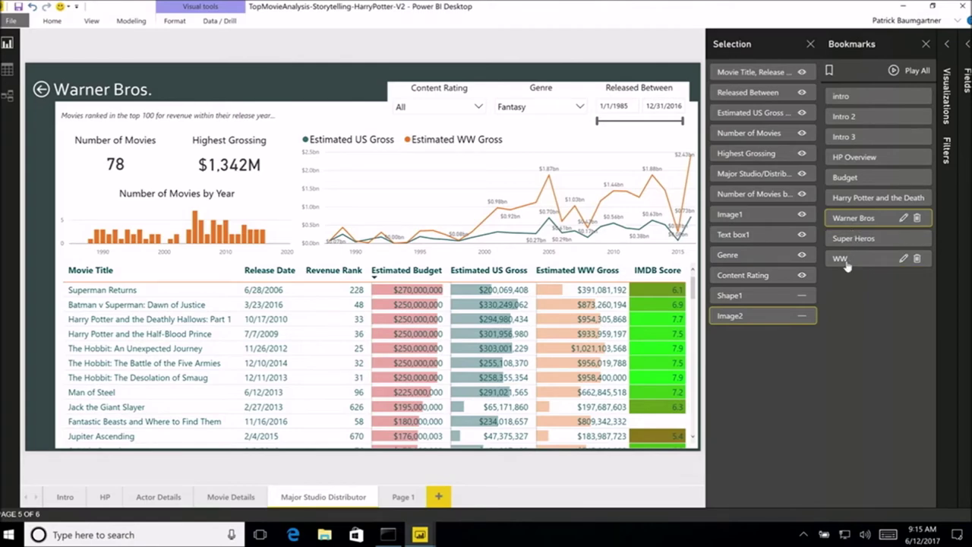
pyautogui.click(859, 242)
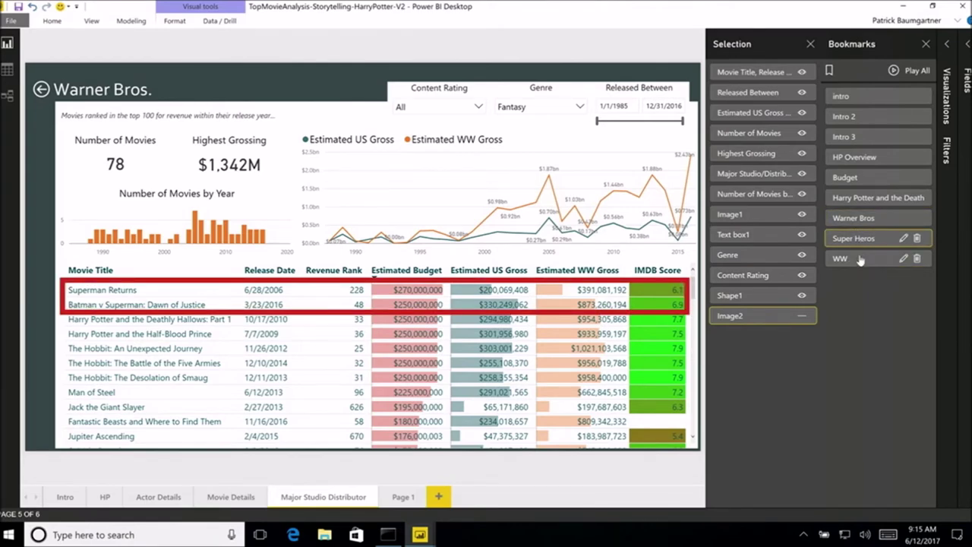
pyautogui.click(860, 261)
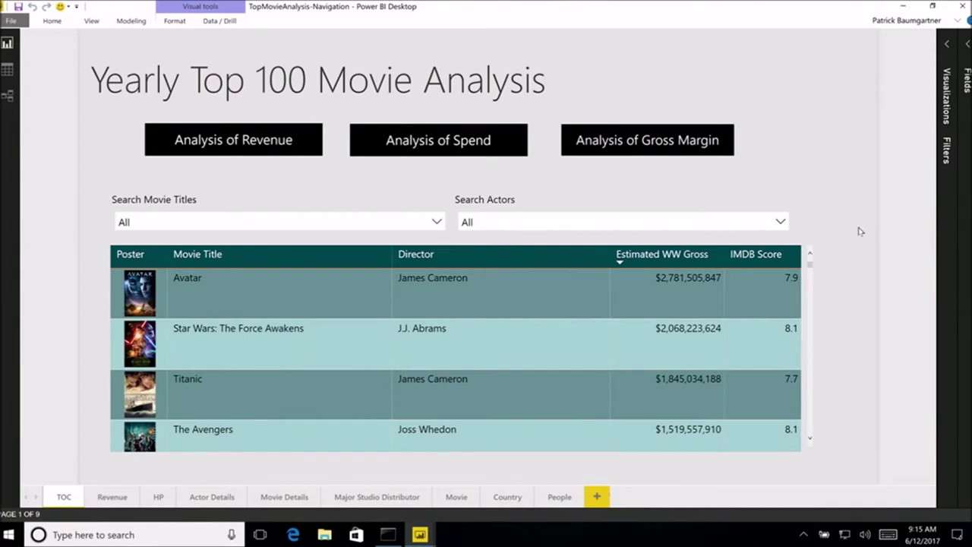
# Inspect the Analysis of Revenue button's Bookmark report link, then follow it to the Revenue page
pyautogui.click(296, 114)
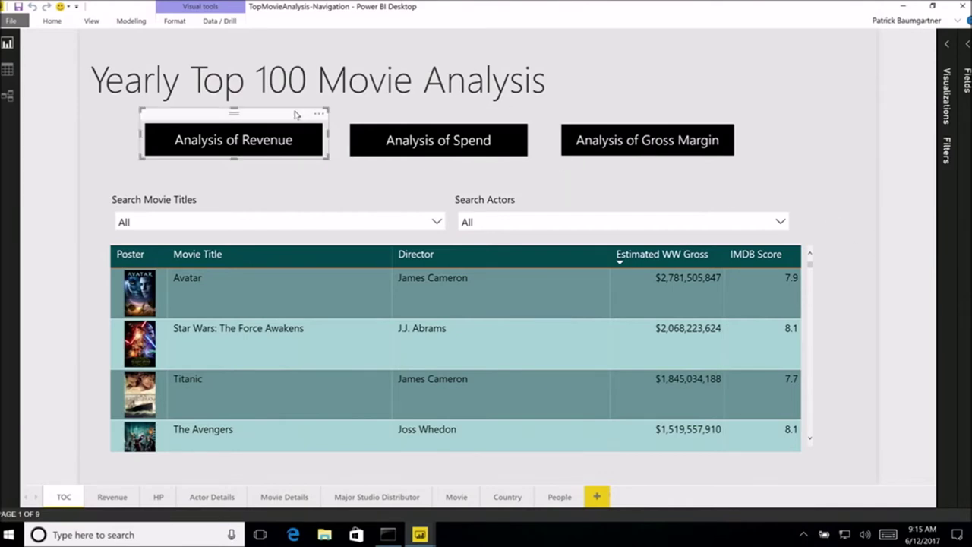
pyautogui.click(947, 64)
pyautogui.click(888, 185)
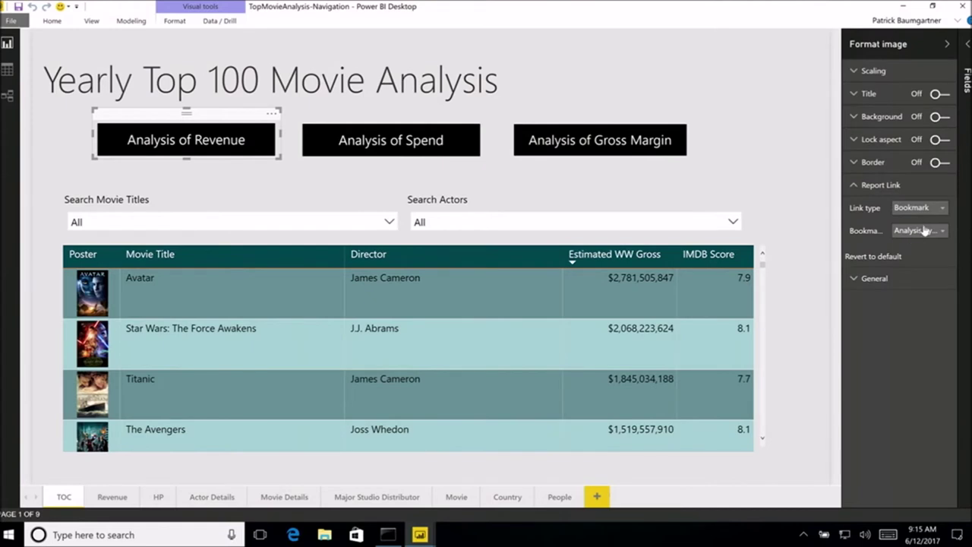
pyautogui.click(922, 231)
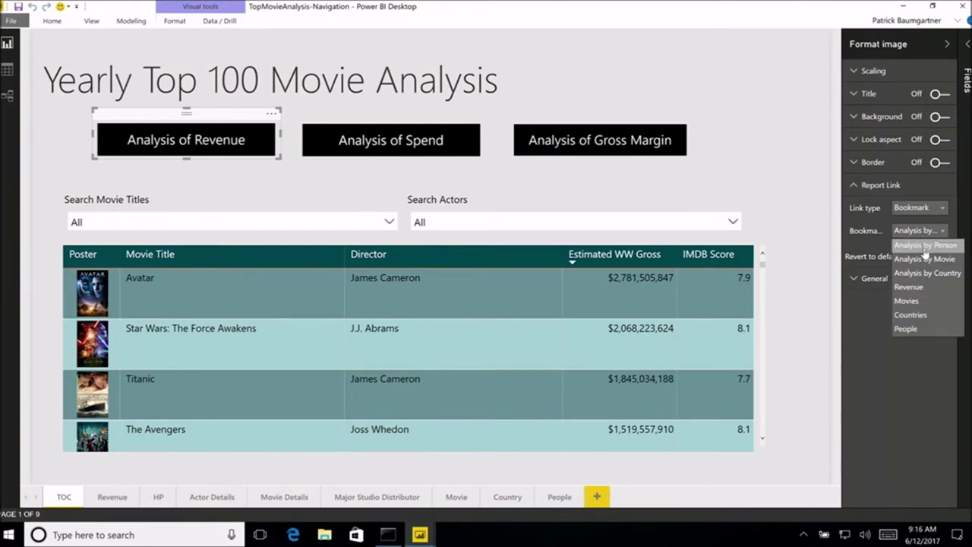
pyautogui.click(926, 250)
pyautogui.click(947, 44)
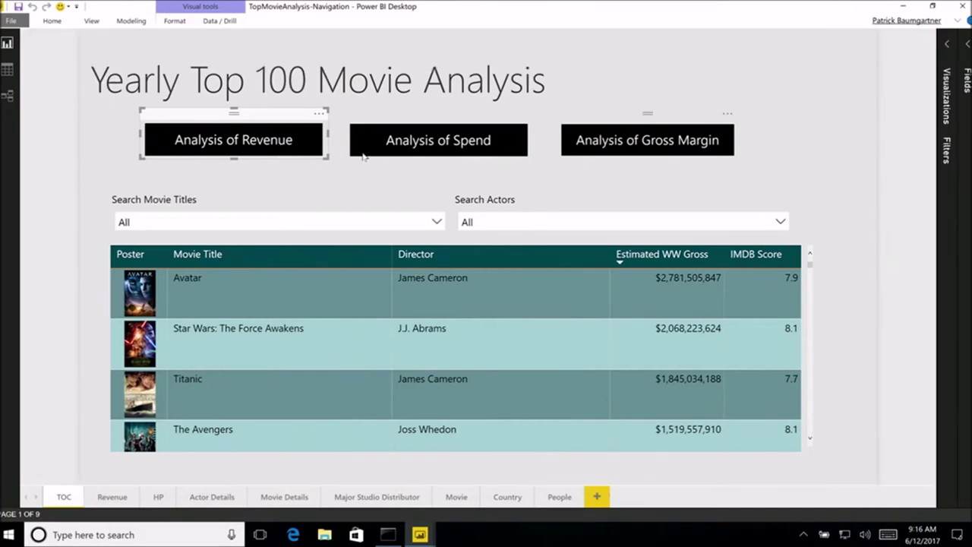
pyautogui.keyDown('ctrl'); pyautogui.click(174, 150); pyautogui.keyUp('ctrl')
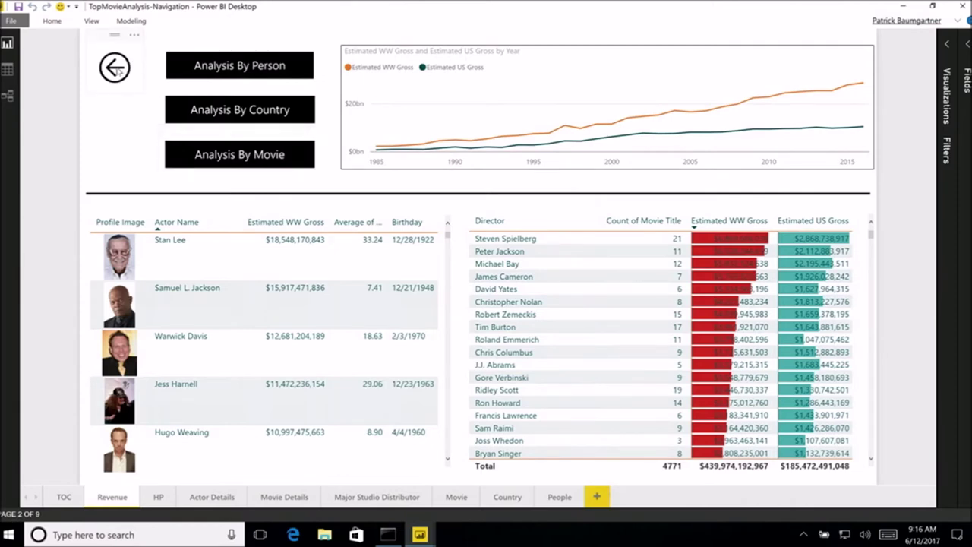
# Revisit the Revenue page from the TOC and switch between the country and movie views
pyautogui.keyDown('ctrl'); pyautogui.click(115, 68); pyautogui.keyUp('ctrl')
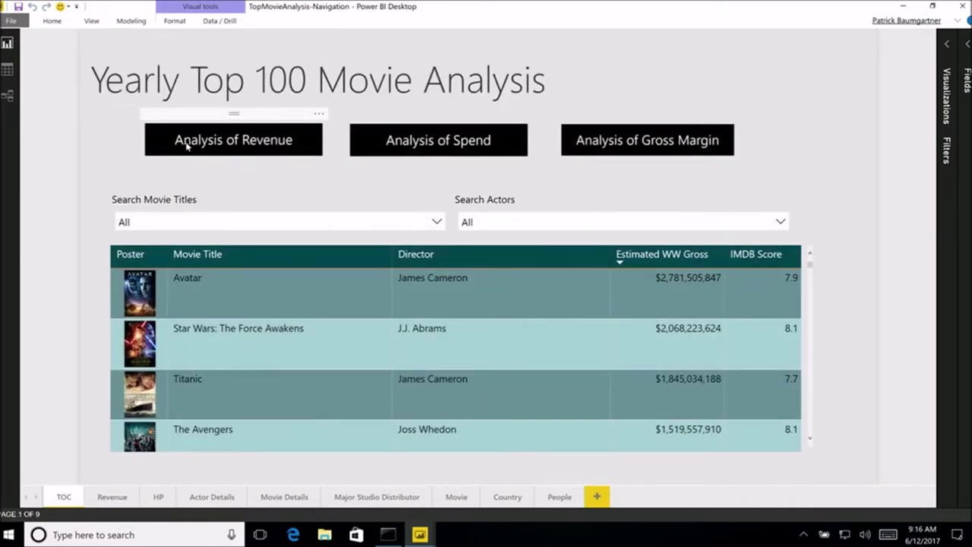
pyautogui.keyDown('ctrl'); pyautogui.click(186, 144); pyautogui.keyUp('ctrl')
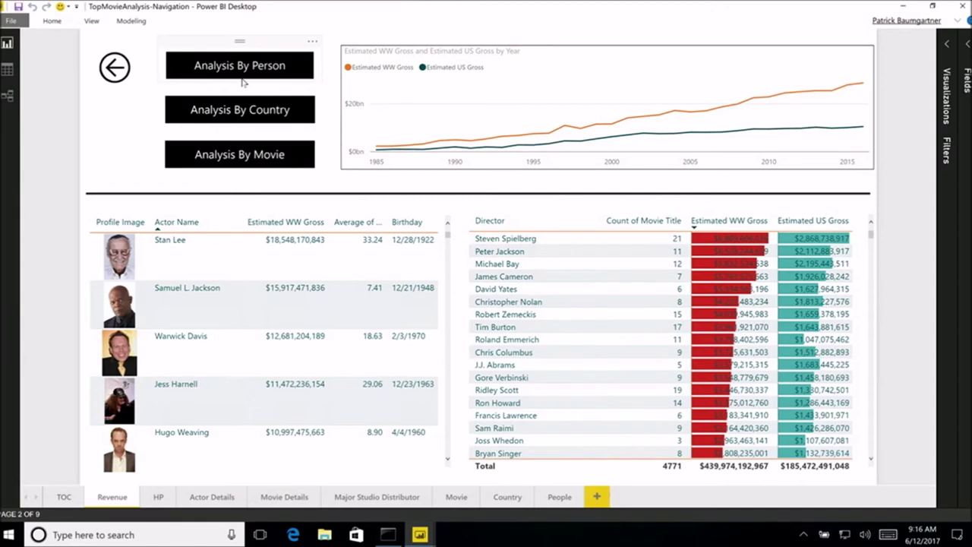
pyautogui.click(245, 113)
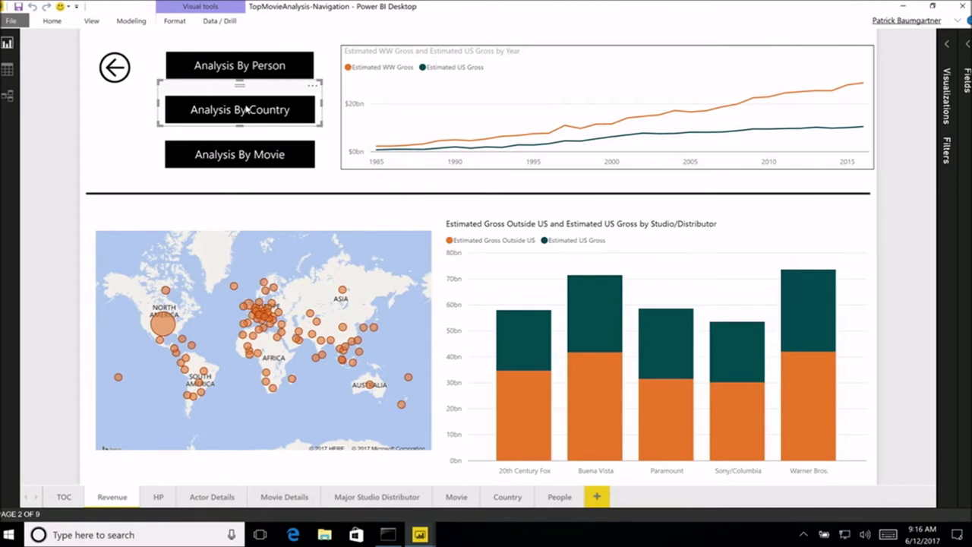
pyautogui.click(243, 154)
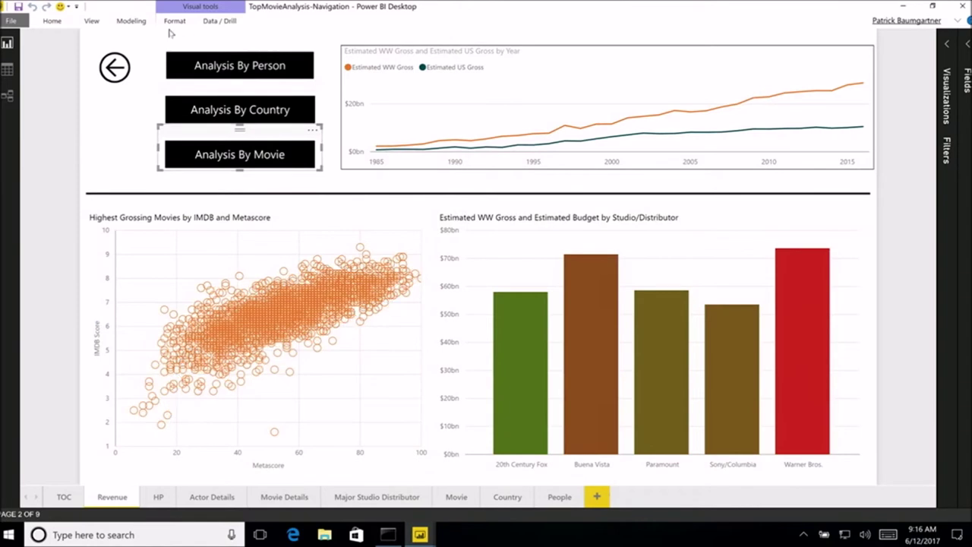
# With the Selection pane shown, cycle through country, person and movie views, then return to TOC
pyautogui.click(97, 23)
pyautogui.click(172, 38)
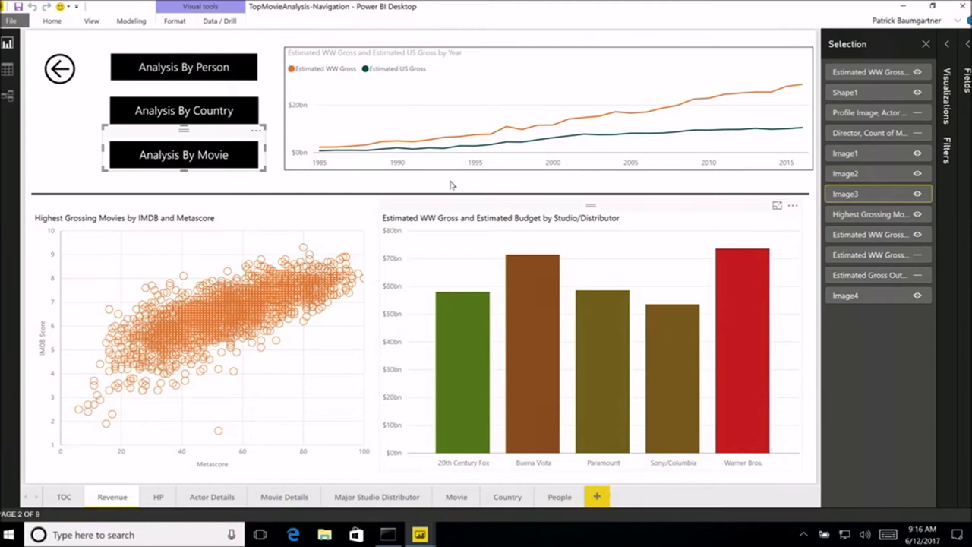
pyautogui.keyDown('ctrl'); pyautogui.click(196, 110); pyautogui.keyUp('ctrl')
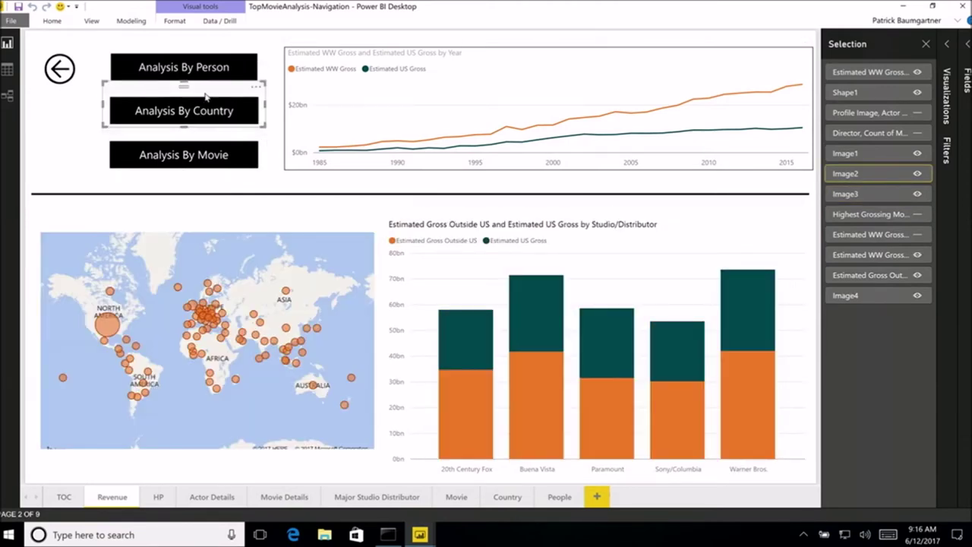
pyautogui.keyDown('ctrl'); pyautogui.click(188, 69); pyautogui.keyUp('ctrl')
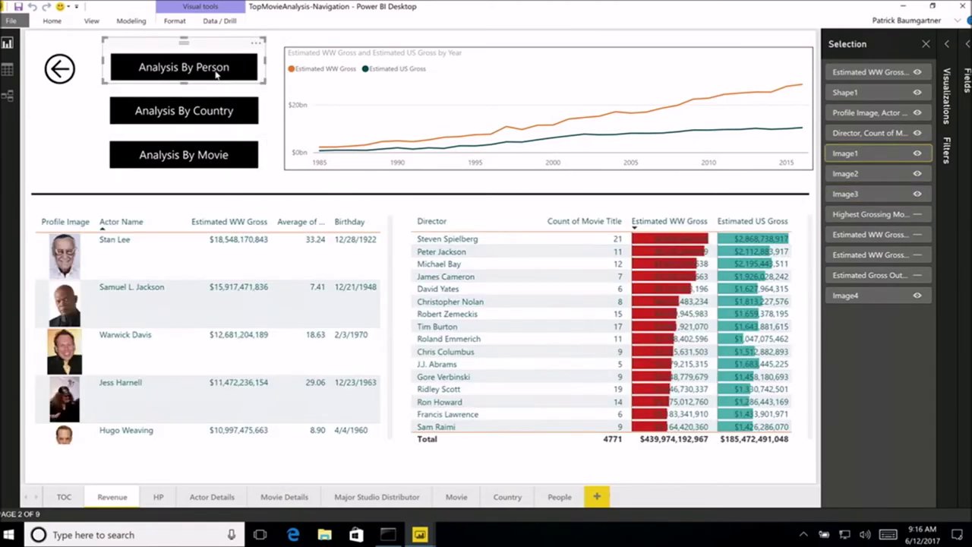
pyautogui.keyDown('ctrl'); pyautogui.click(224, 157); pyautogui.keyUp('ctrl')
pyautogui.keyDown('ctrl'); pyautogui.click(232, 76); pyautogui.keyUp('ctrl')
pyautogui.keyDown('ctrl'); pyautogui.click(62, 76); pyautogui.keyUp('ctrl')
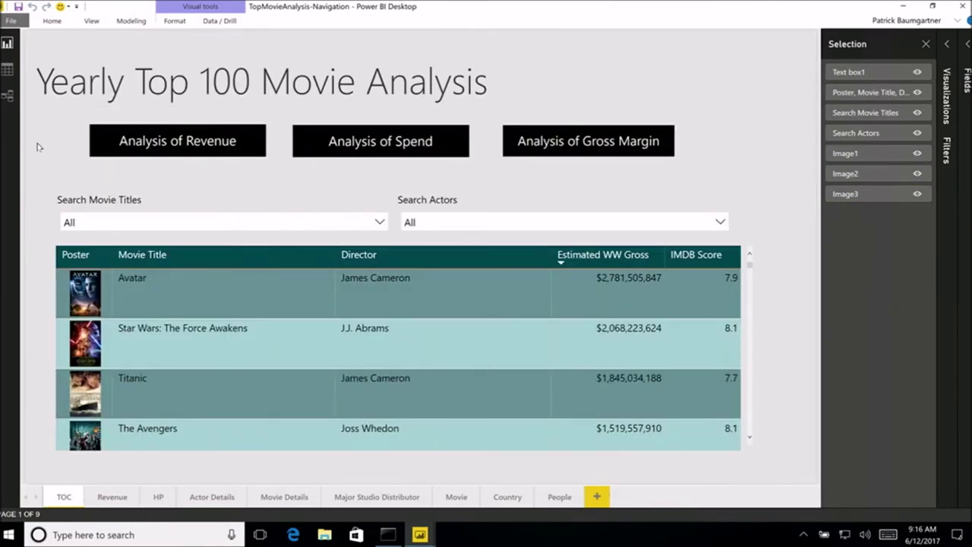
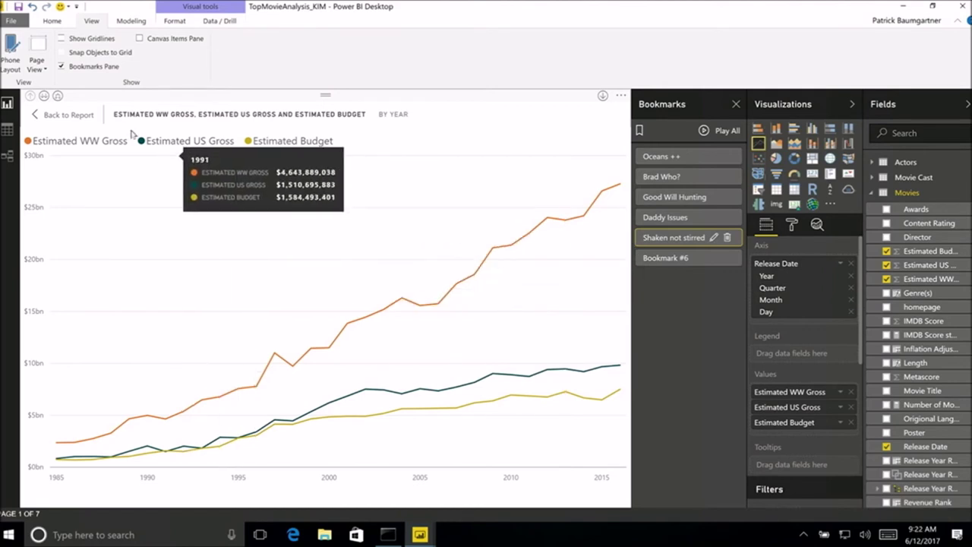
# Return to the Movie Analysis report and explain the 9.88% Estimated WW Gross increase, 2014–2015
pyautogui.click(68, 114)
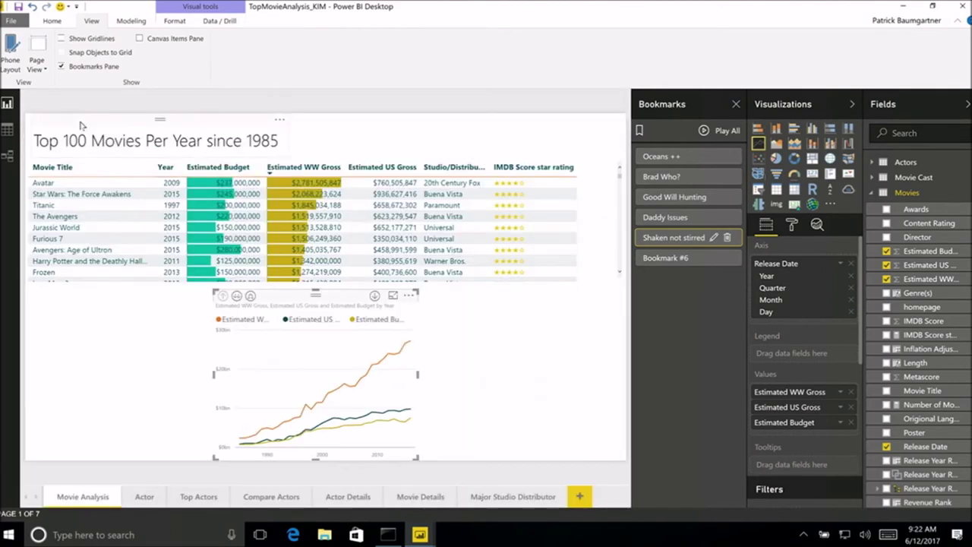
pyautogui.rightClick(403, 348)
pyautogui.moveTo(460, 447)
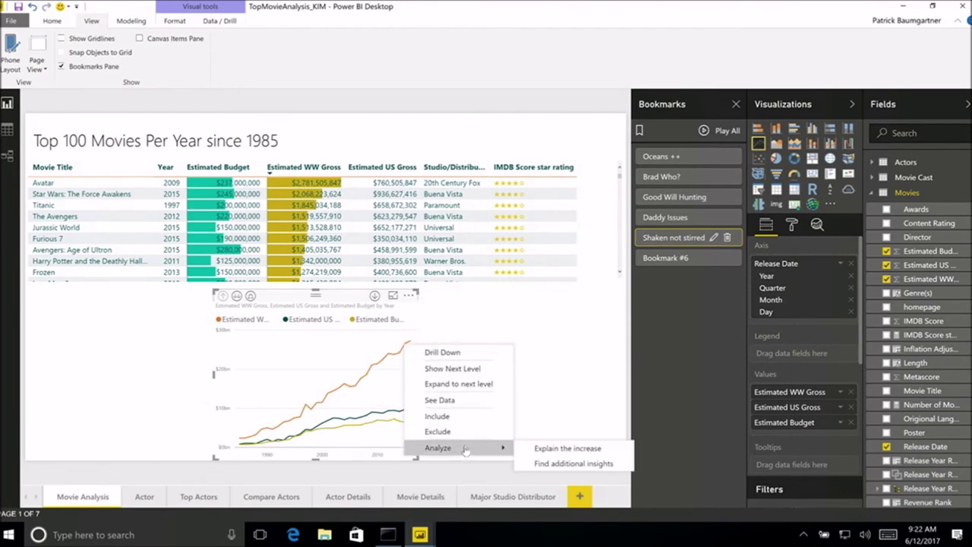
pyautogui.click(540, 453)
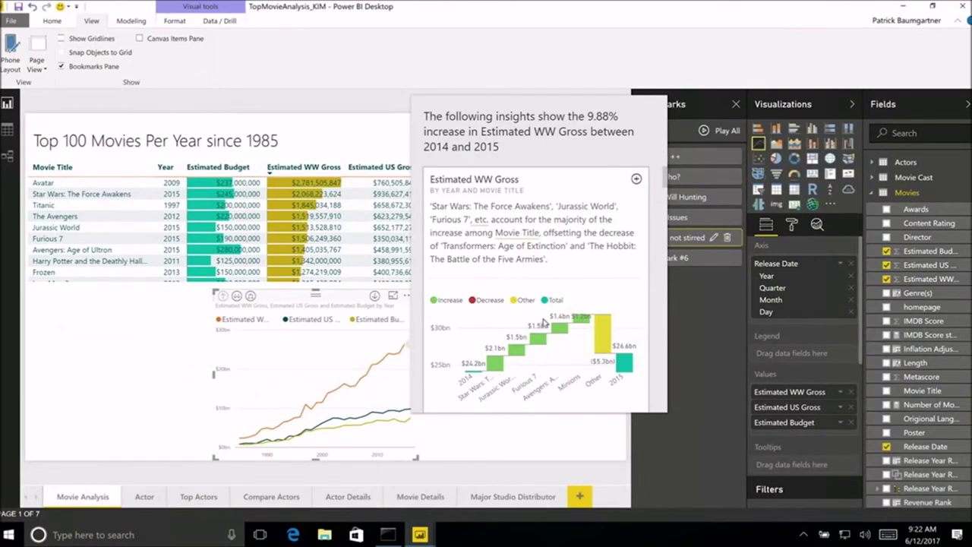
# Scroll the insights to the Studio/Distributor waterfall showing United States +$1.86bn and United Kingdom −$2.08bn
pyautogui.scroll(-2, 602, 307)
pyautogui.scroll(-3, 602, 307)
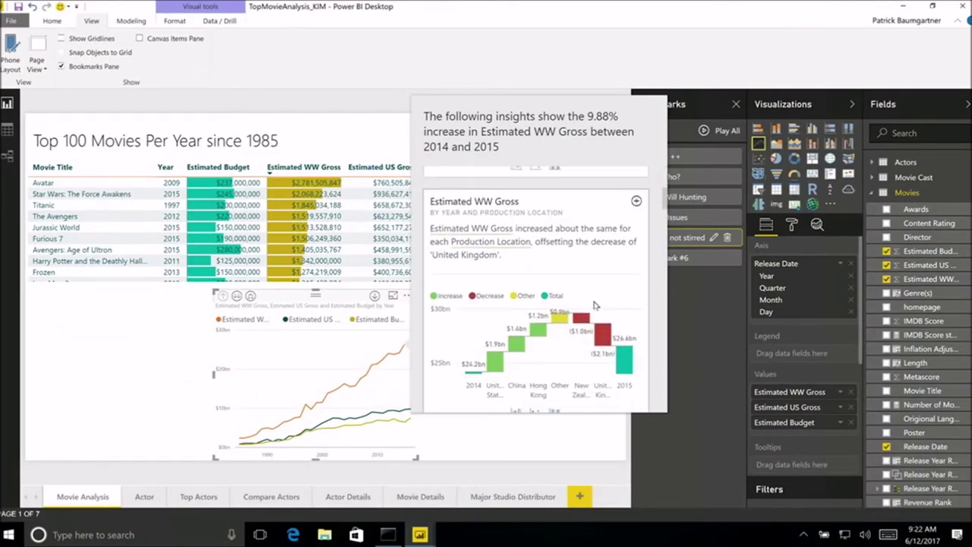
pyautogui.moveTo(537, 328)
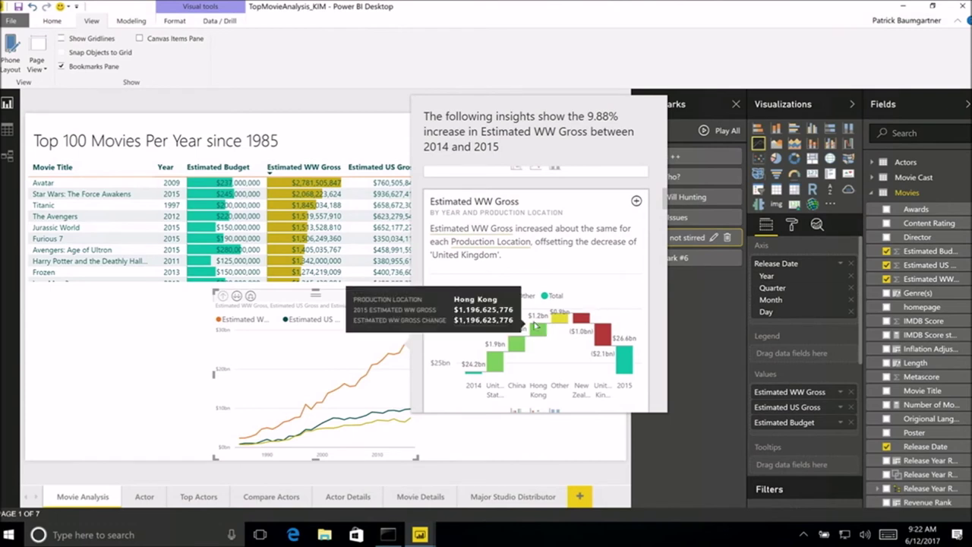
pyautogui.moveTo(498, 373)
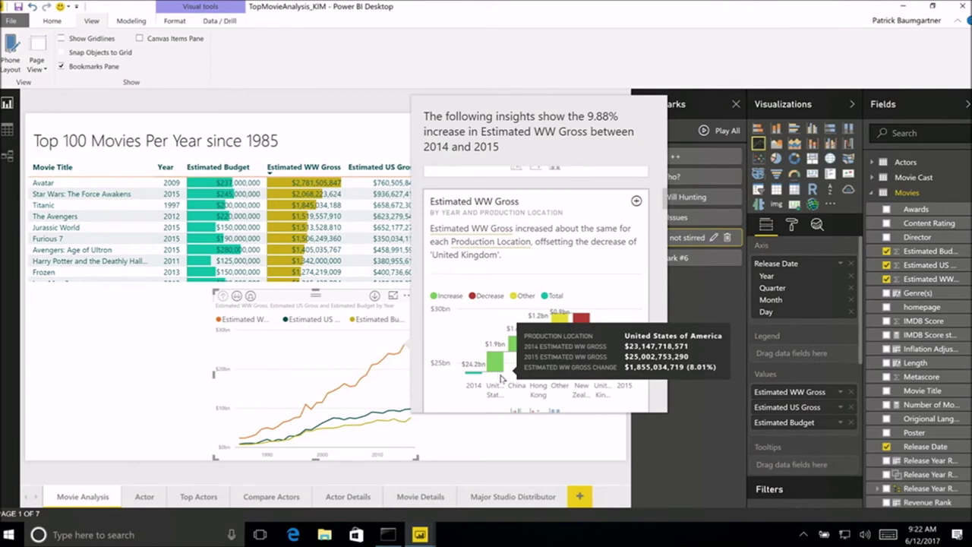
pyautogui.moveTo(520, 350)
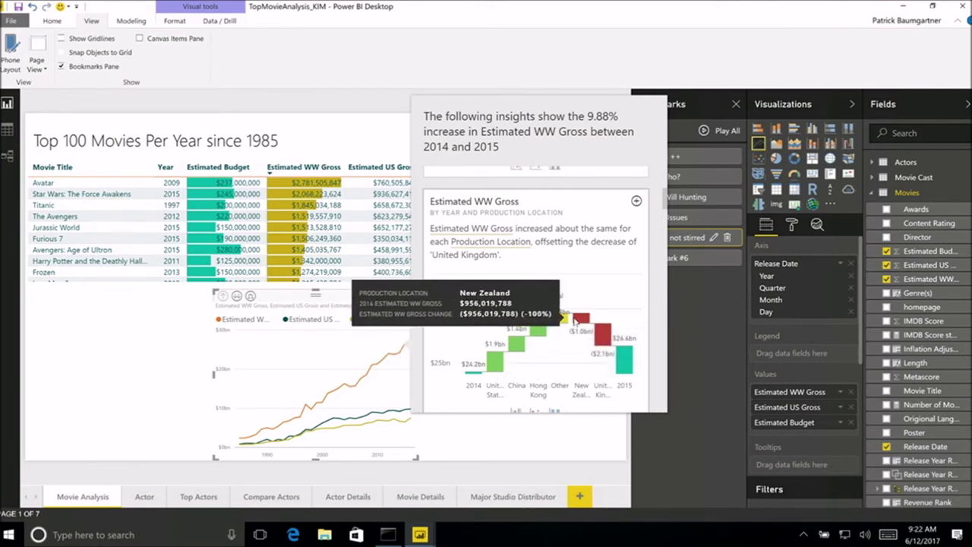
pyautogui.moveTo(604, 341)
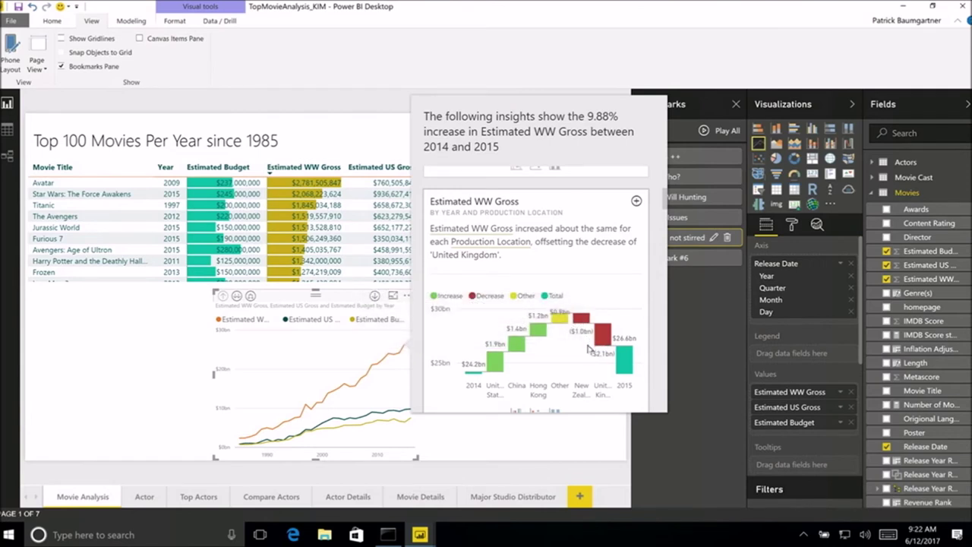
pyautogui.scroll(-1, 587, 347)
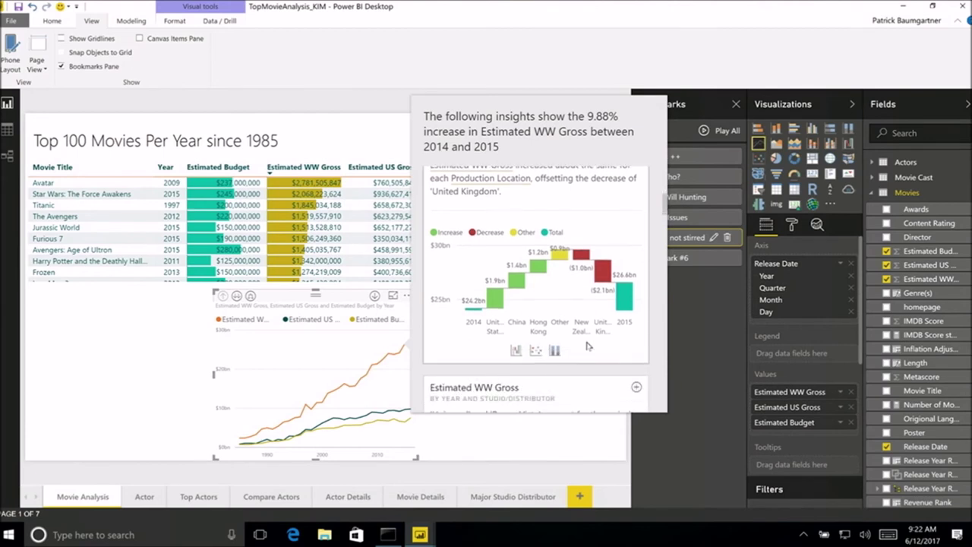
pyautogui.scroll(-3, 587, 347)
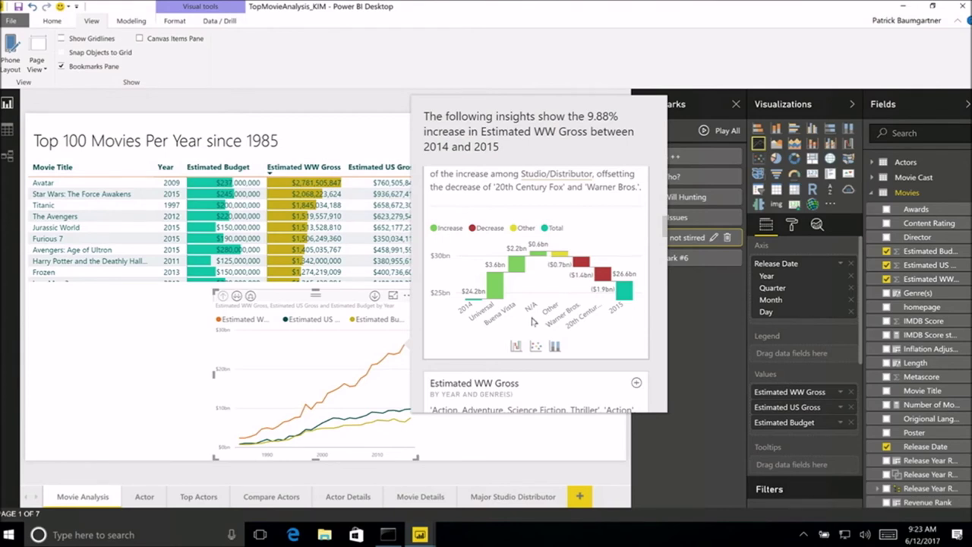
# Add the studio insight as a scatter chart to the Movie Analysis page and close the insights
pyautogui.click(536, 347)
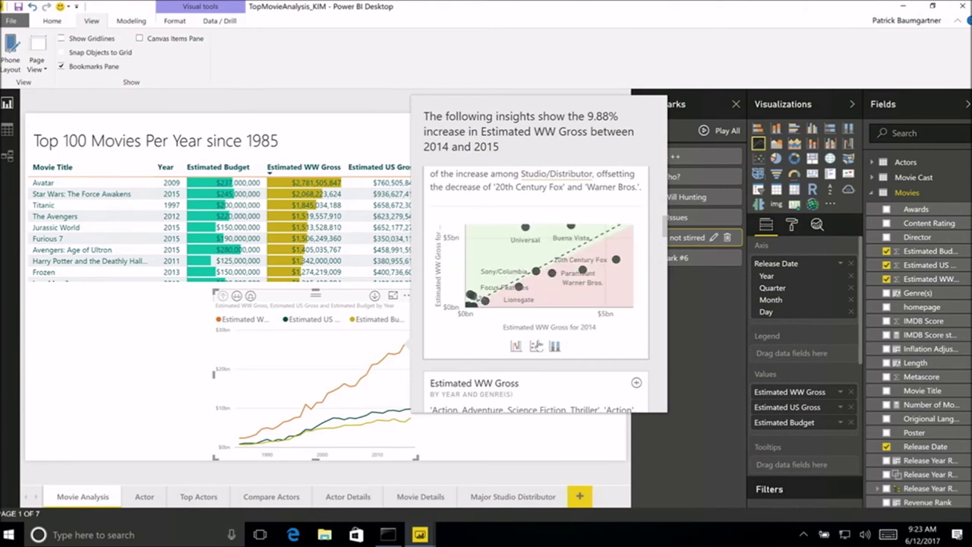
pyautogui.click(555, 346)
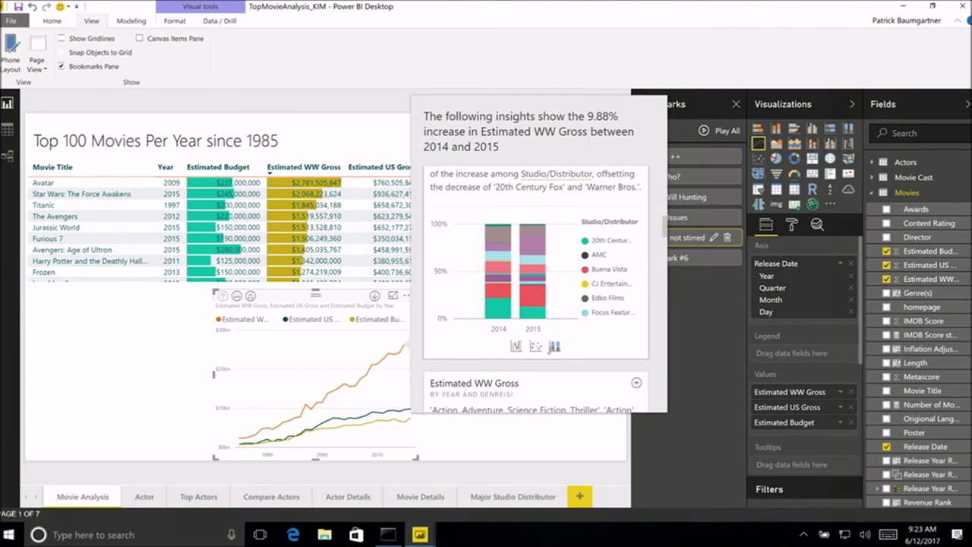
pyautogui.click(536, 347)
pyautogui.scroll(1, 542, 325)
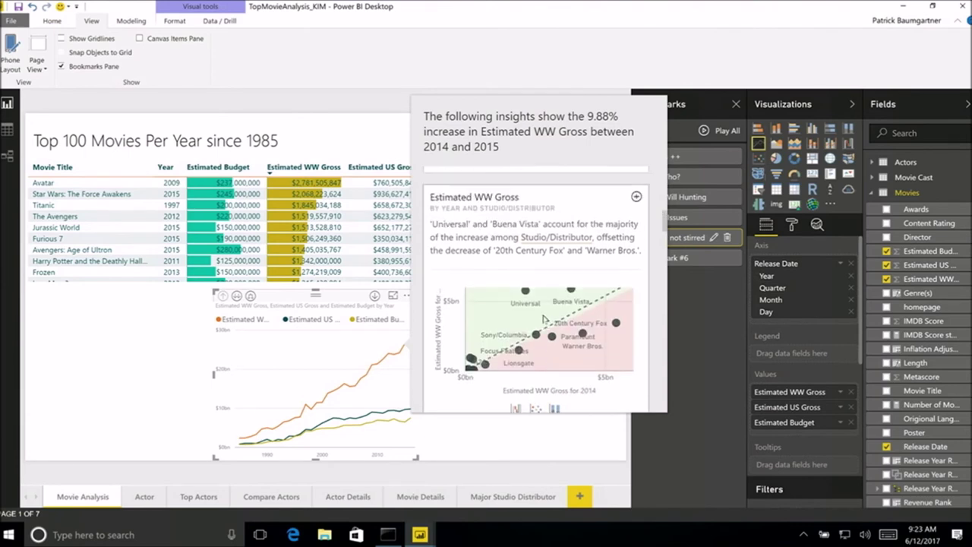
pyautogui.click(636, 198)
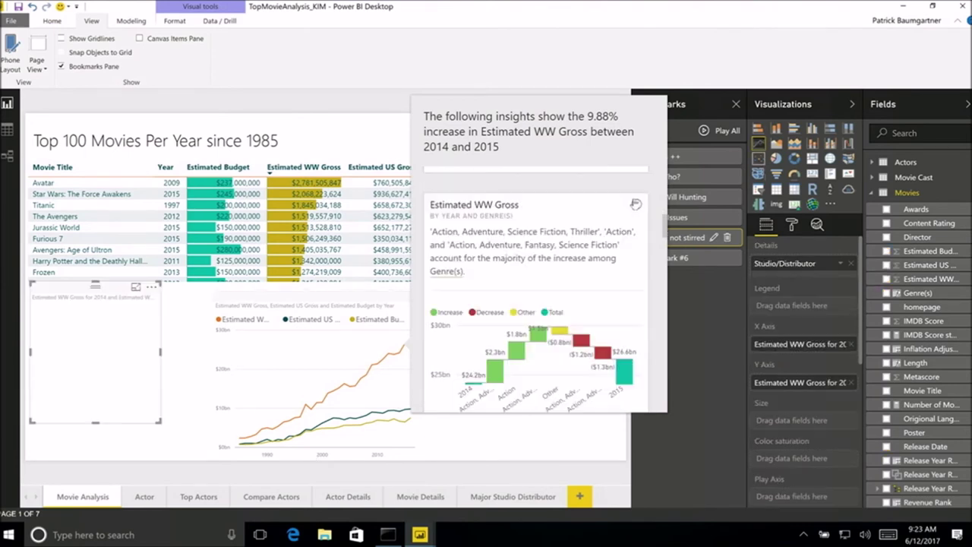
pyautogui.click(167, 426)
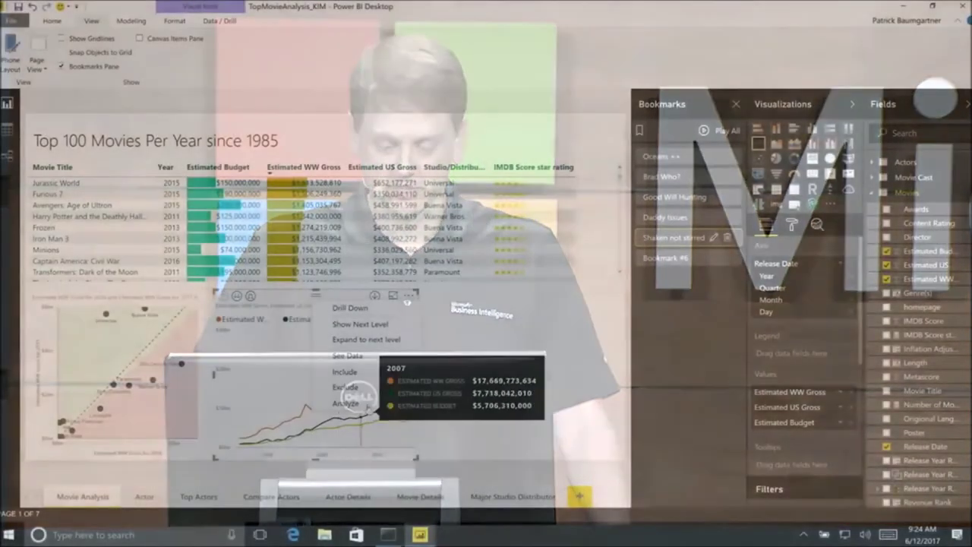
pyautogui.moveTo(376, 406)
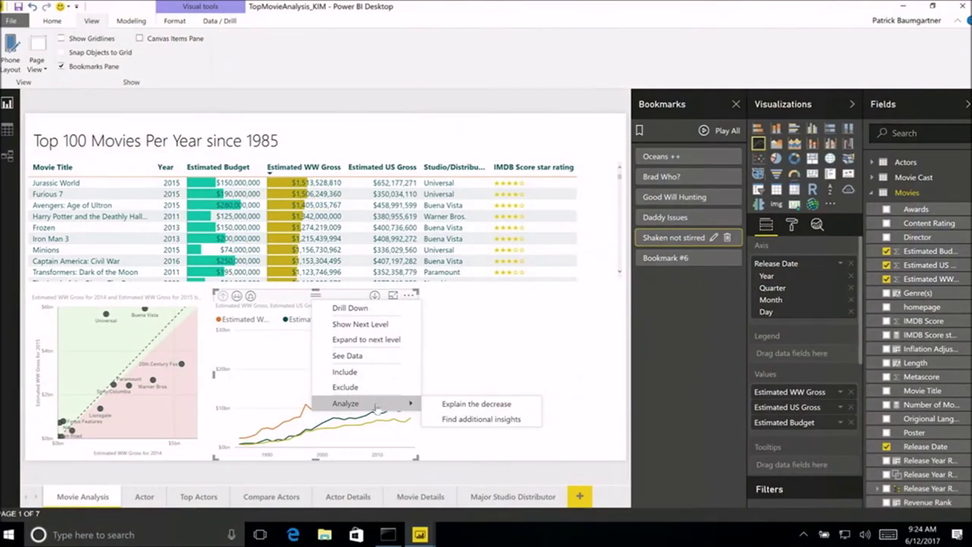
# Explain the 2.58% Estimated WW Gross increase from 2015 to 2016 on the line chart
pyautogui.click(448, 366)
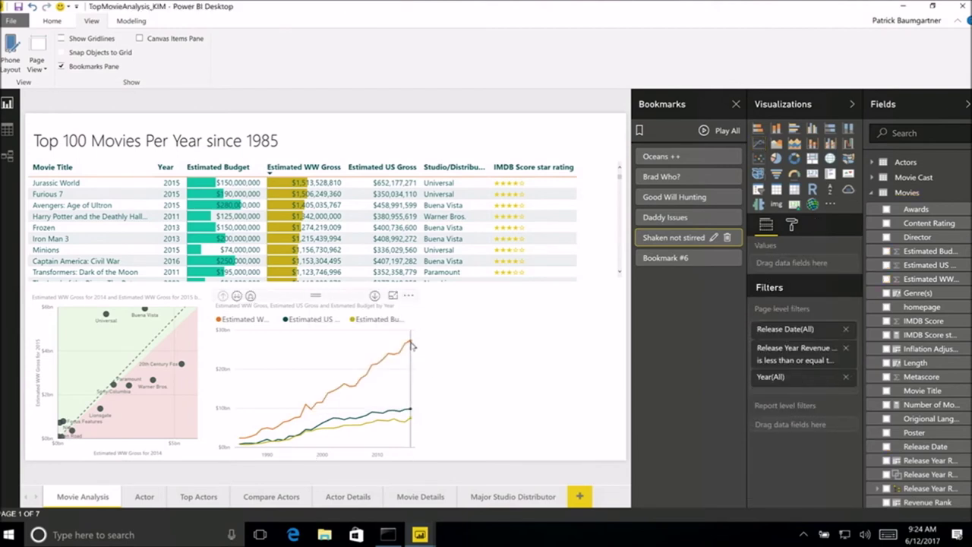
pyautogui.rightClick(412, 345)
pyautogui.moveTo(453, 448)
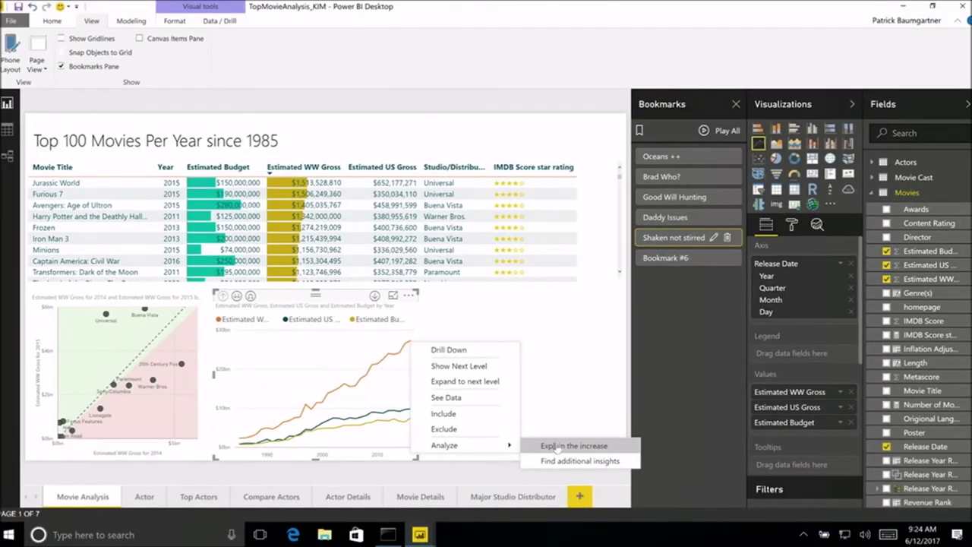
pyautogui.click(550, 447)
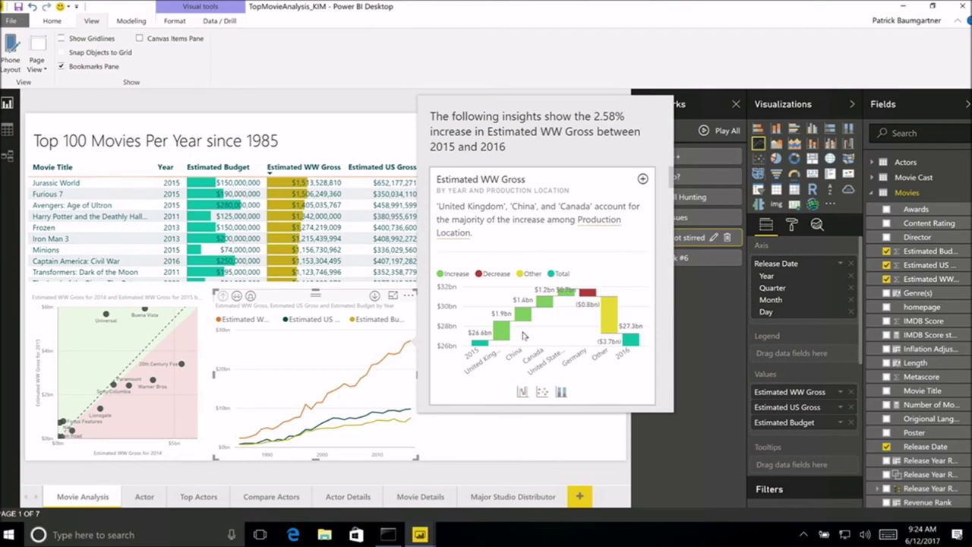
# Add the Production Location waterfall insight to the report page
pyautogui.moveTo(498, 346)
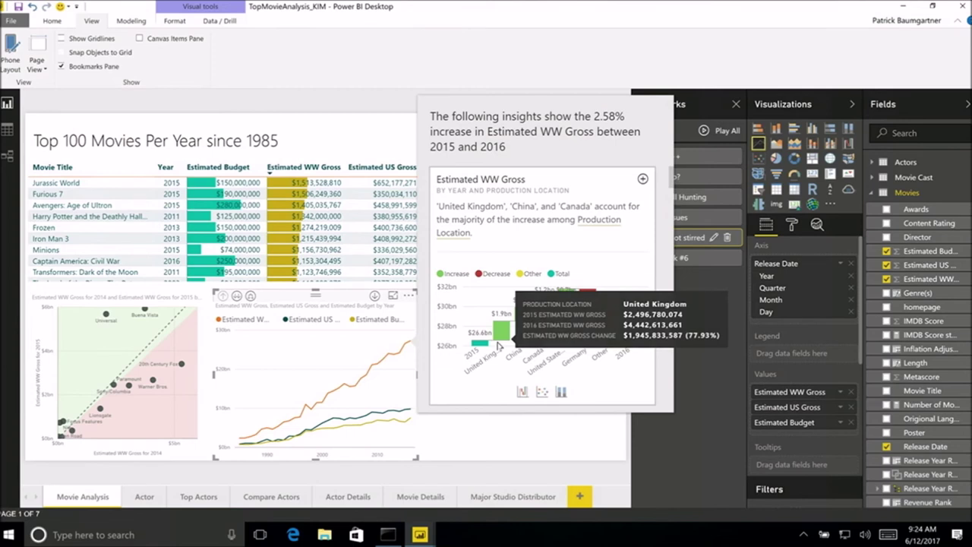
pyautogui.moveTo(524, 331)
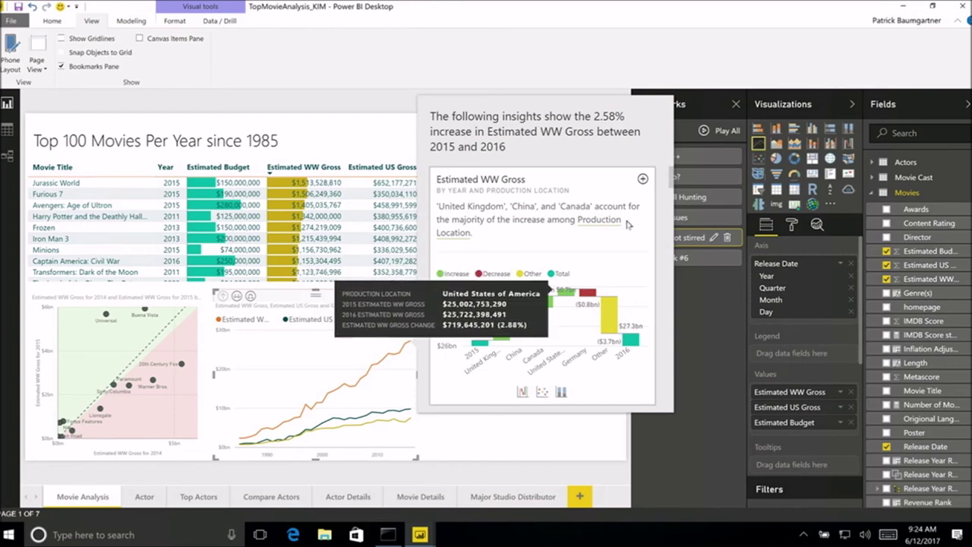
pyautogui.click(642, 181)
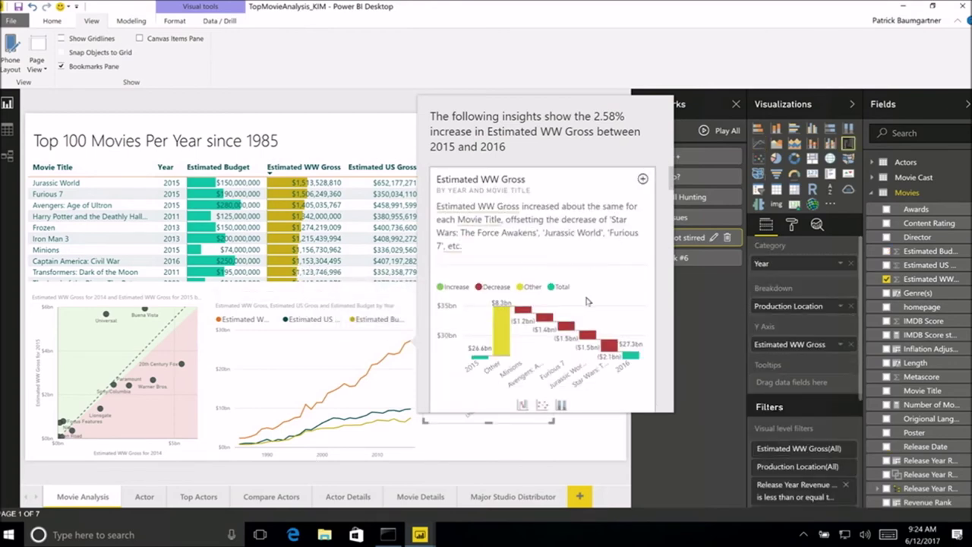
# Enlarge the new Production Location waterfall chart across the lower right of the page
pyautogui.click(548, 444)
pyautogui.click(547, 421)
pyautogui.moveTo(557, 432); pyautogui.dragTo(623, 458)
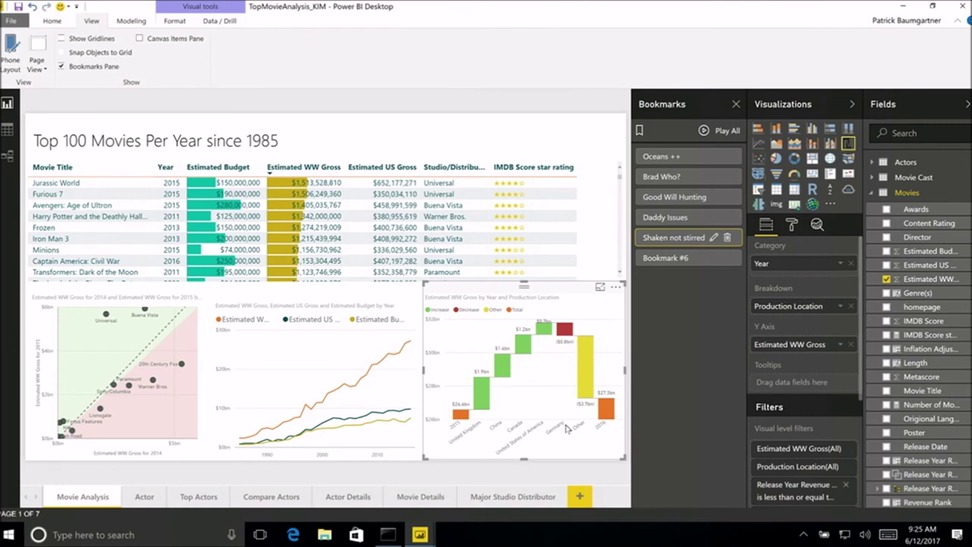
# Cross-filter the page to China from the waterfall's China bar, then clear the filter
pyautogui.rightClick(505, 366)
pyautogui.moveTo(538, 406)
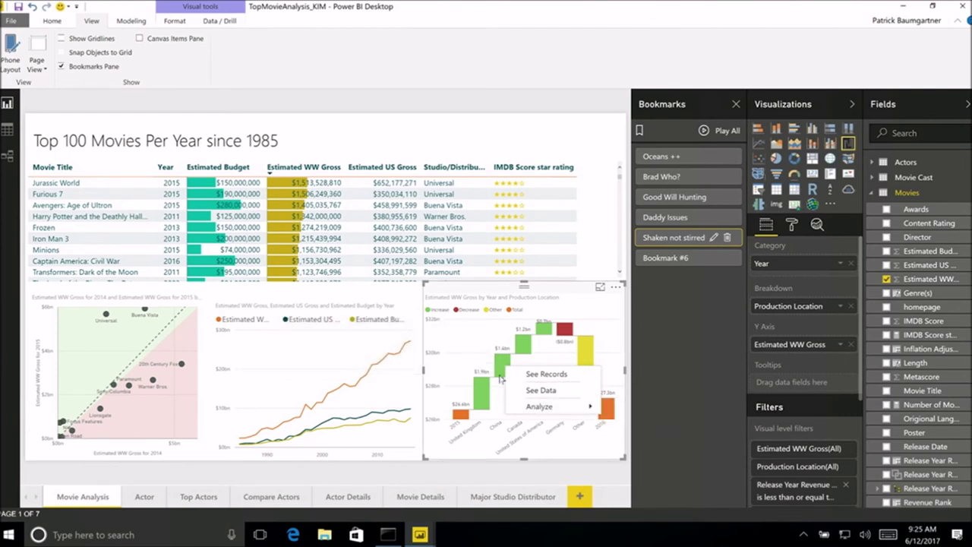
pyautogui.moveTo(500, 371)
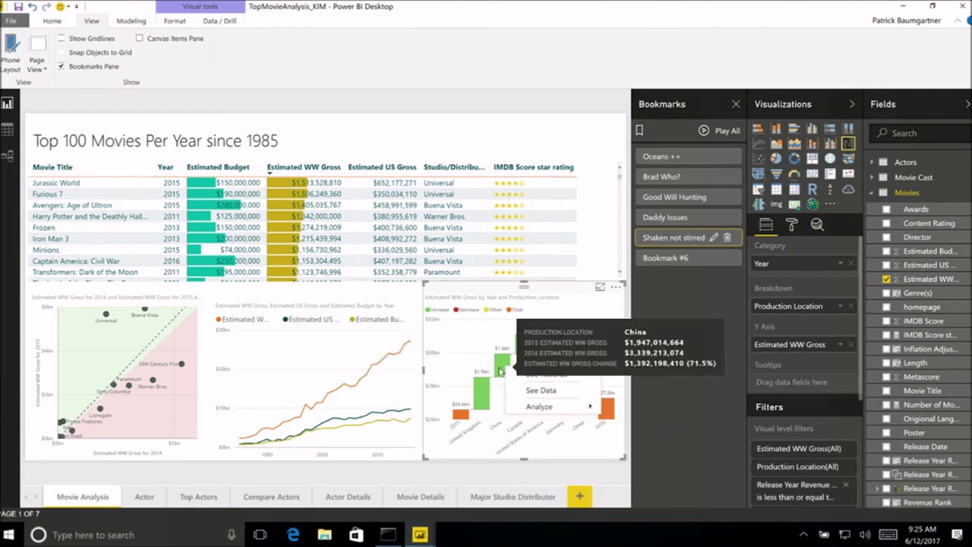
pyautogui.click(500, 371)
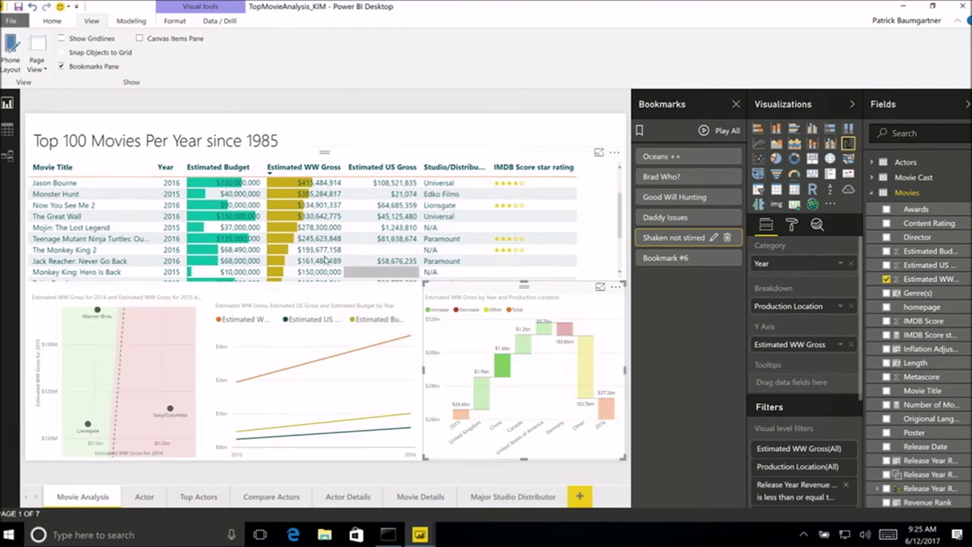
pyautogui.click(506, 369)
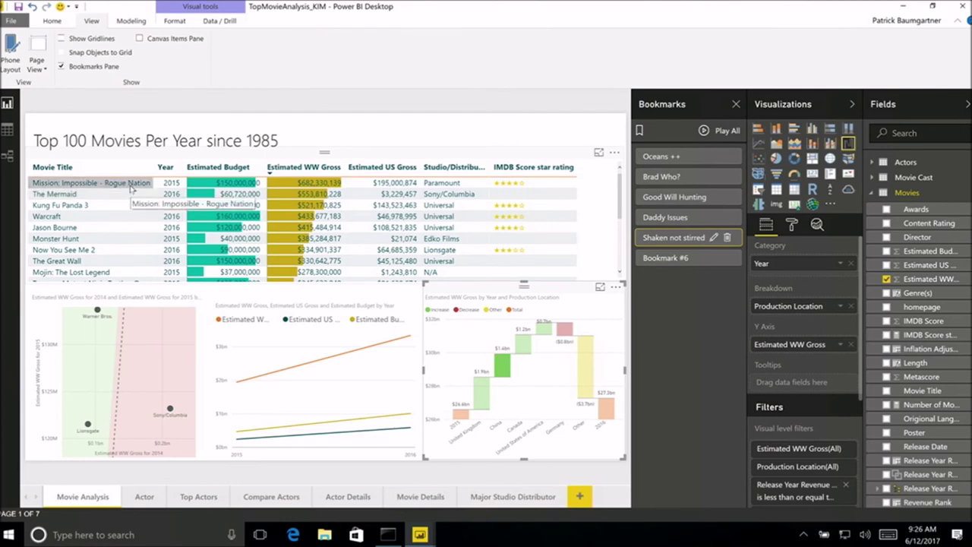
# Drill through from The Mermaid row to its Movie Details page
pyautogui.rightClick(126, 196)
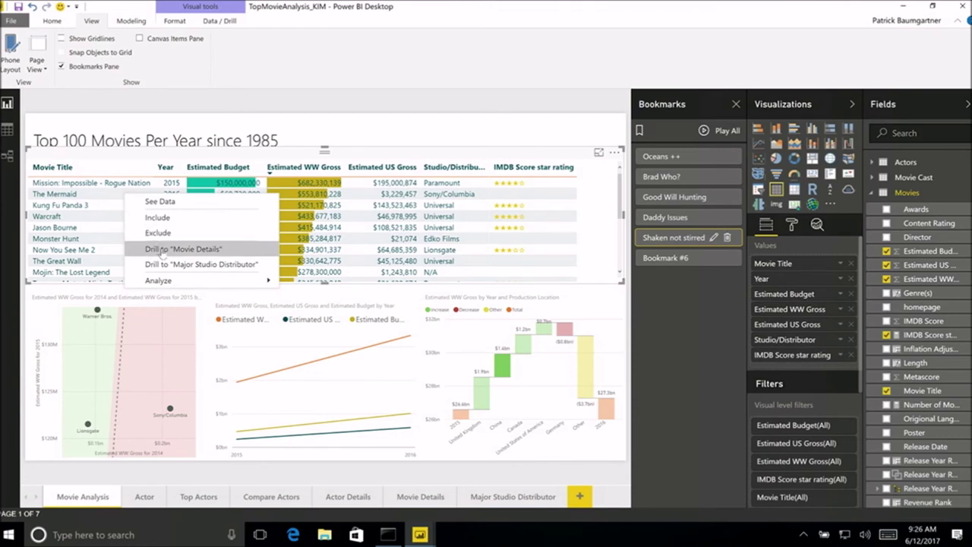
pyautogui.click(161, 253)
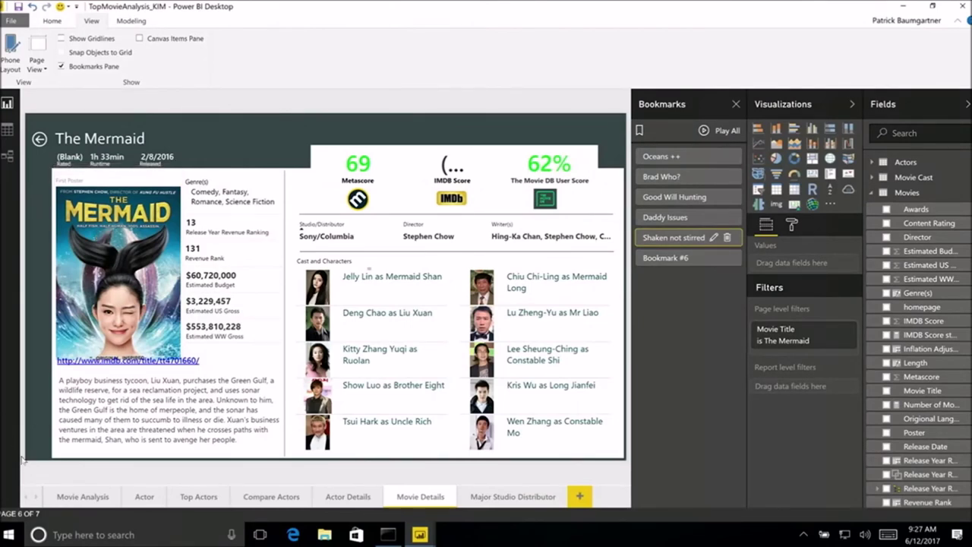
# Find Top Movie Analysis through Windows search and open the published dashboard online
pyautogui.click(91, 535)
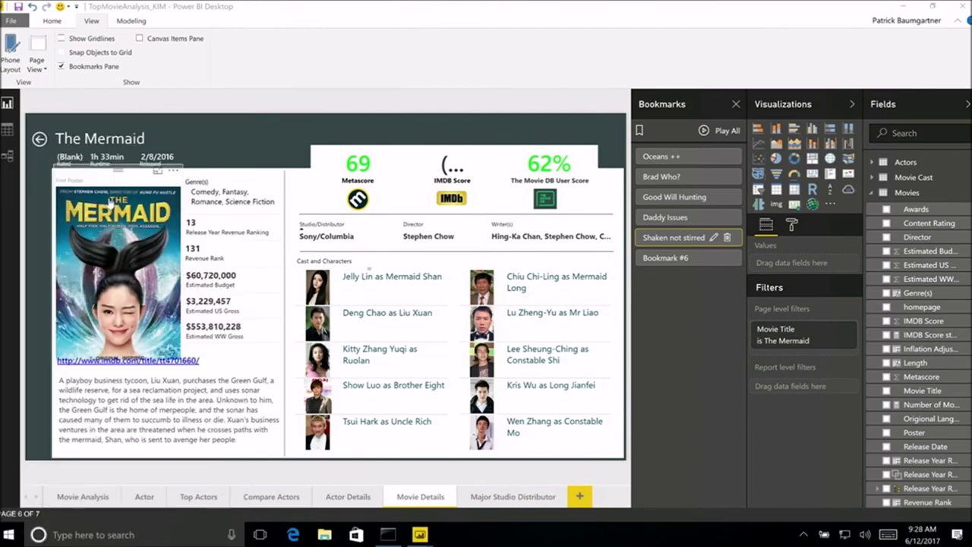
pyautogui.click(108, 197)
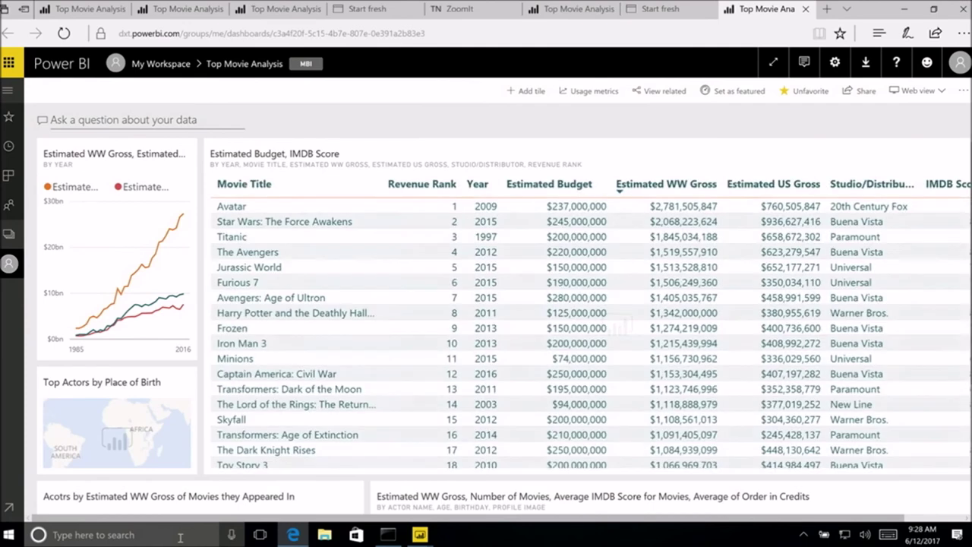
pyautogui.click(205, 537)
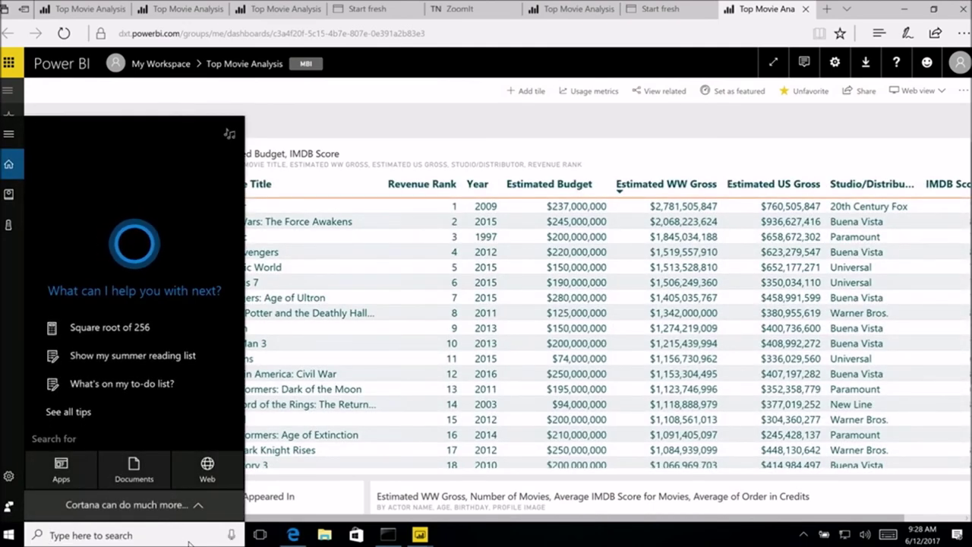
pyautogui.write('yaron c')
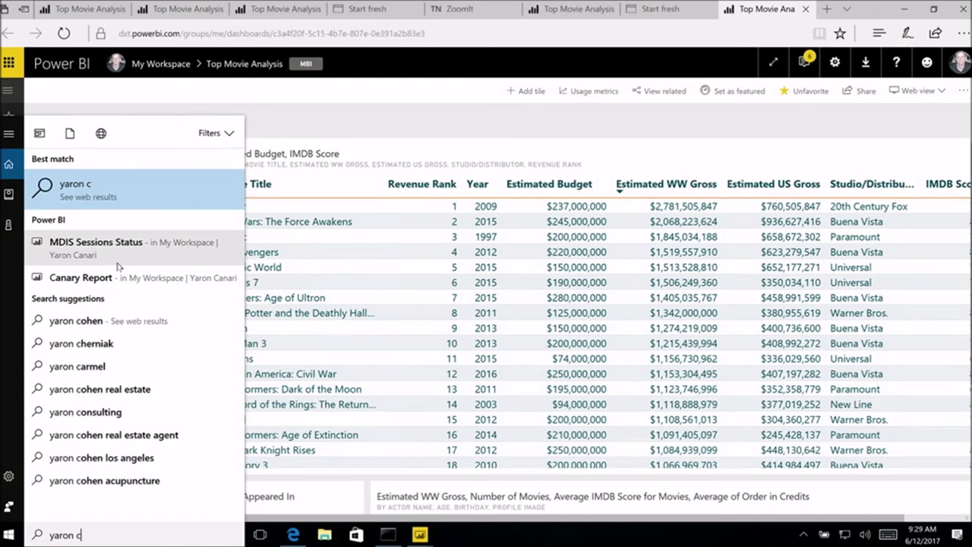
pyautogui.press('super+c')
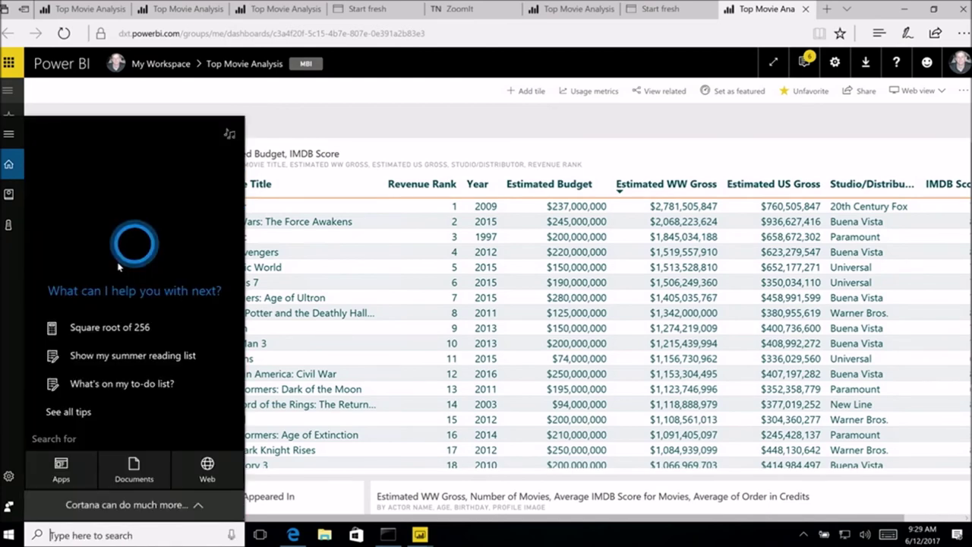
pyautogui.press('Escape')
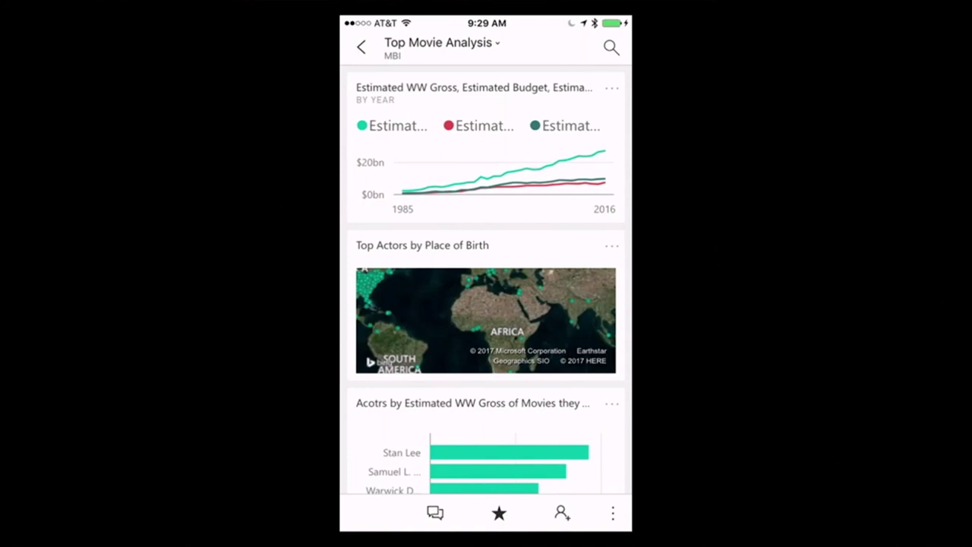
# Ask the dashboard Q&A 'estimated WW gross by year' to get its line chart
pyautogui.click(435, 513)
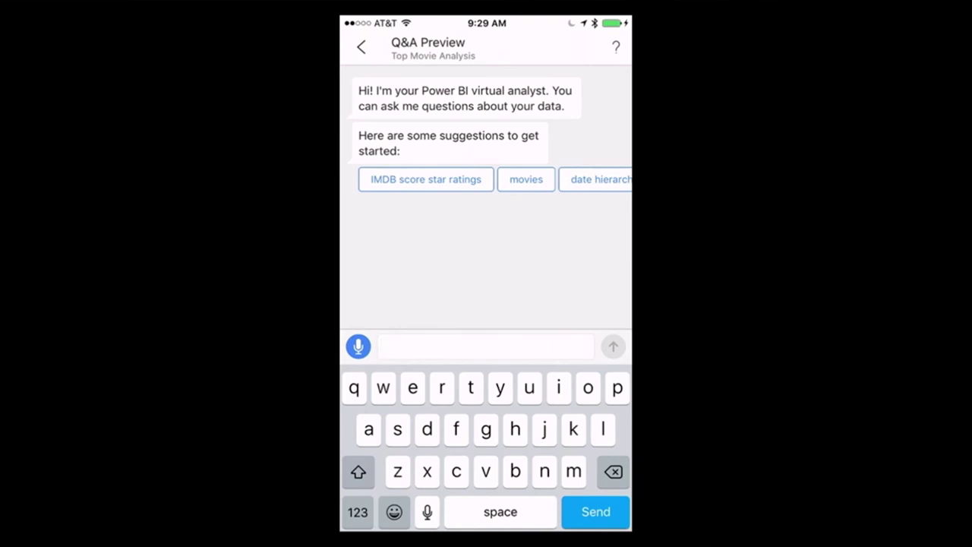
pyautogui.write('est')
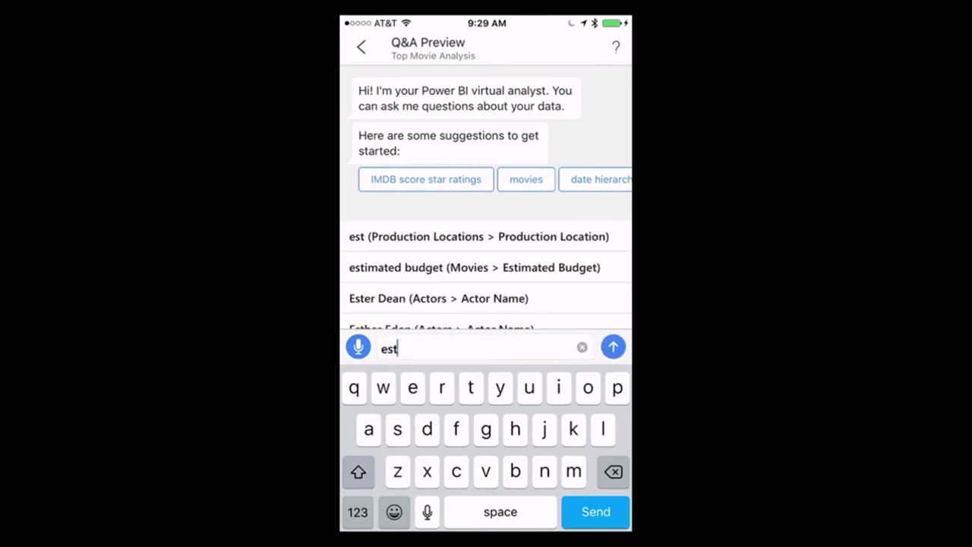
pyautogui.write('i')
pyautogui.click(441, 298)
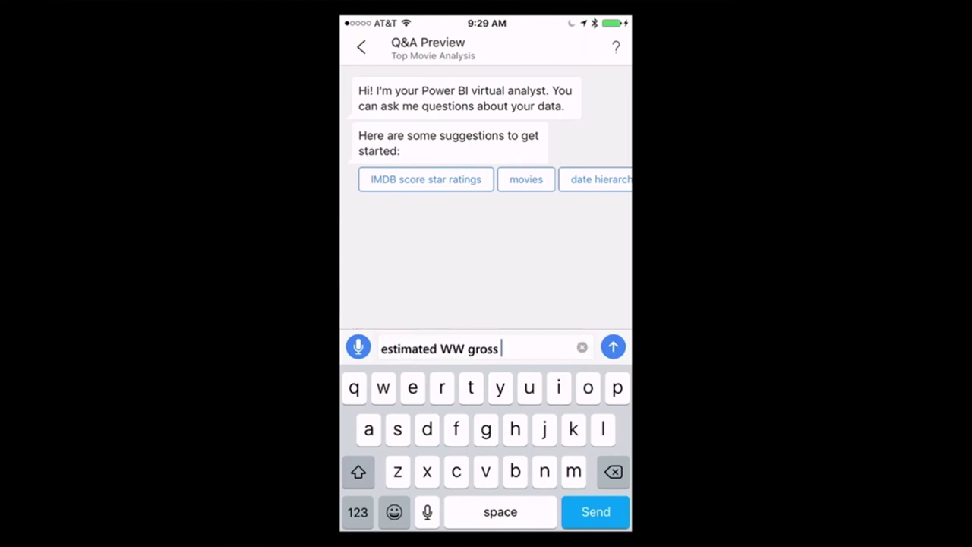
pyautogui.write('by ')
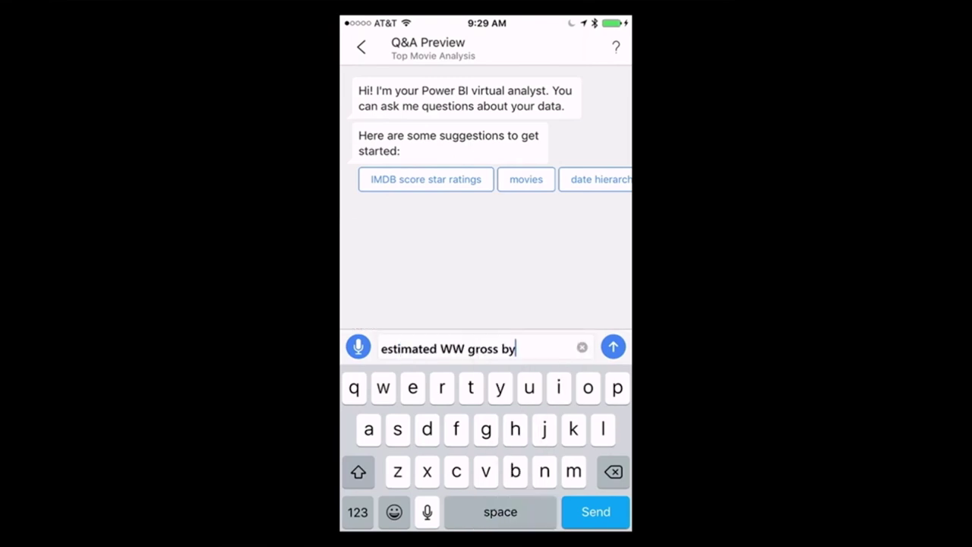
pyautogui.write('year')
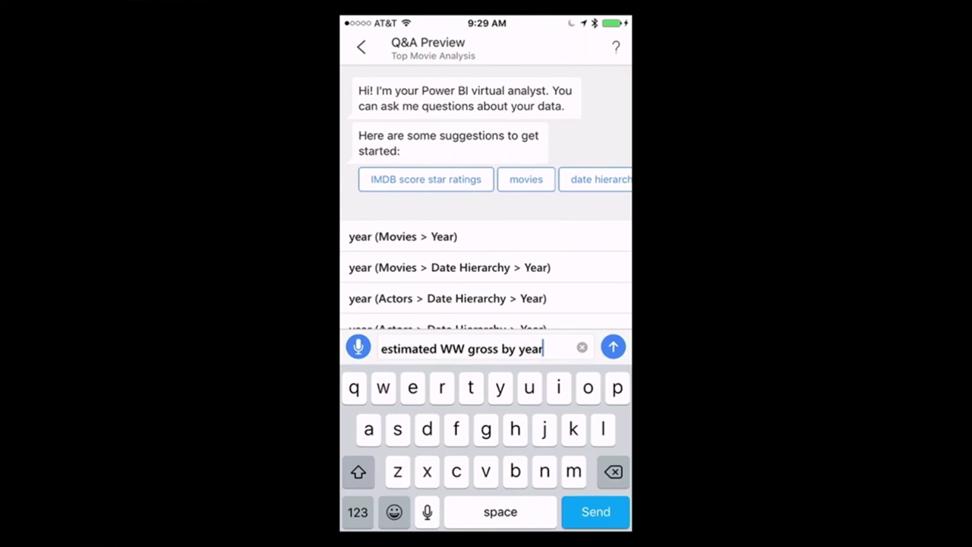
pyautogui.click(613, 346)
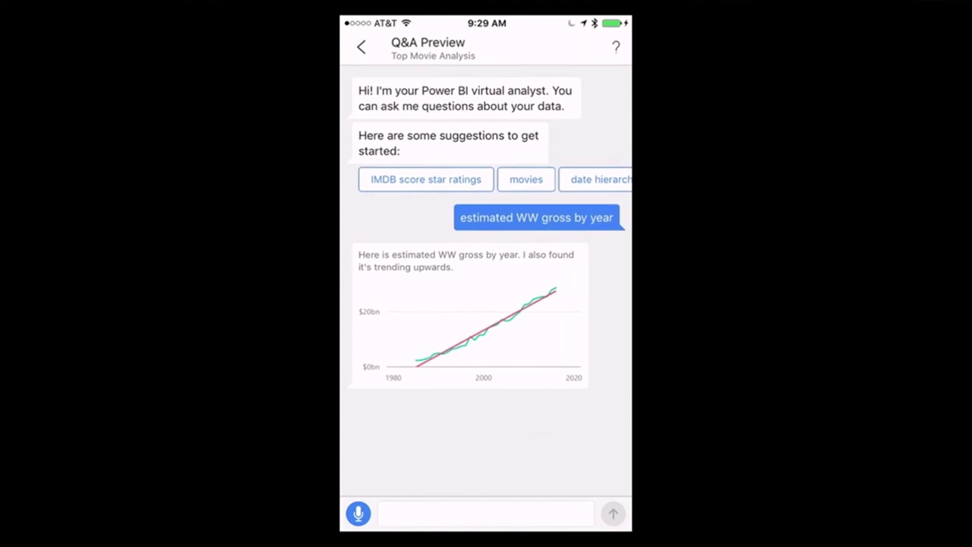
pyautogui.click(455, 513)
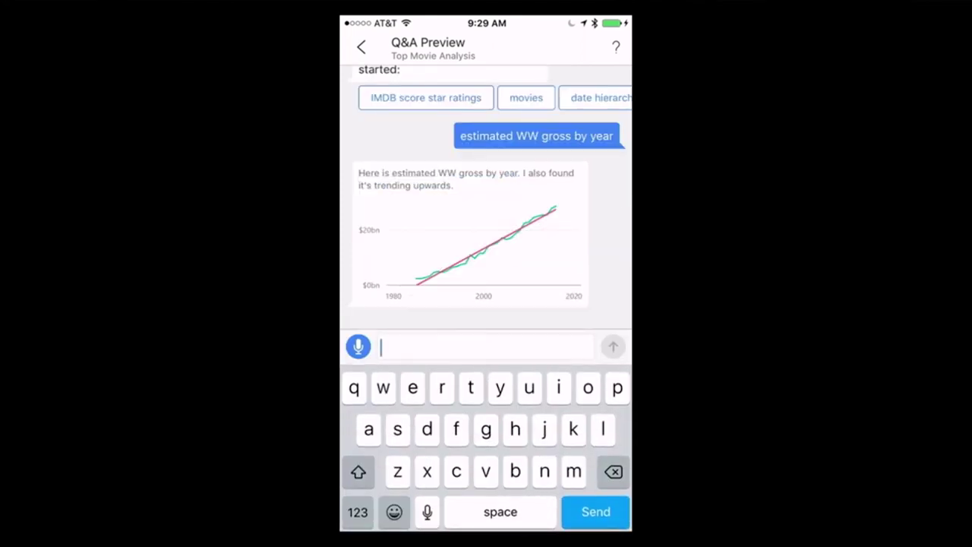
# Ask the follow-up 'what about china' and review the China-filtered answer
pyautogui.write('what')
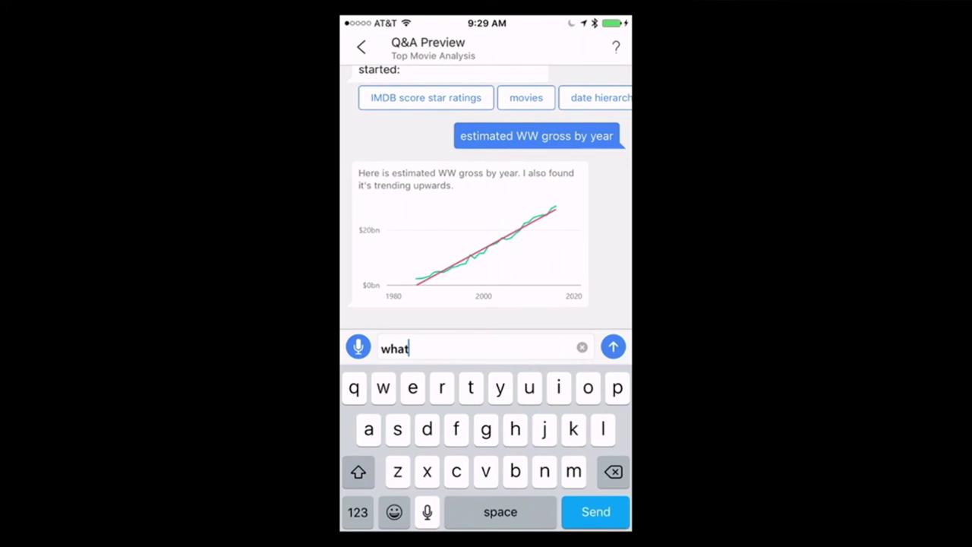
pyautogui.write(' about china')
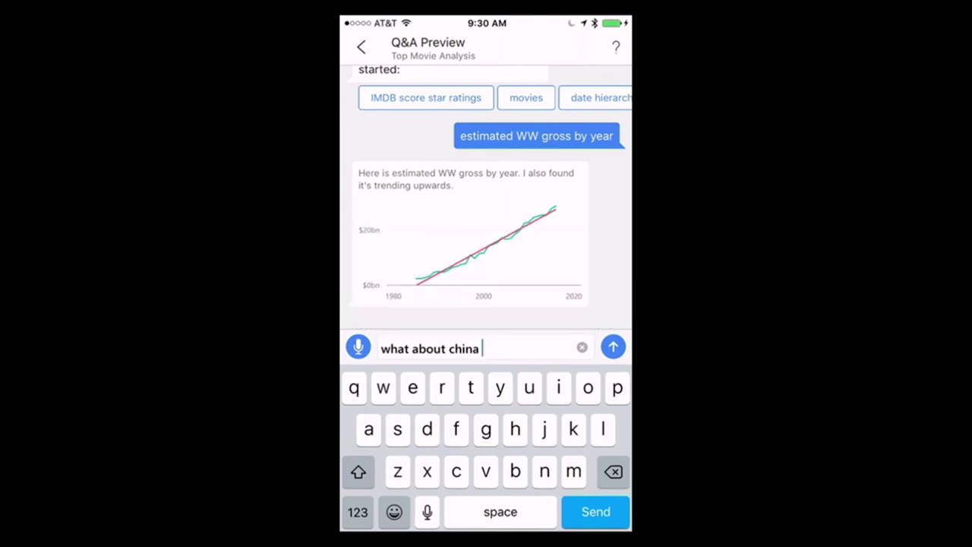
pyautogui.click(612, 346)
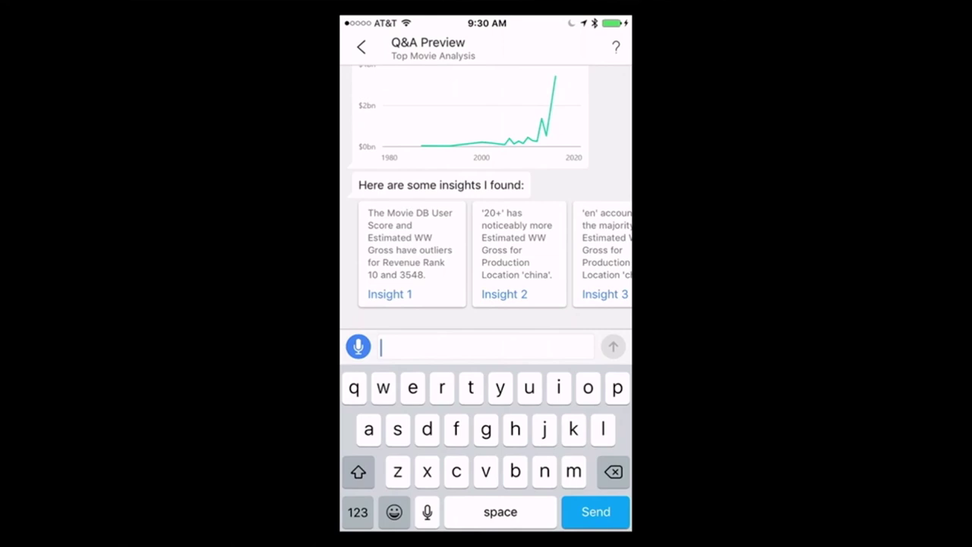
pyautogui.scroll(3, 486, 296)
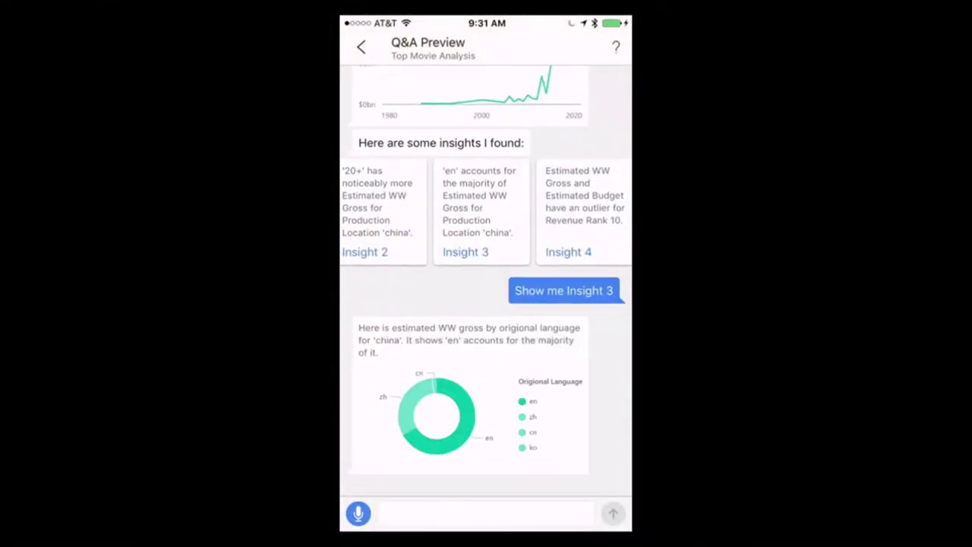
# Open the Estimated WW Gross by original language donut chart full-screen
pyautogui.click(437, 414)
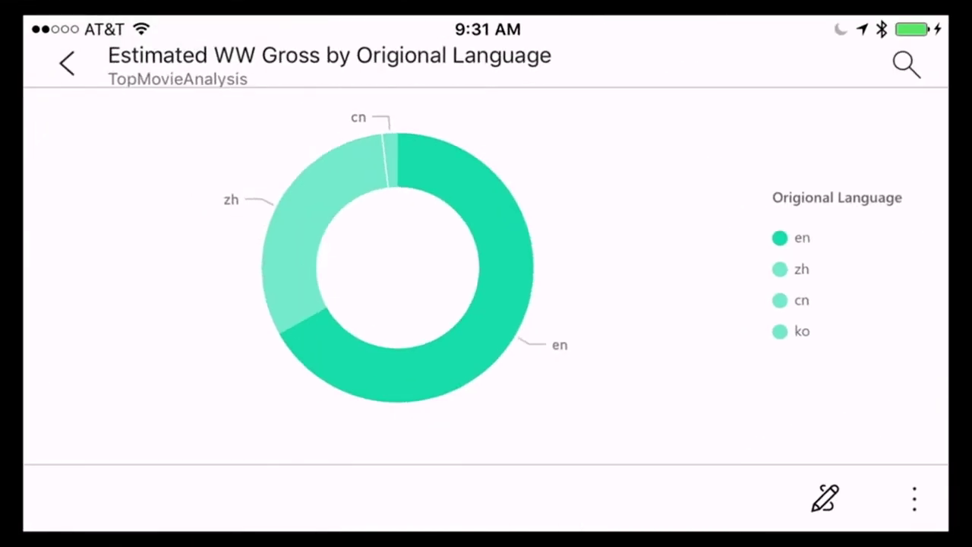
# Annotate the donut chart, circling the Origional Language legend title and the 'en' slice label in ink
pyautogui.click(825, 498)
pyautogui.moveTo(753, 173)
pyautogui.mouseDown()
pyautogui.moveTo(686, 224)
pyautogui.moveTo(774, 278)
pyautogui.moveTo(817, 269)
pyautogui.moveTo(849, 197)
pyautogui.moveTo(736, 161)
pyautogui.mouseUp()
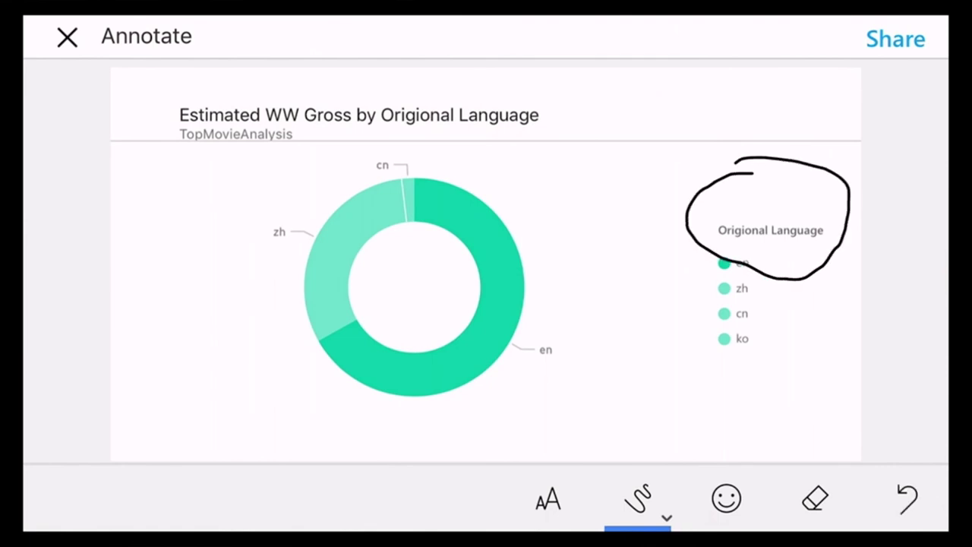
pyautogui.moveTo(474, 296)
pyautogui.mouseDown()
pyautogui.moveTo(472, 307)
pyautogui.moveTo(569, 286)
pyautogui.moveTo(472, 255)
pyautogui.mouseUp()
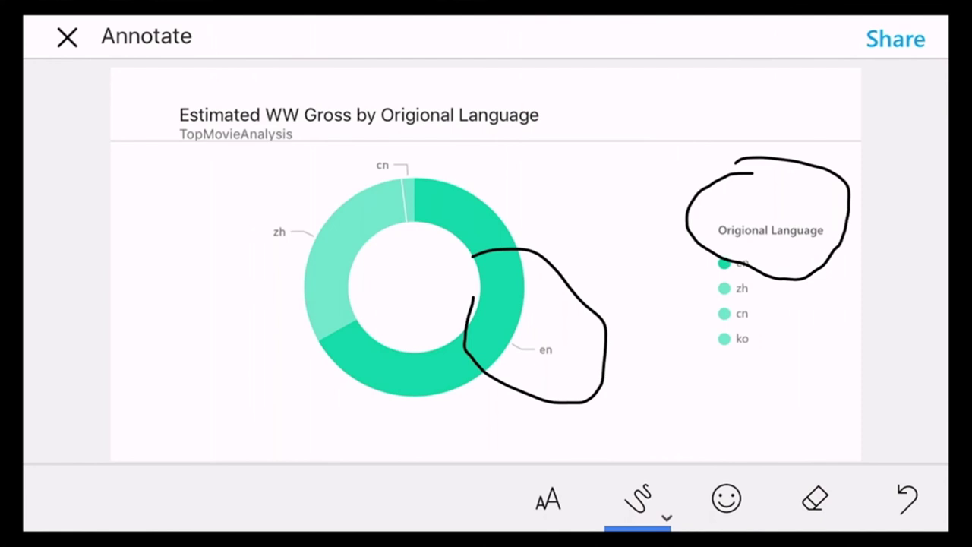